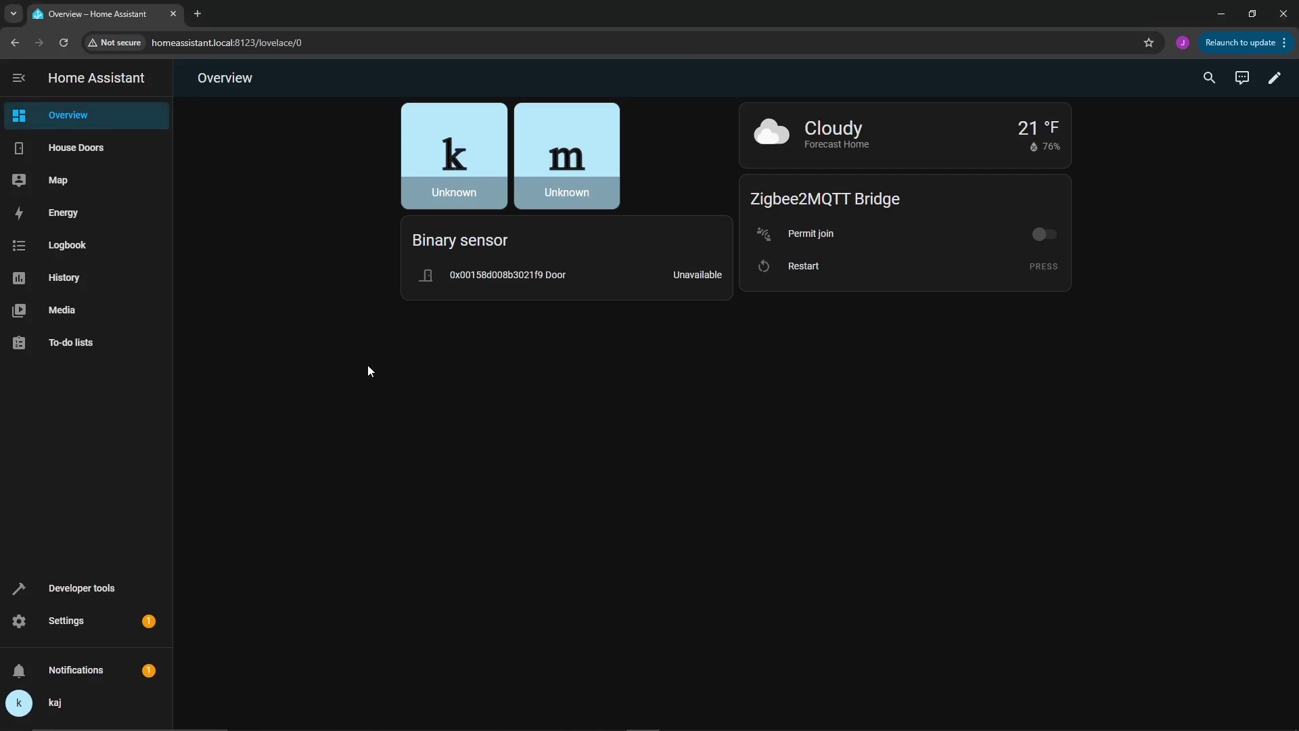
Step: Add the Zigbee Home Automation integration using the Sonoff dongle's serial port
left_click(77, 628)
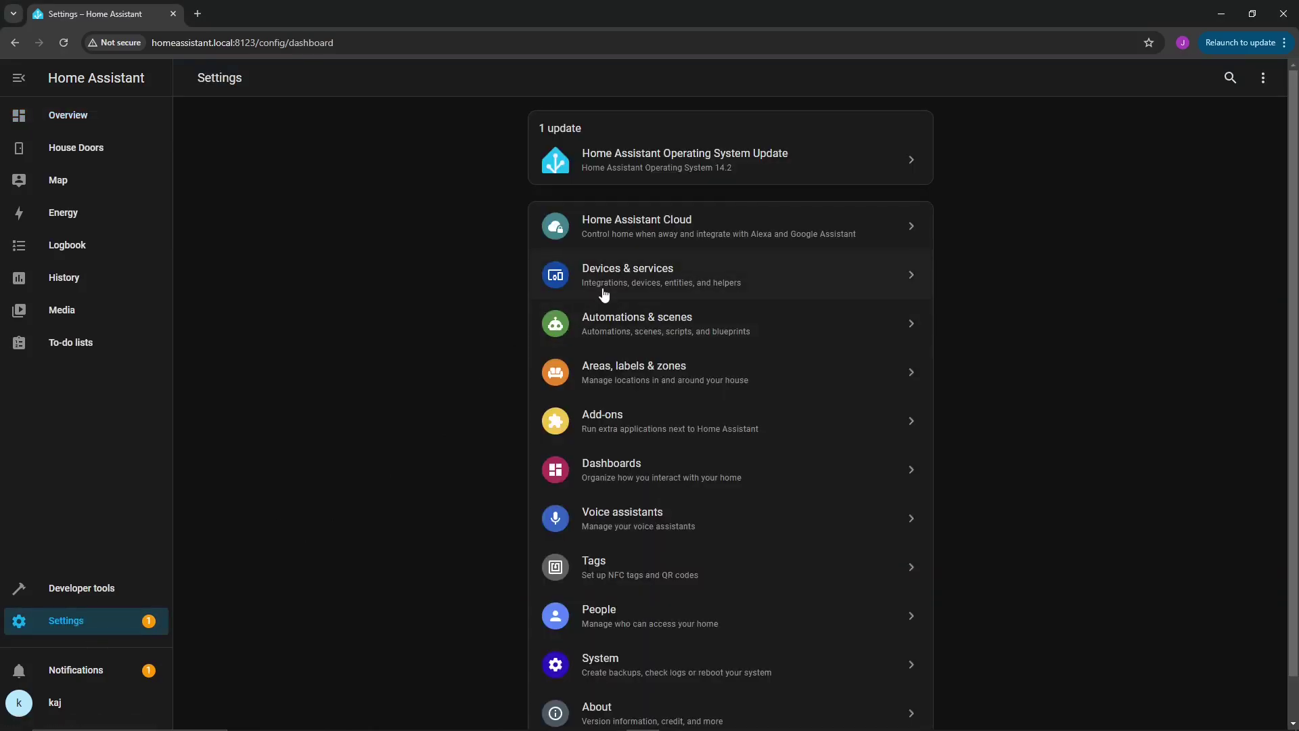
left_click(617, 280)
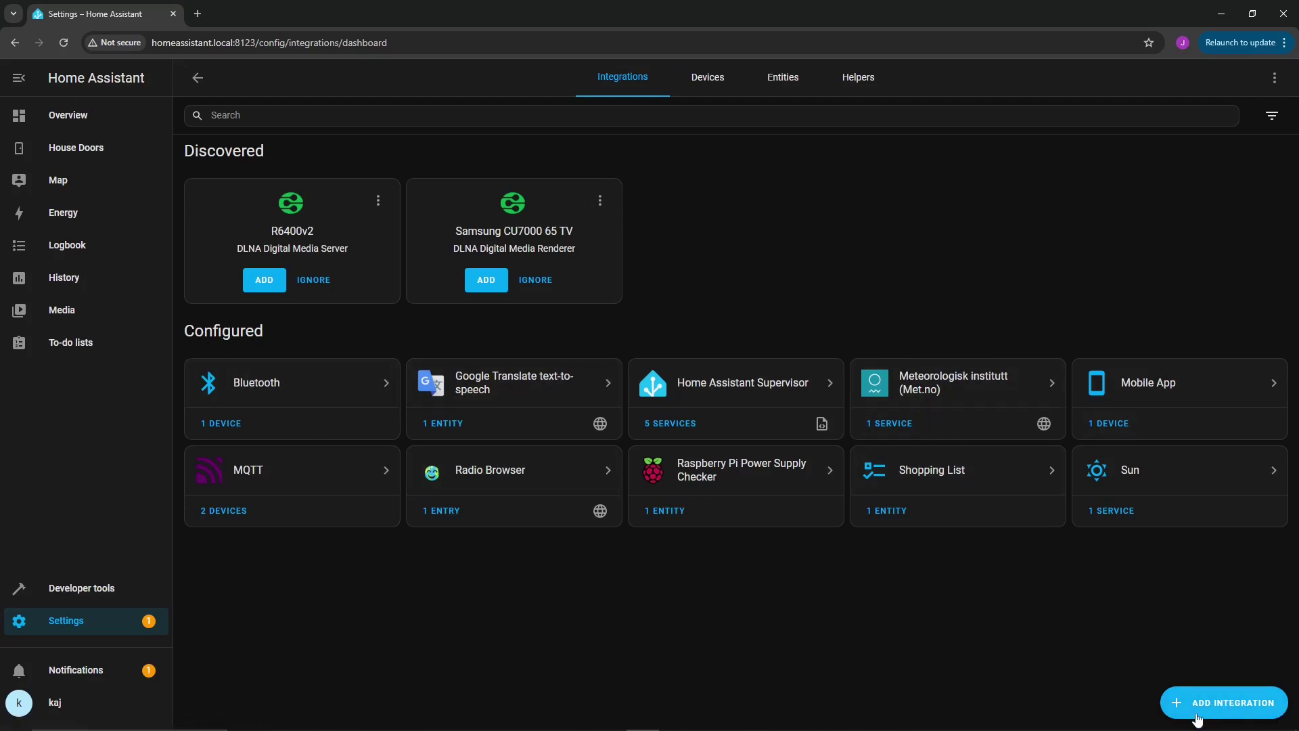
left_click(1216, 709)
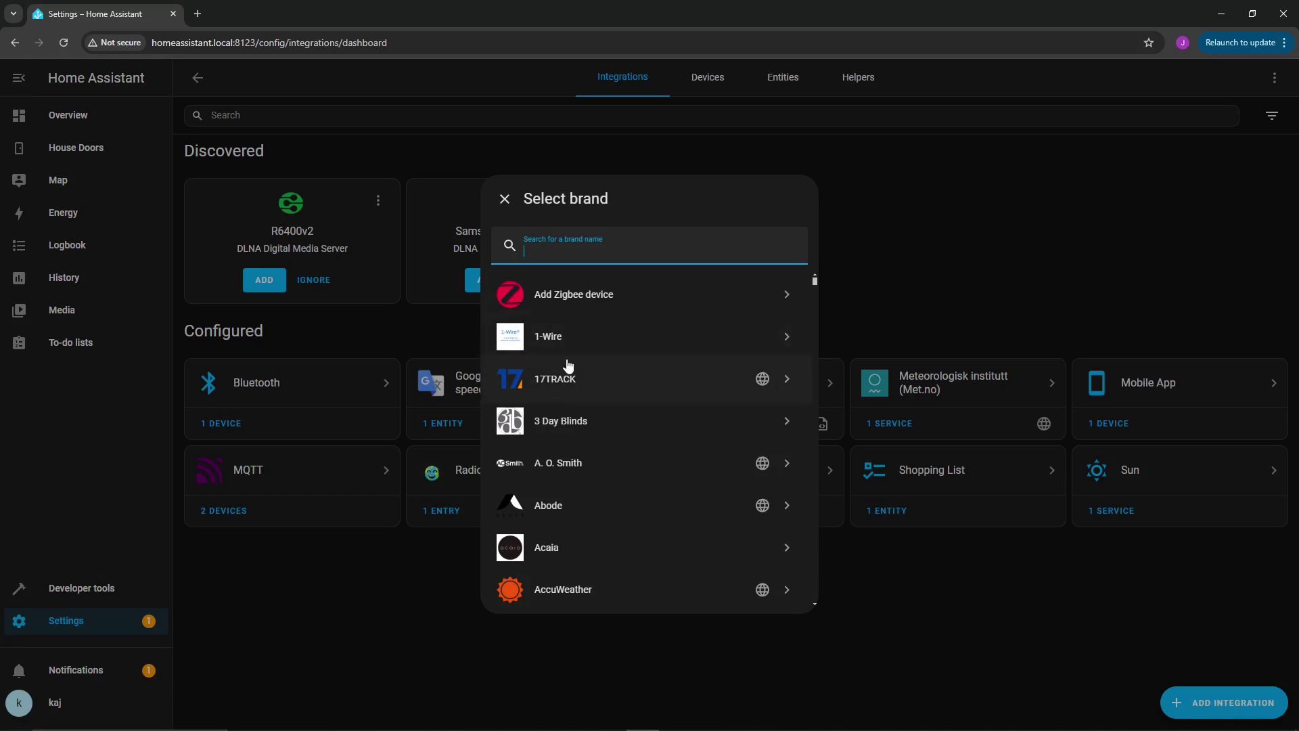
left_click(571, 295)
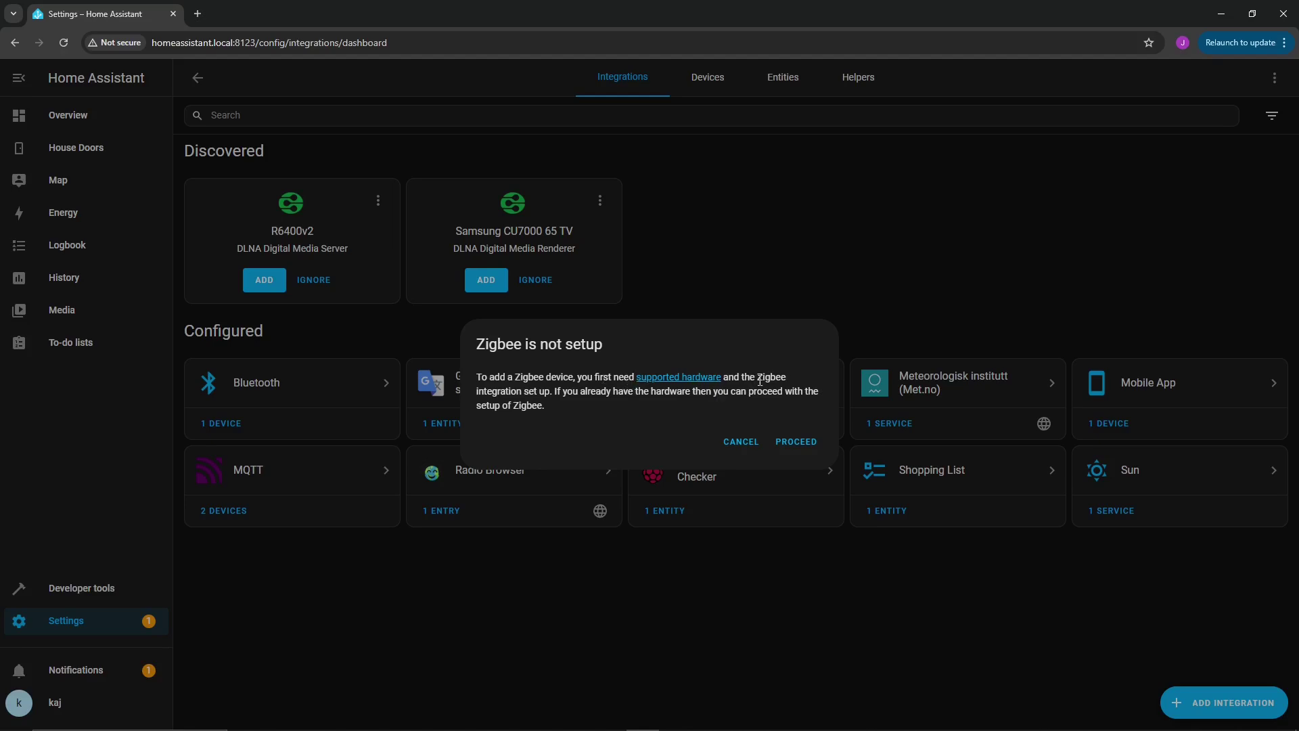
left_click(794, 443)
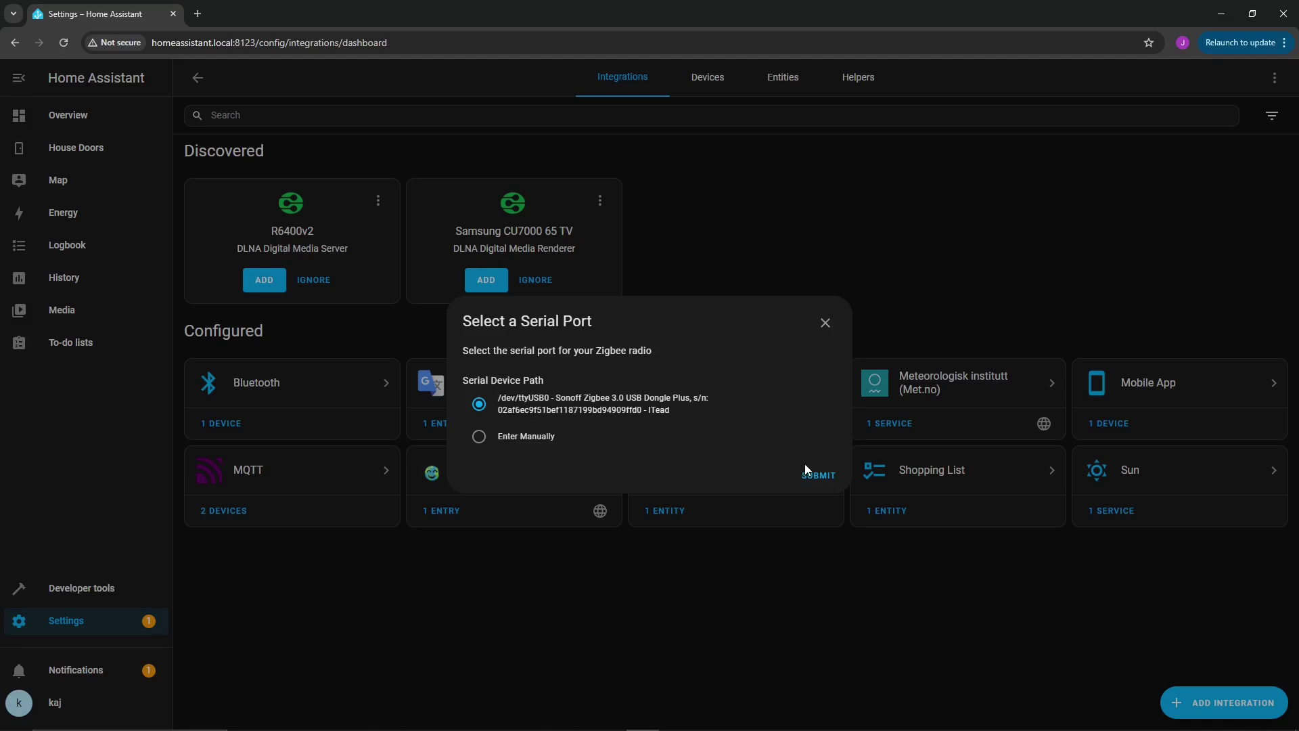
left_click(818, 476)
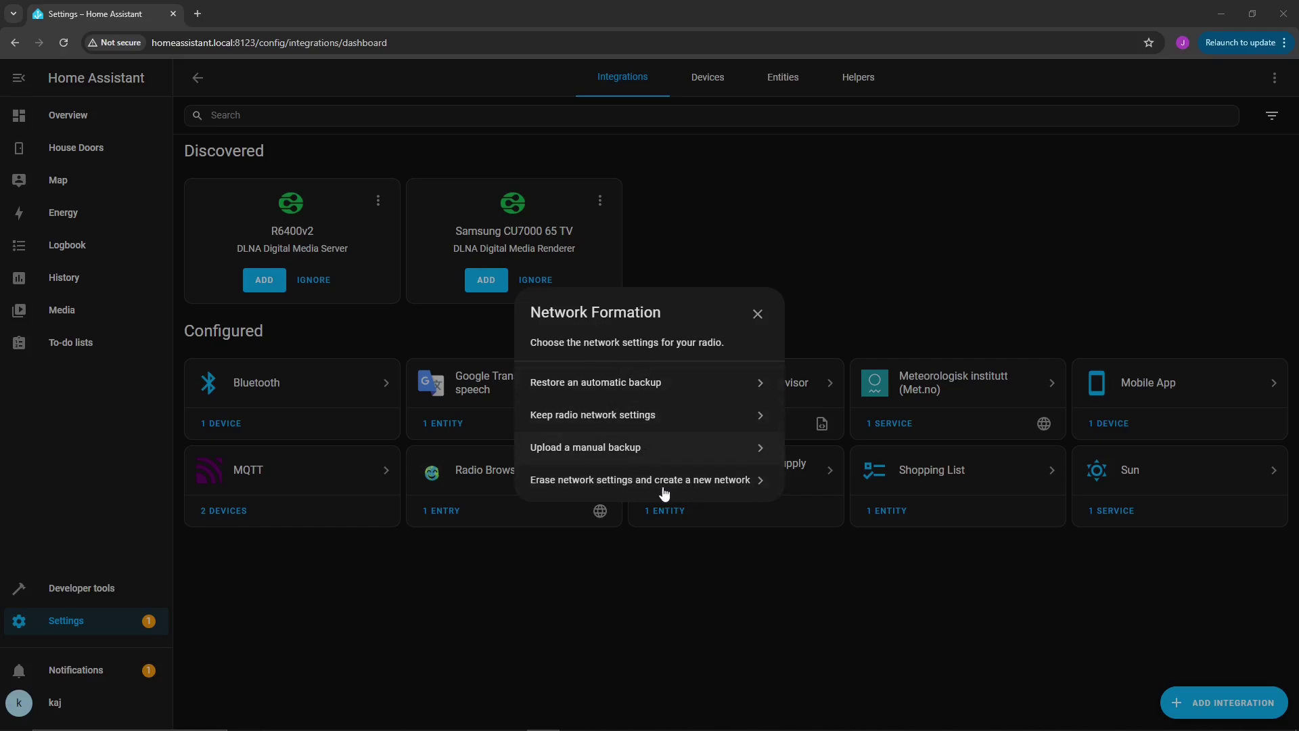
Step: Erase the old network settings, create a new network, and place the LUMI sensor in Office
left_click(596, 491)
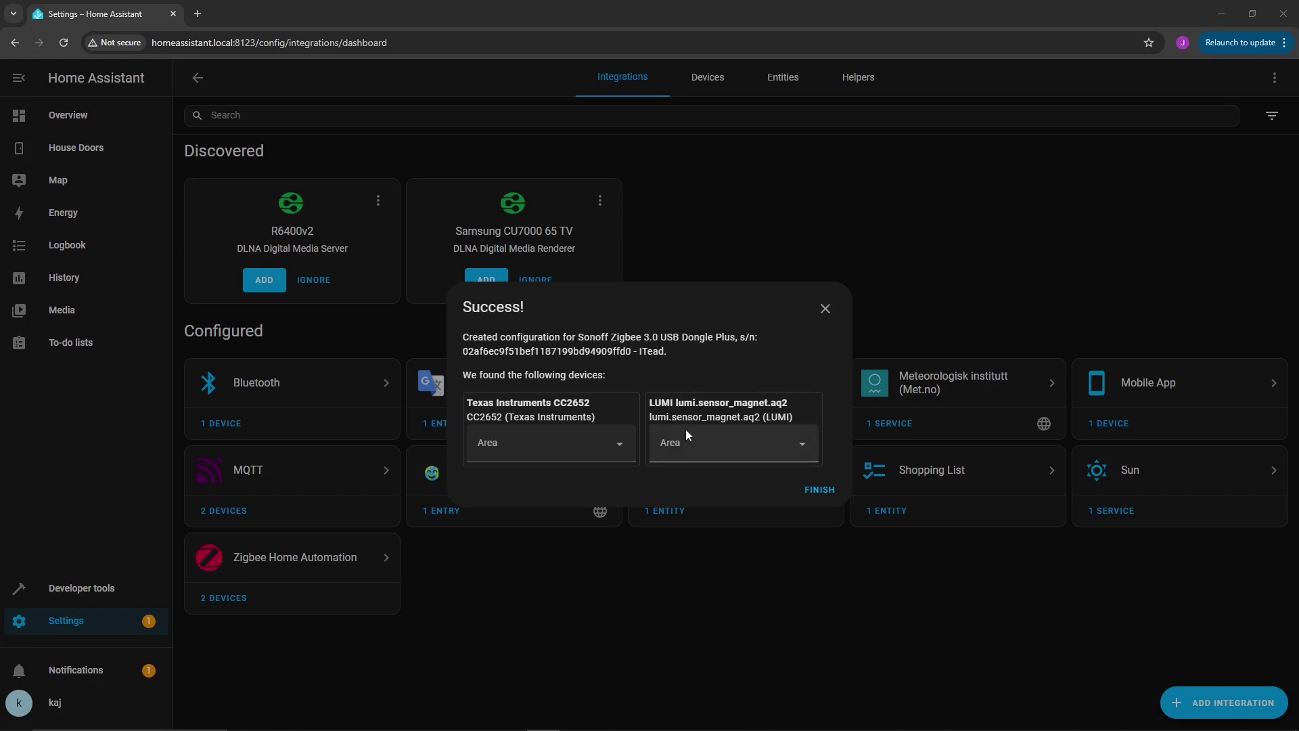
left_click_drag(648, 404, 768, 403)
left_click(753, 444)
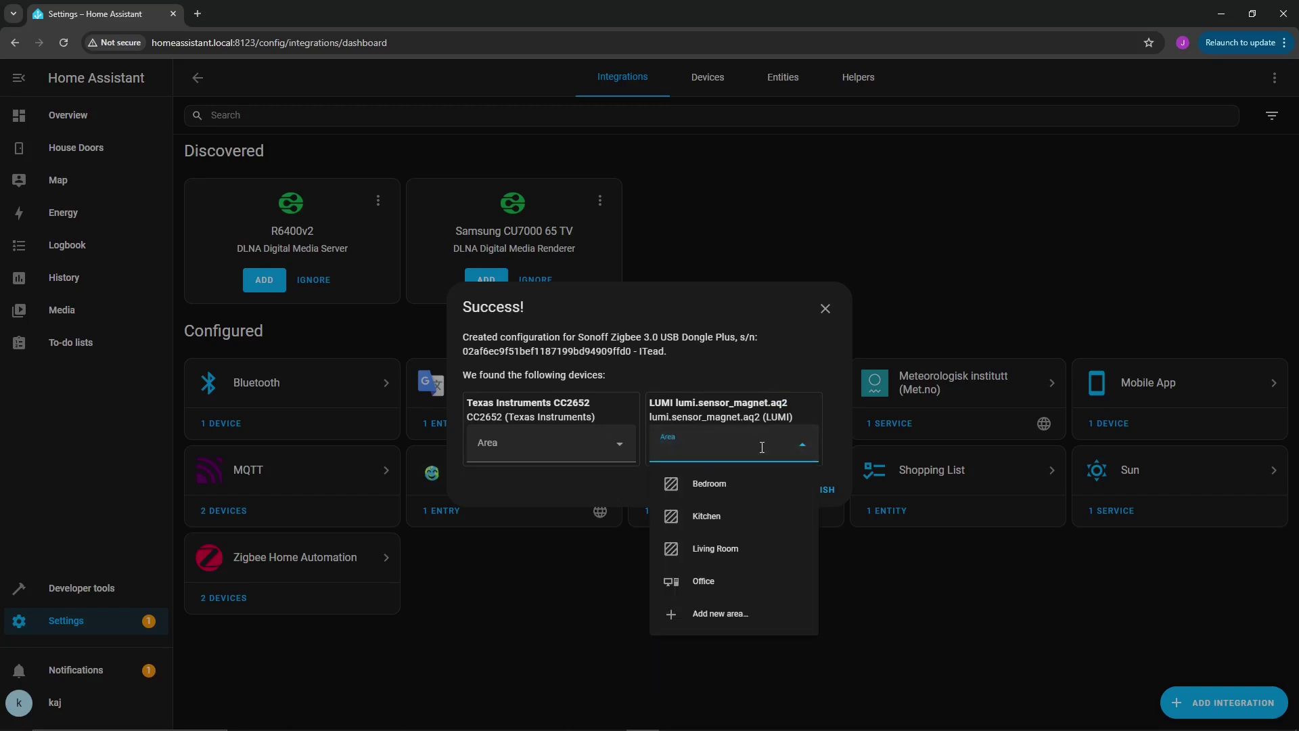
left_click(710, 583)
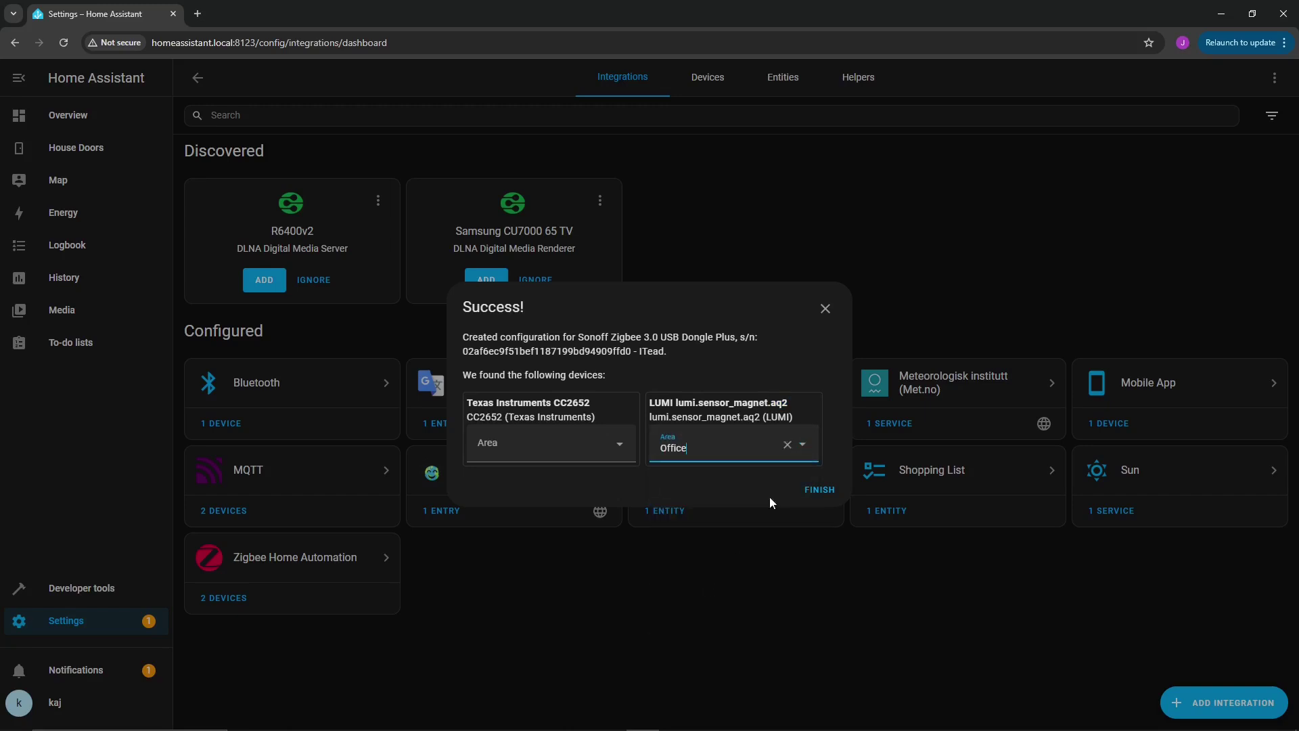
left_click(814, 495)
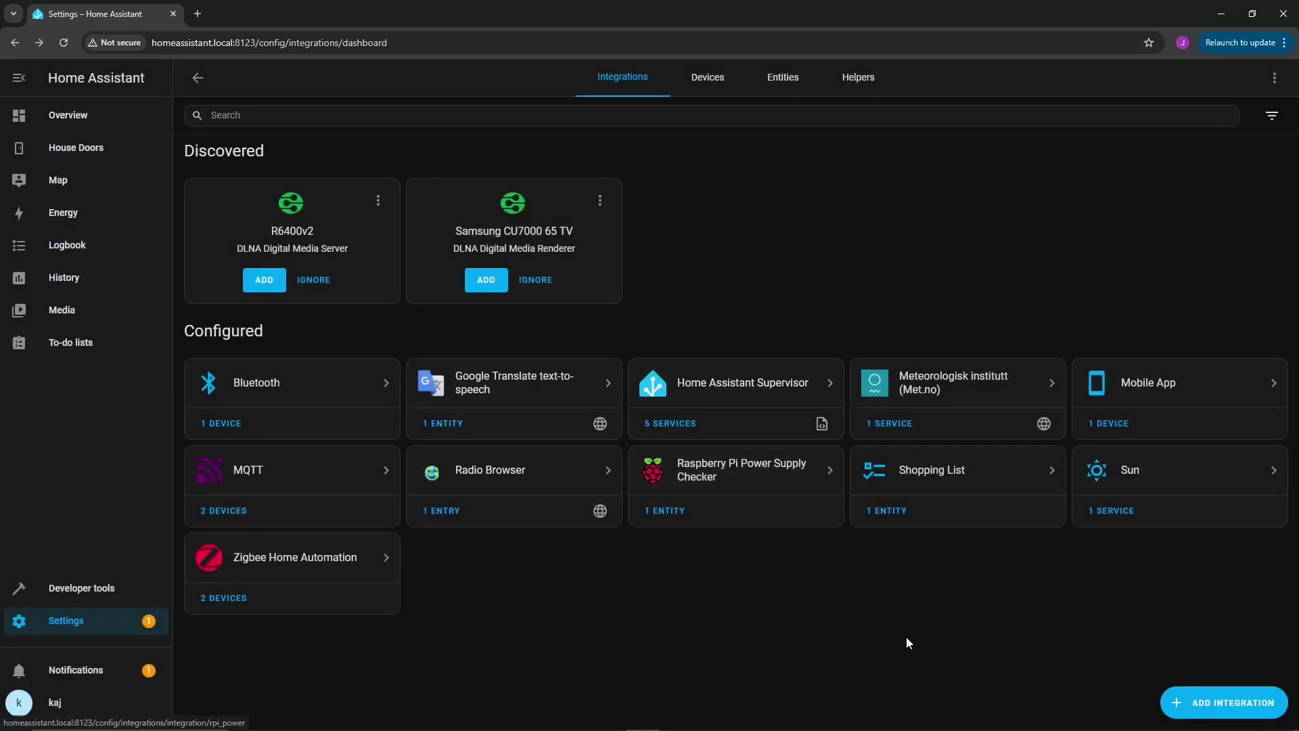
Step: Pair the LUMI magnet sensor with Add Device and assign it to Office, then return to the entity list
left_click(368, 596)
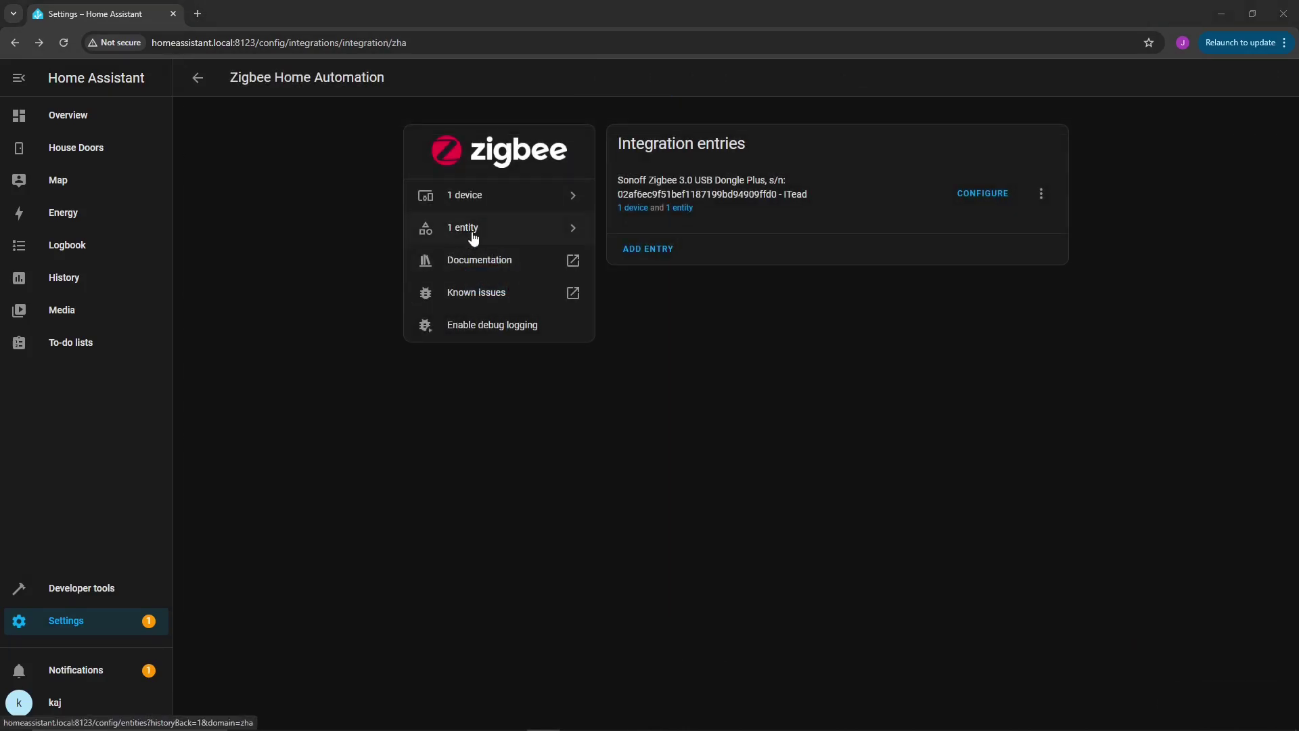
left_click(470, 230)
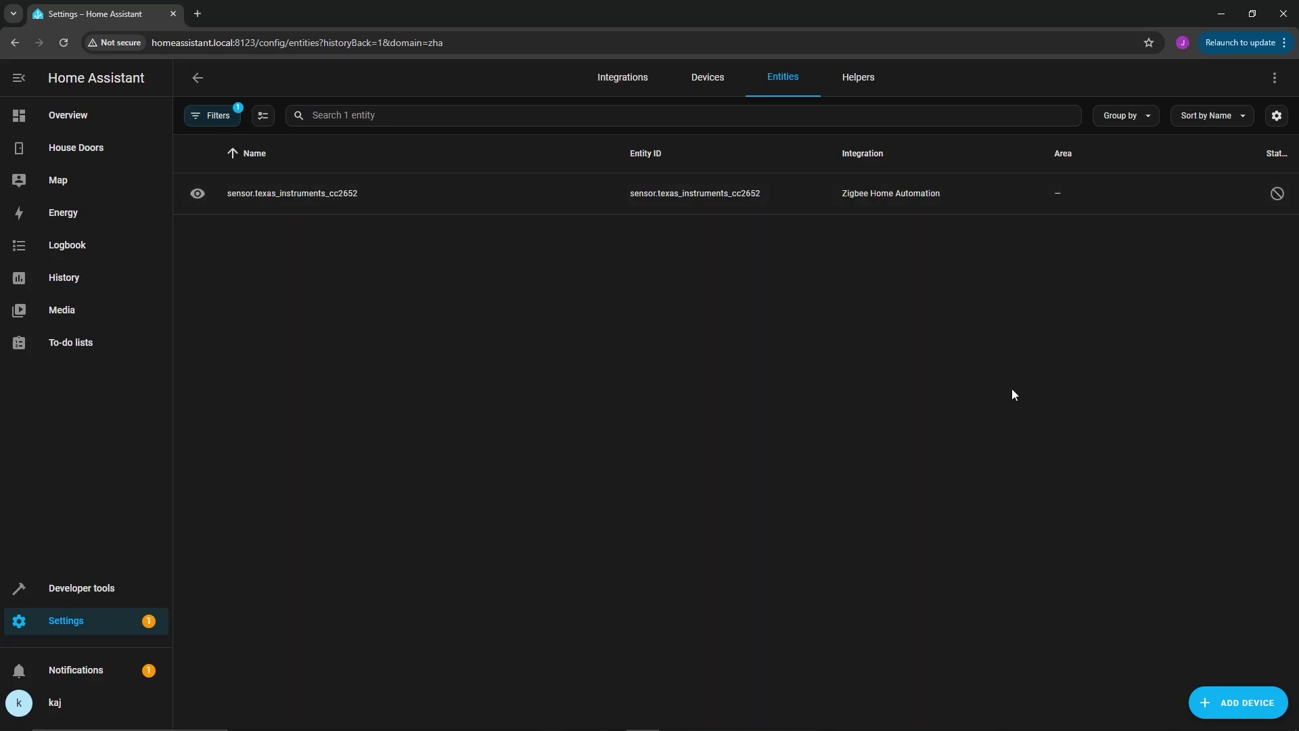
left_click(1219, 707)
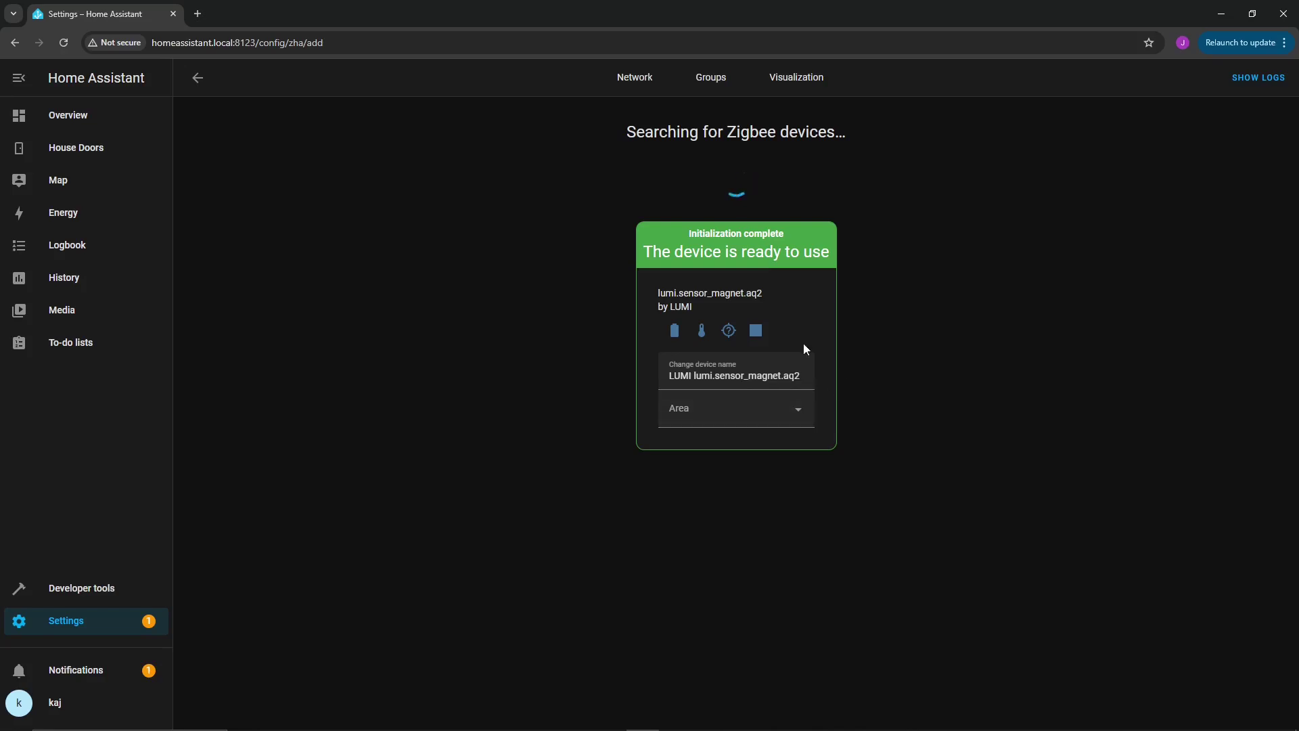
left_click(800, 414)
left_click(728, 543)
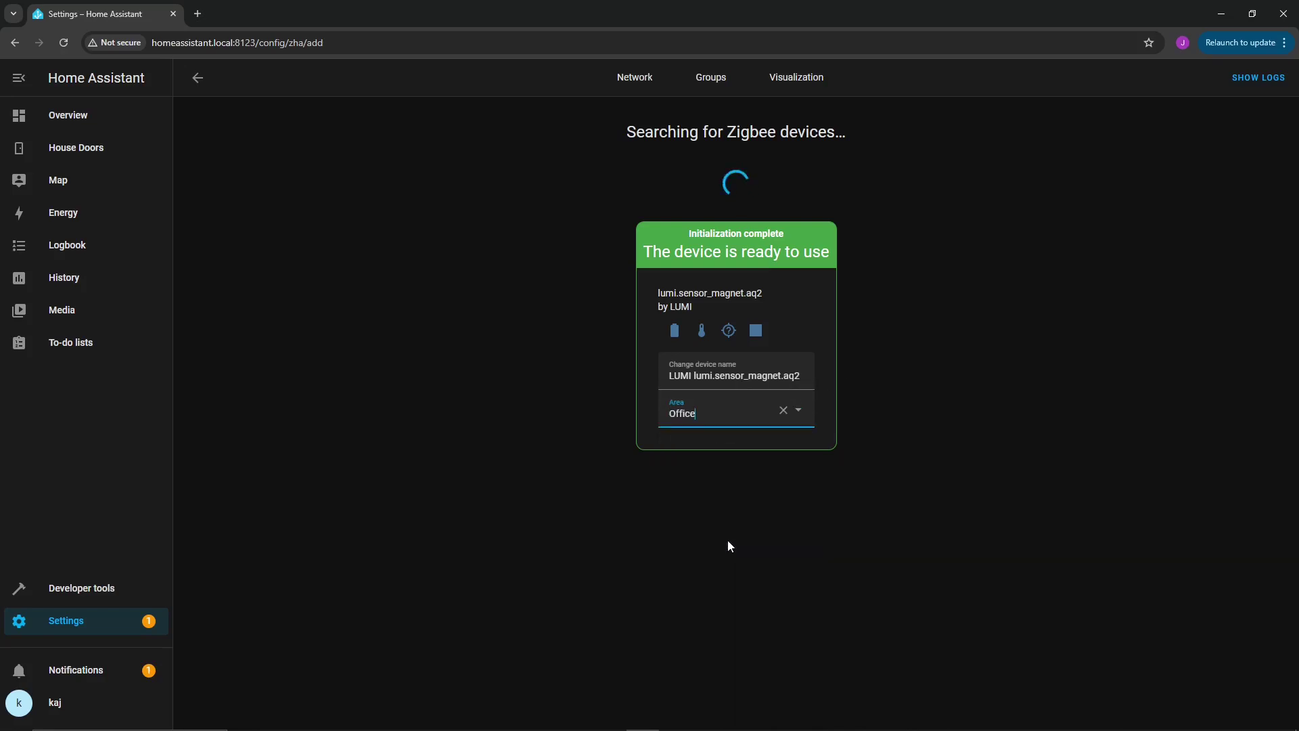
left_click(396, 331)
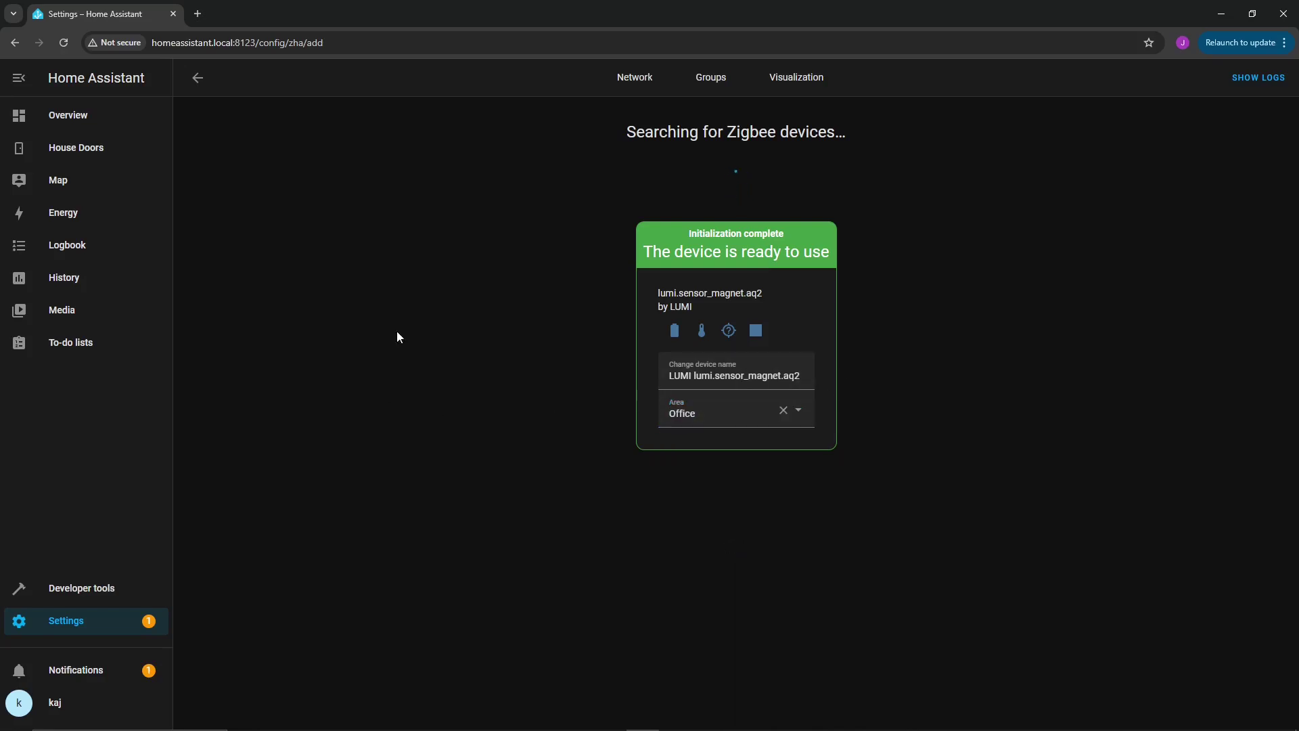
left_click(198, 78)
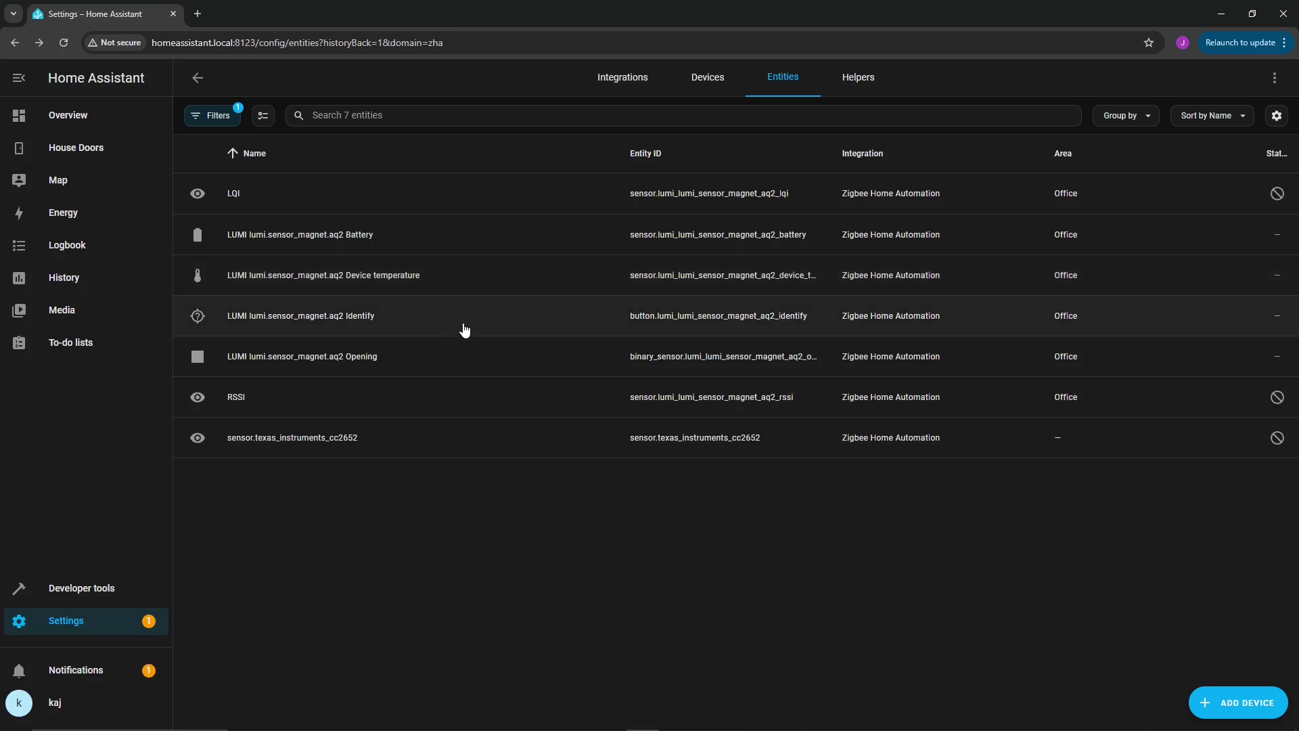
Step: Review the LUMI Opening sensor's Closed state and its logbook of open/close events
left_click(444, 355)
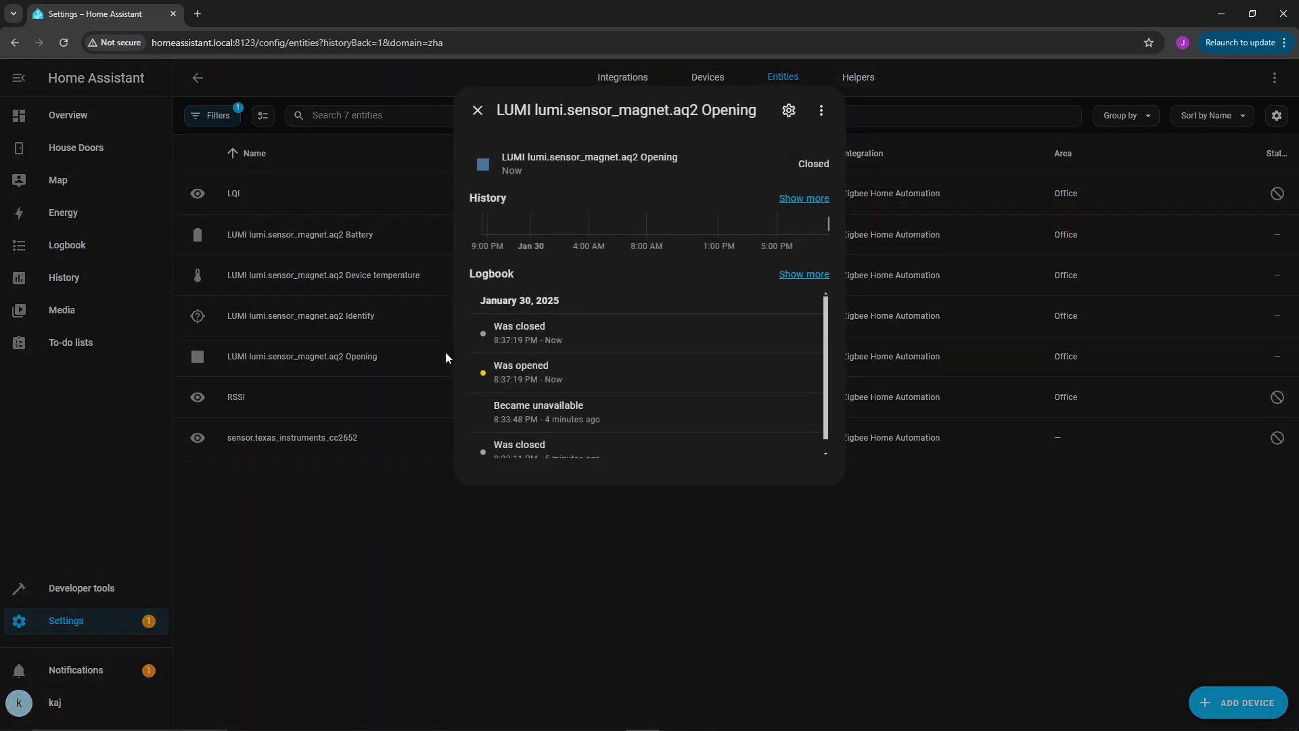
left_click_drag(812, 164, 828, 164)
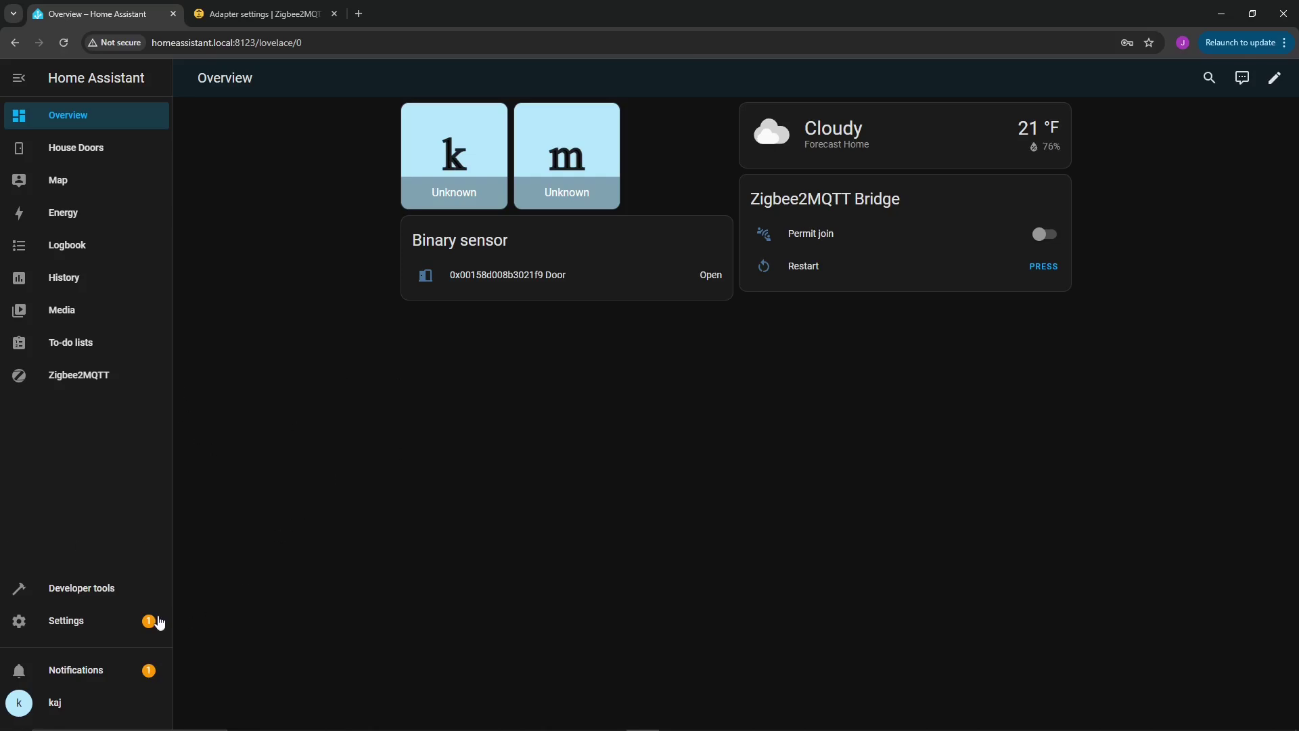
Step: Check the core-mosquitto entry's options menu in the MQTT integration, then dismiss it
left_click(87, 624)
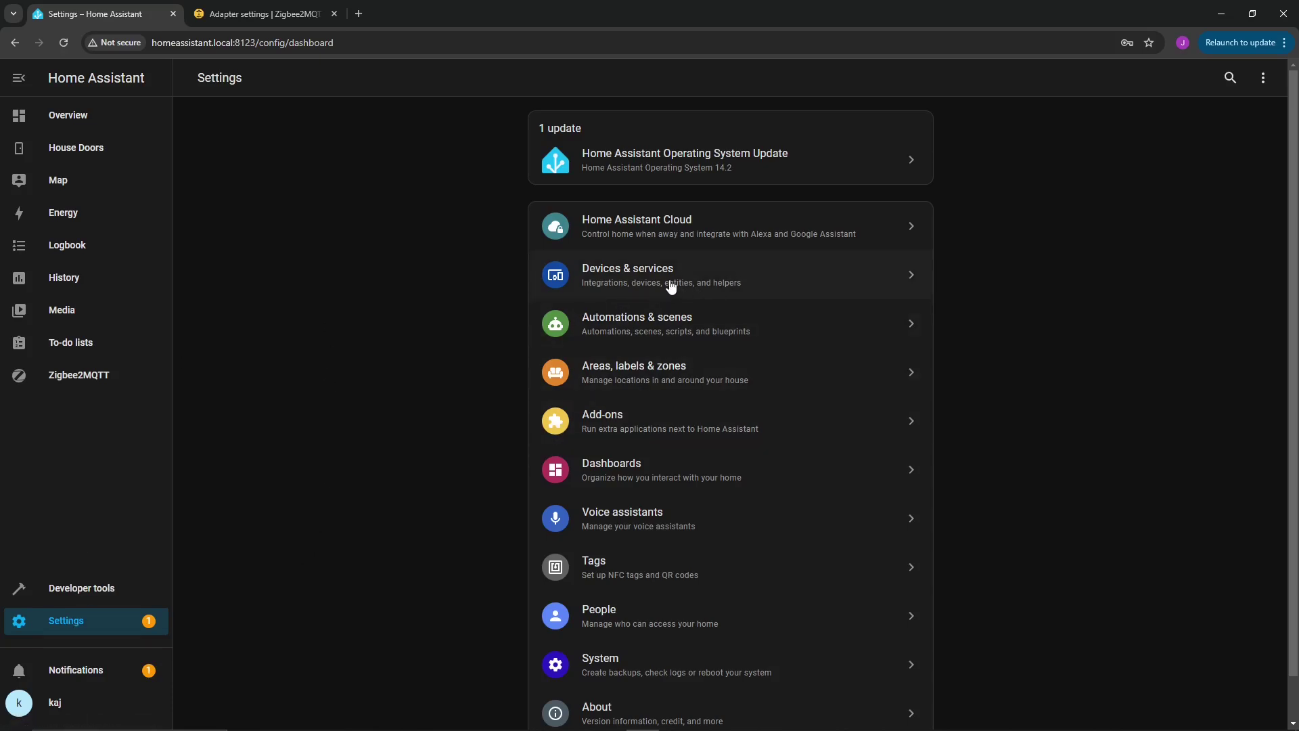
left_click(671, 287)
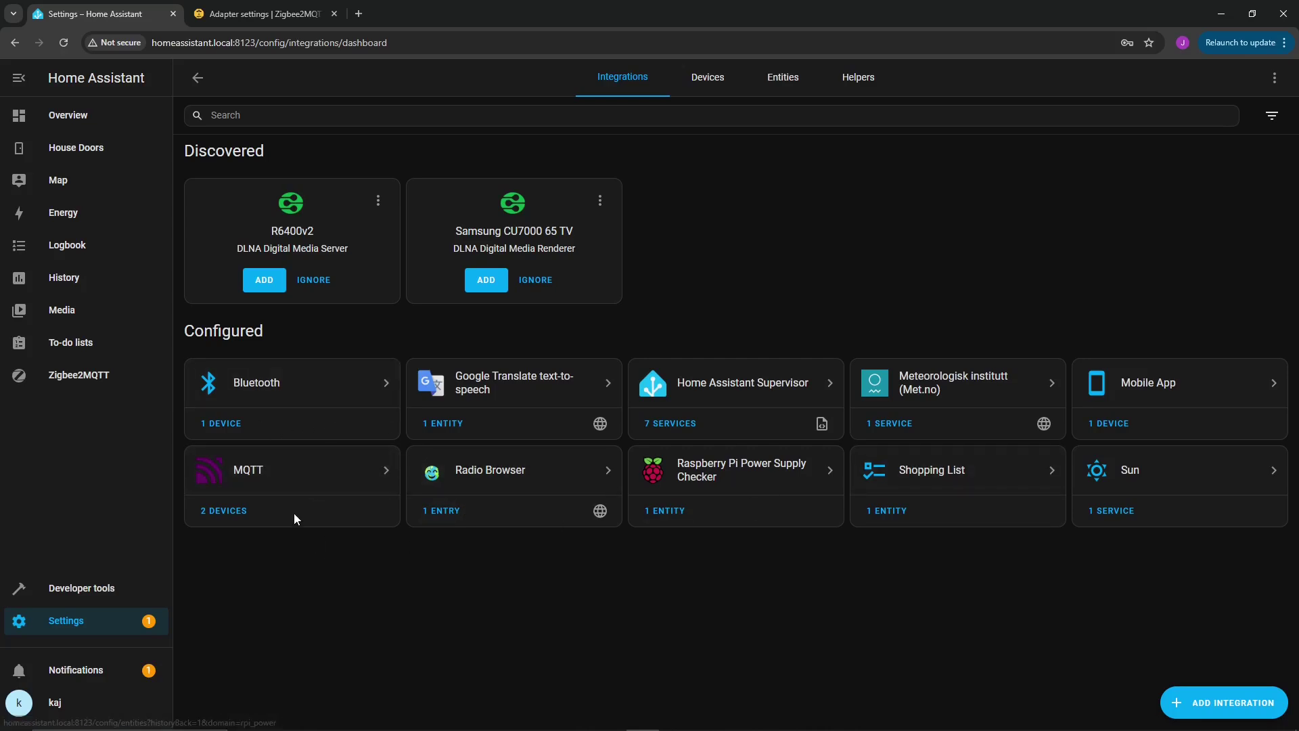
left_click(266, 485)
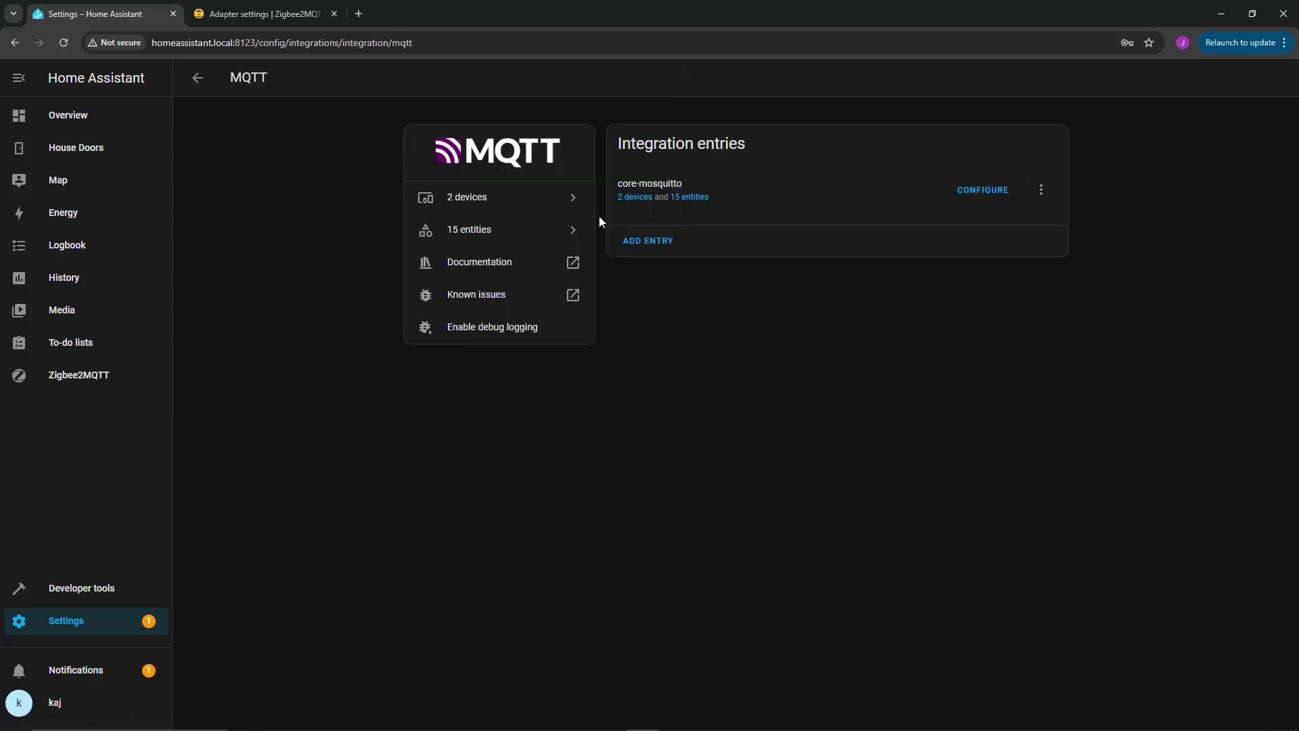
left_click(1042, 191)
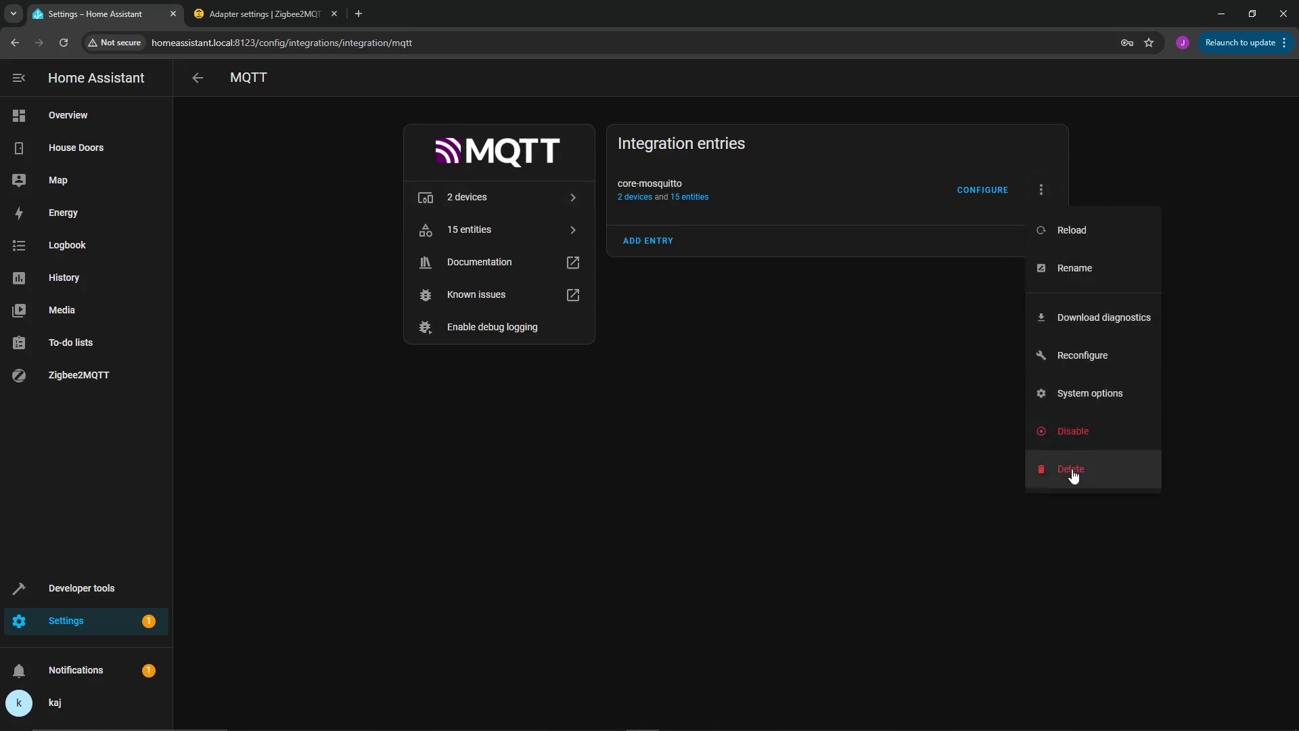
left_click(791, 428)
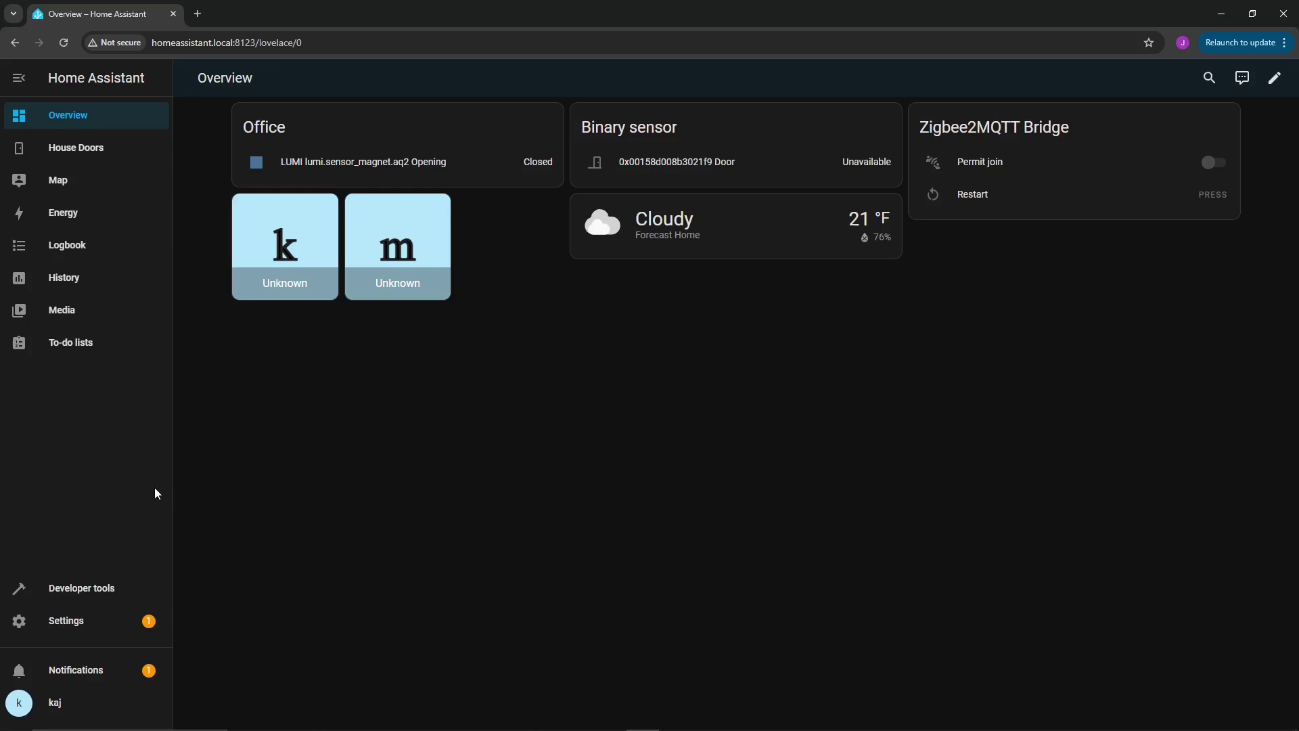
Step: Search the add-on store for 'mos' and install the Mosquitto broker add-on
left_click(49, 623)
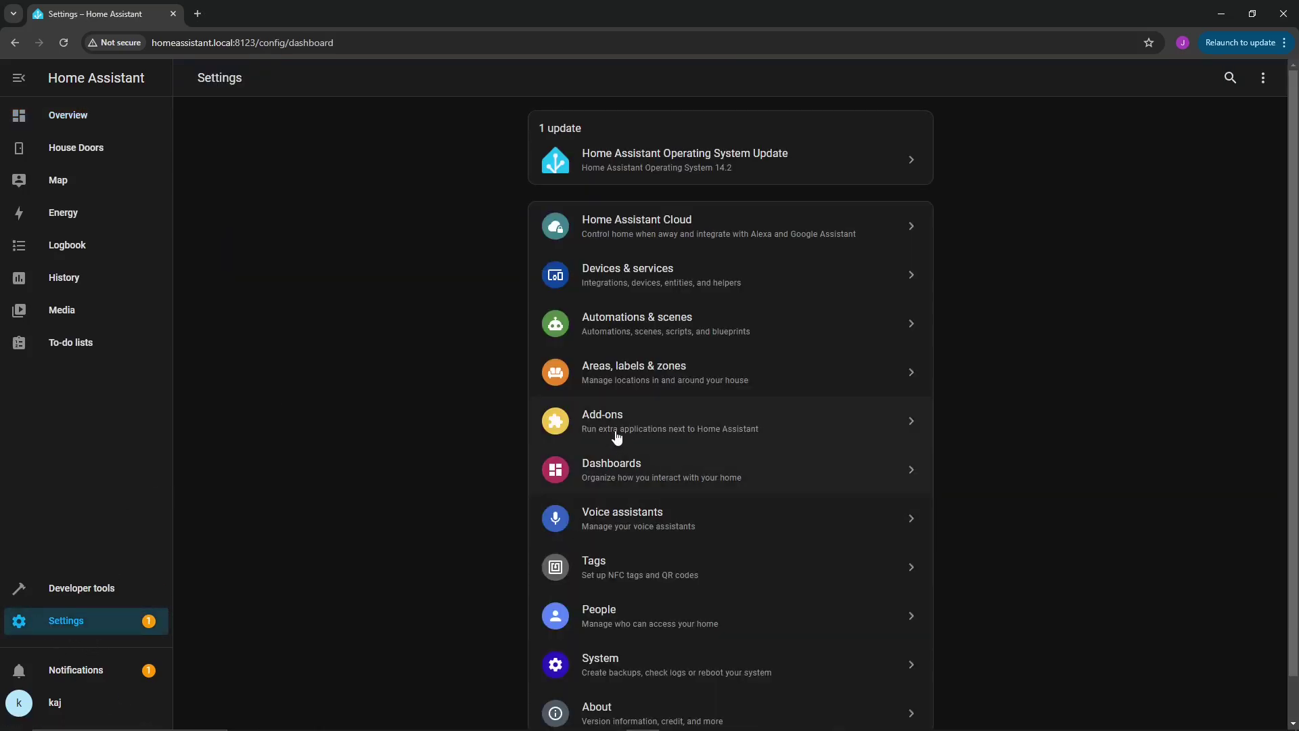
left_click(617, 428)
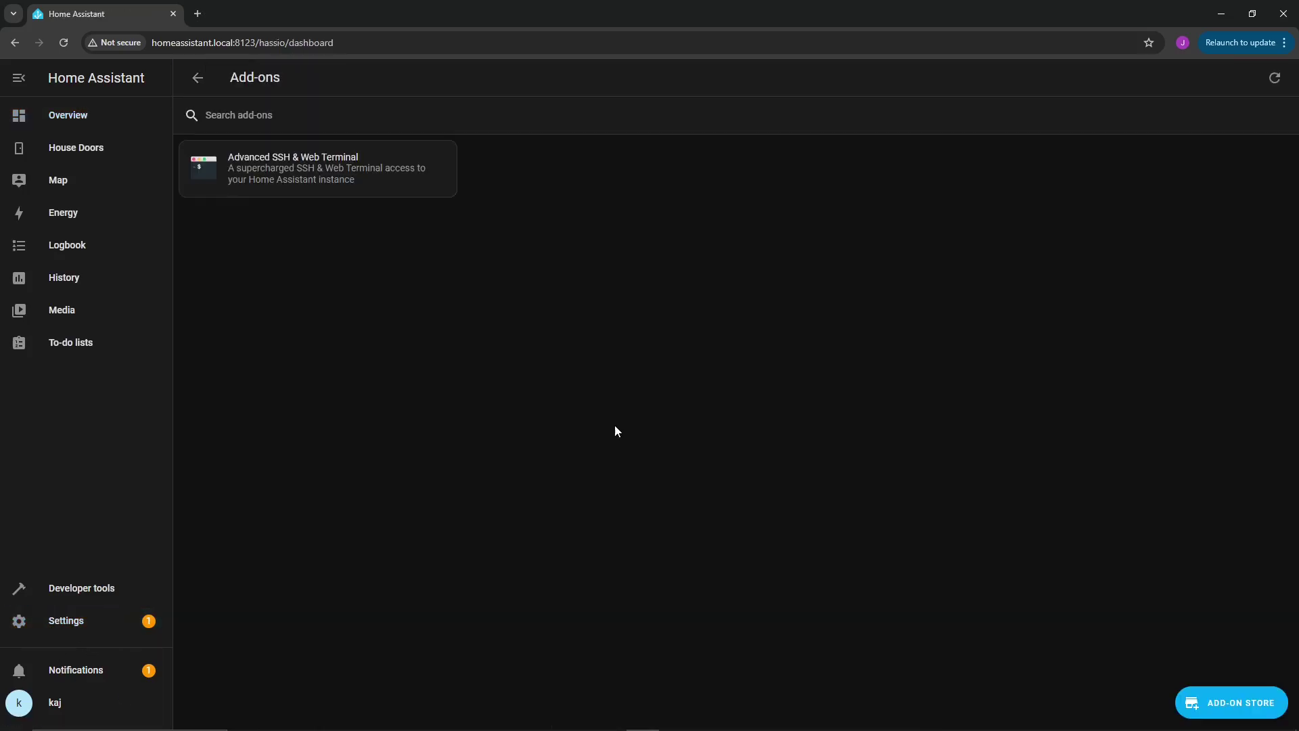
left_click(1220, 701)
left_click(351, 117)
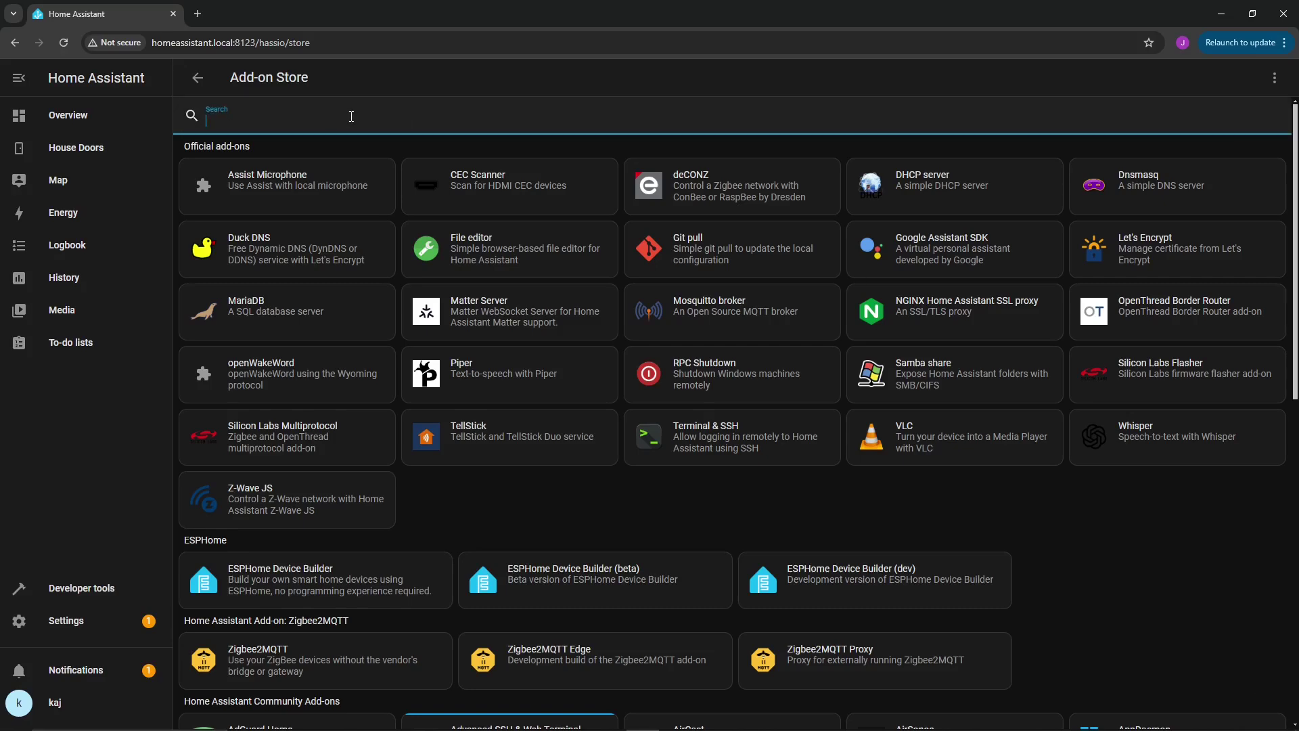
type("mos")
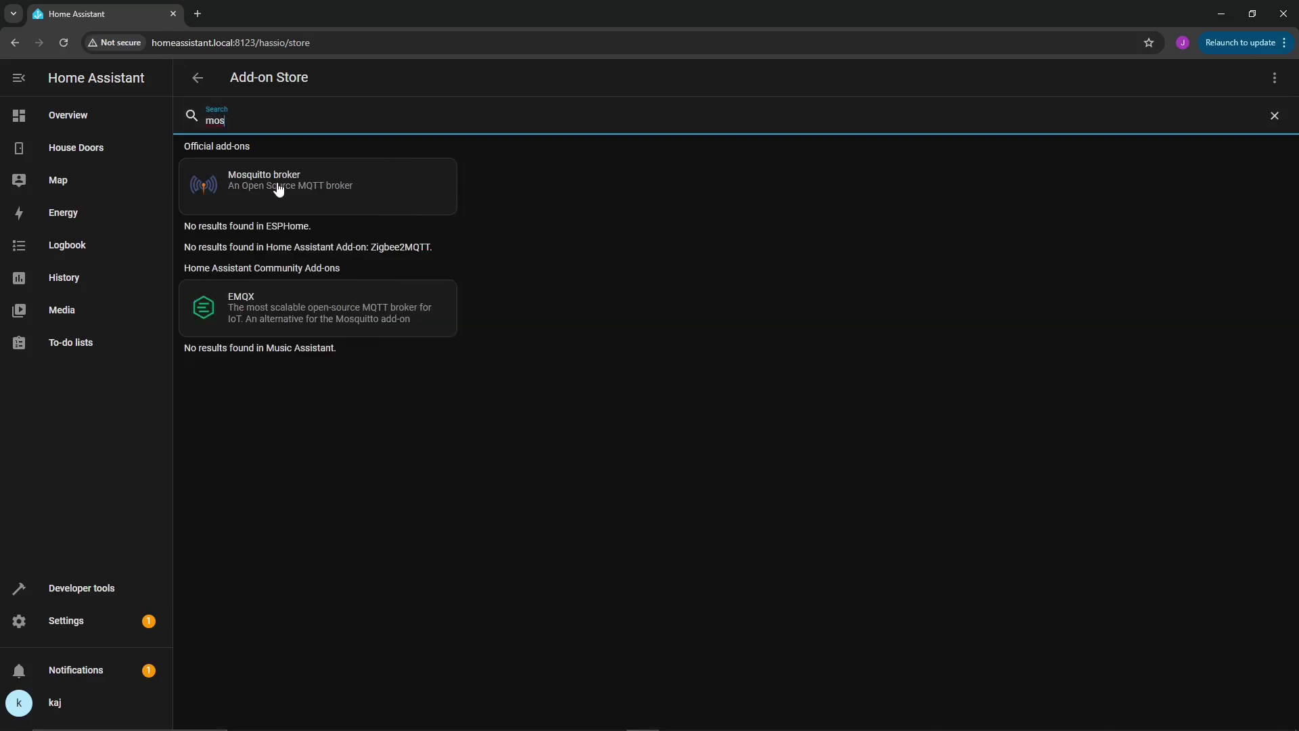
left_click(278, 181)
left_click(419, 323)
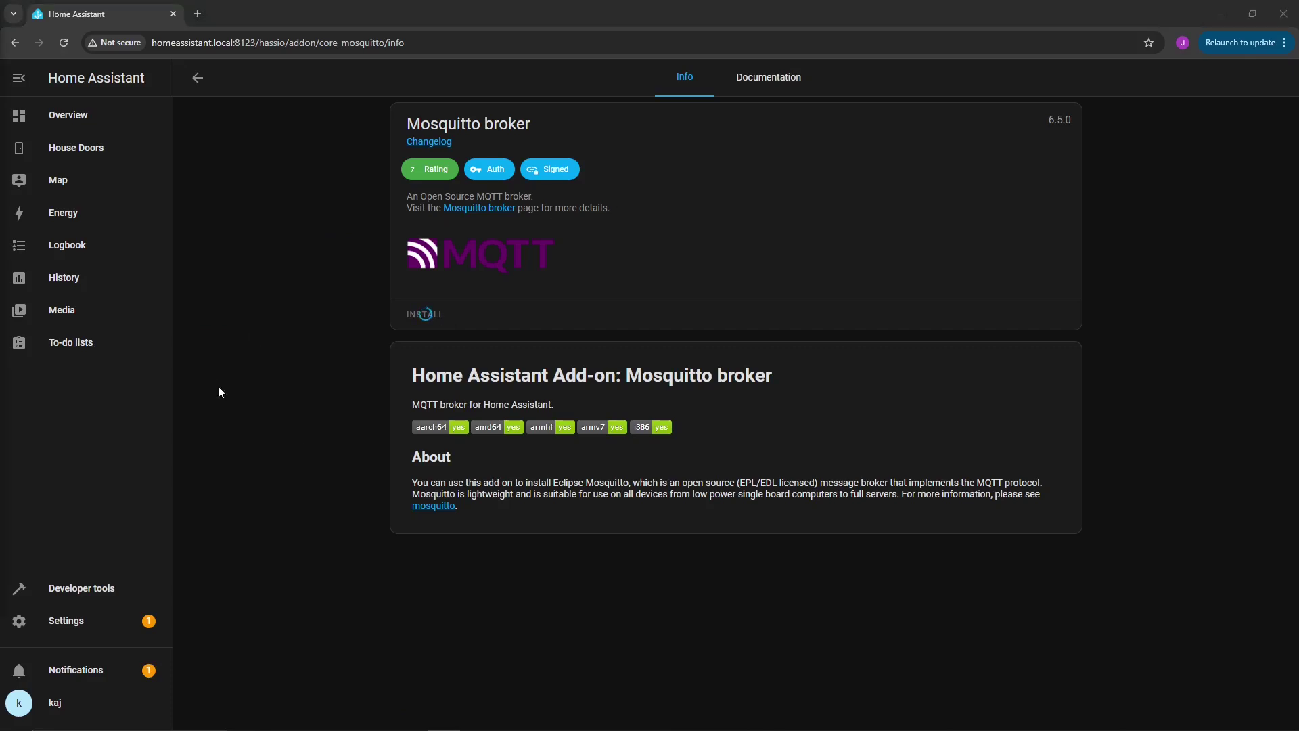
Step: Inspect the mqtt_user account in People > Users, cancelling a password change, and close it
left_click(27, 707)
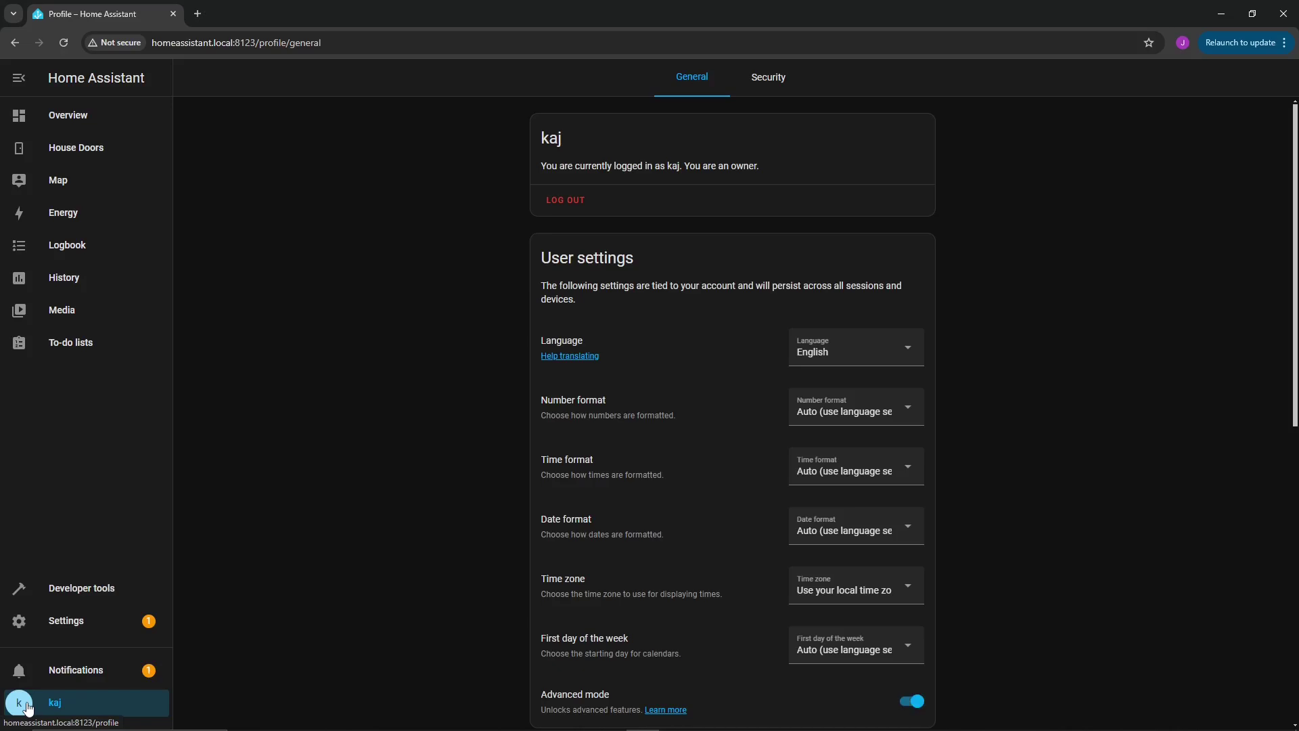
left_click(122, 630)
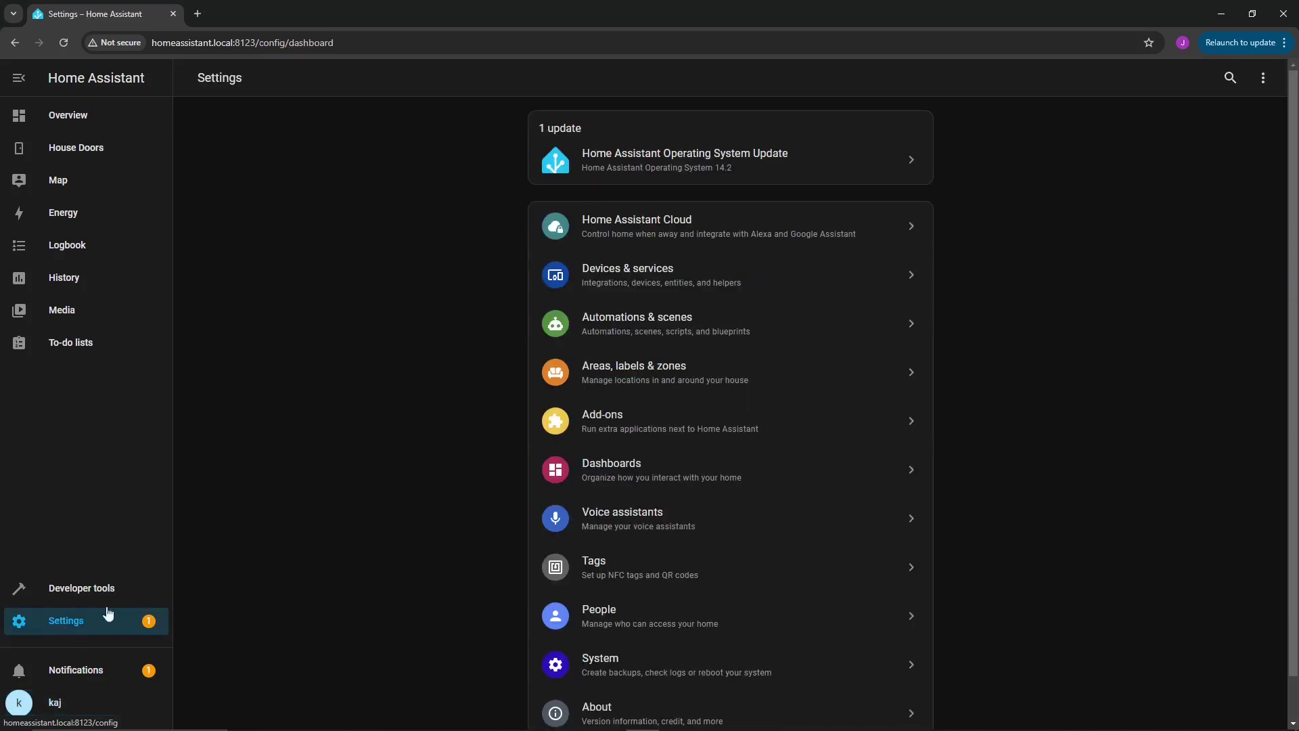
left_click(610, 621)
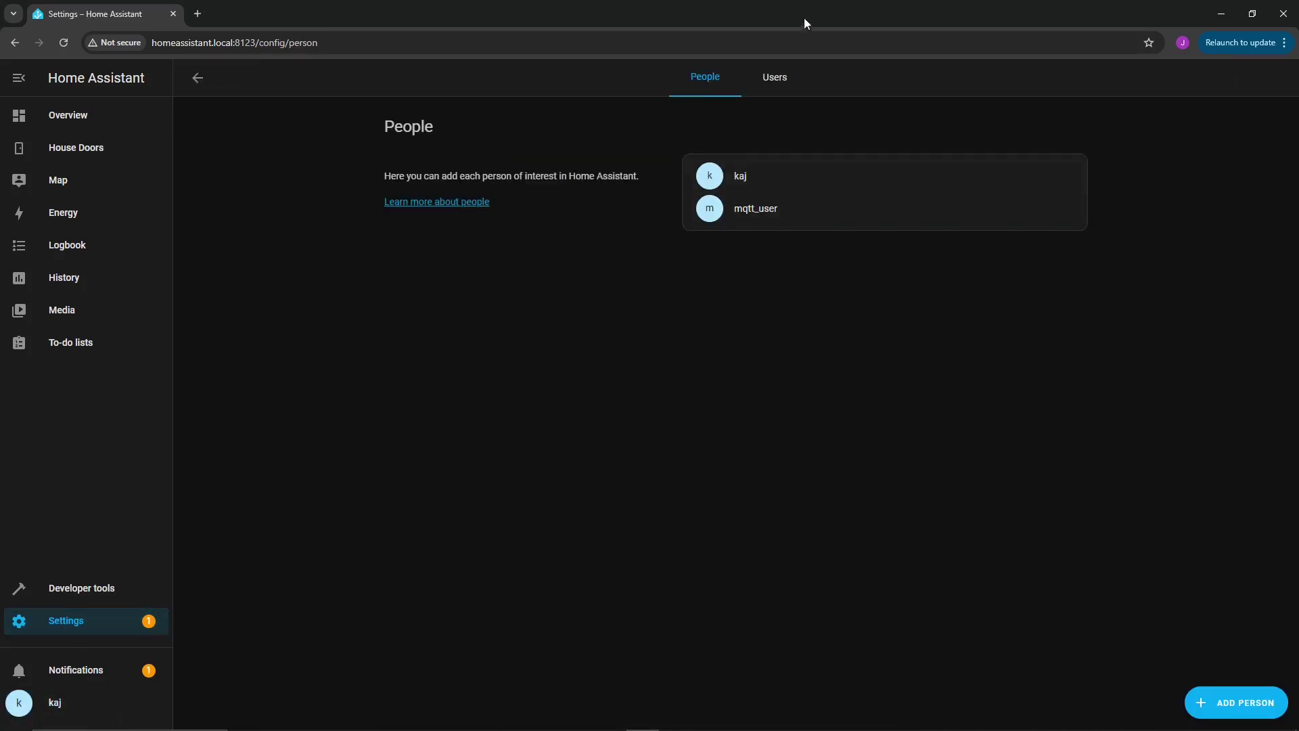
left_click(771, 81)
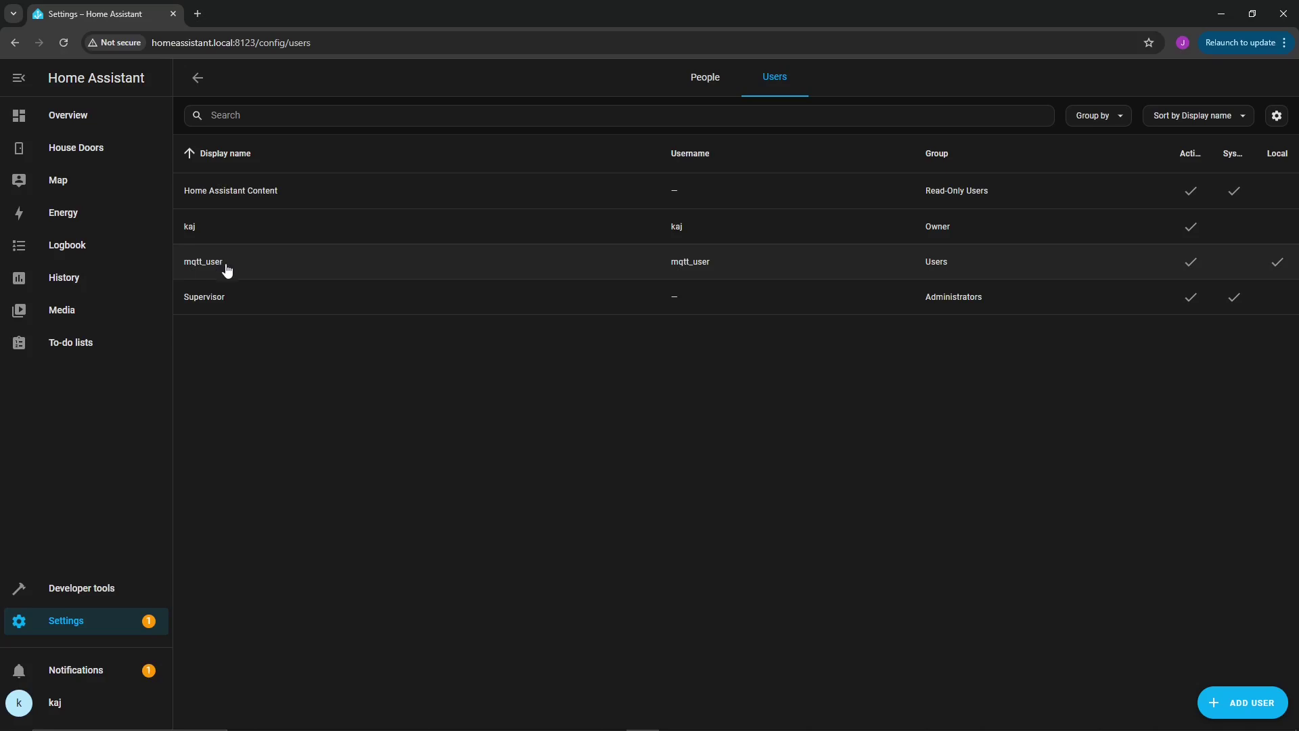
left_click(517, 274)
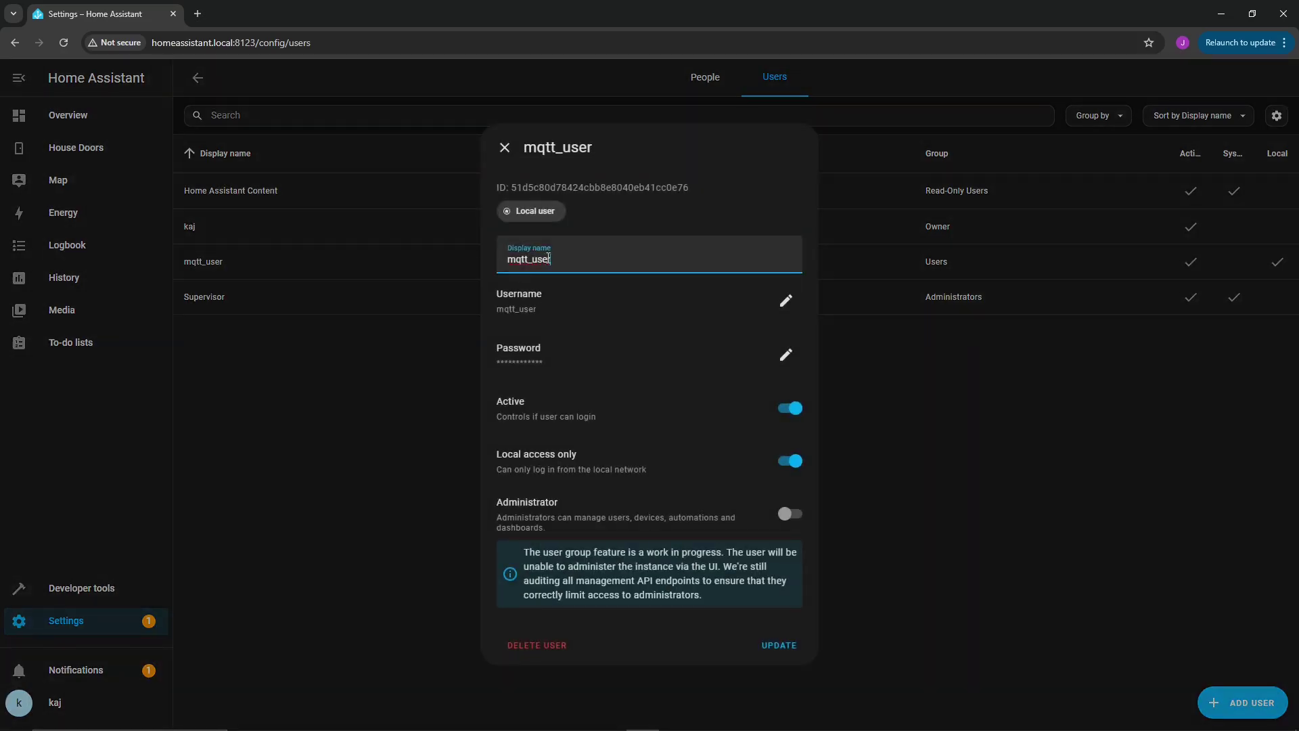
left_click(785, 354)
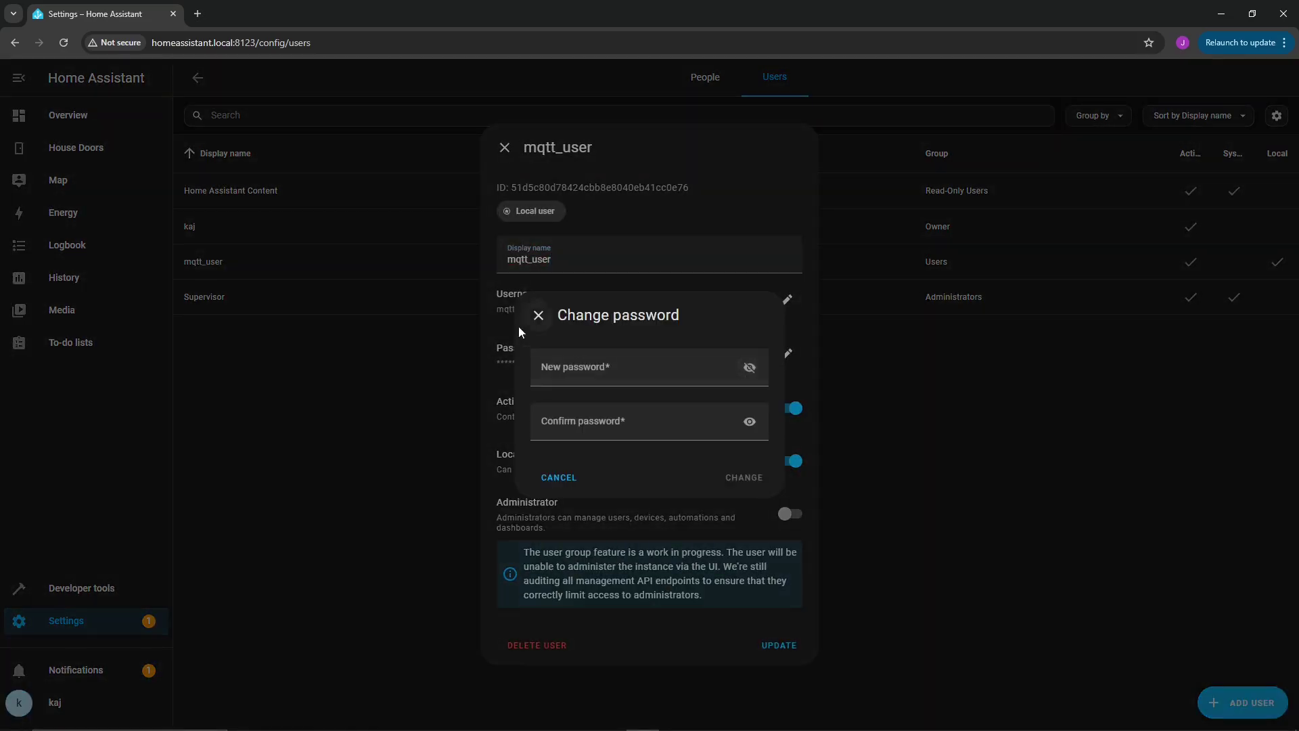
left_click(537, 317)
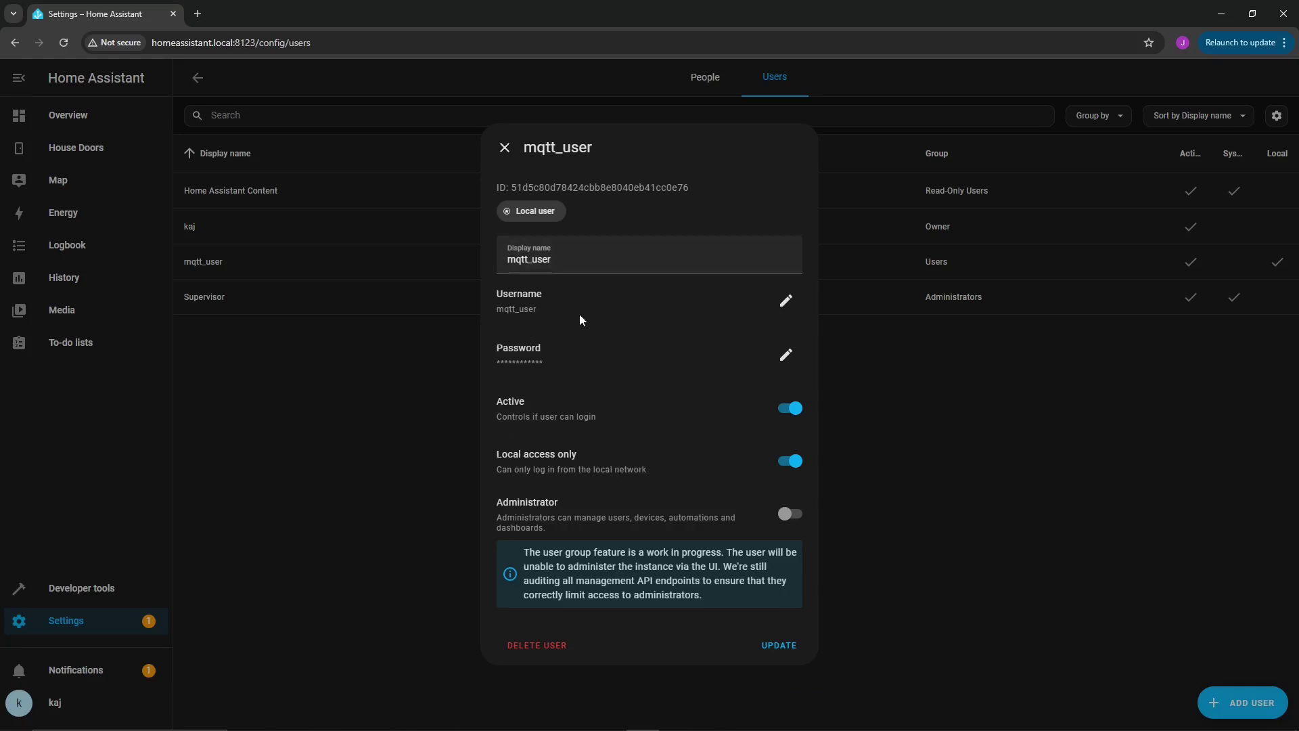
left_click(505, 147)
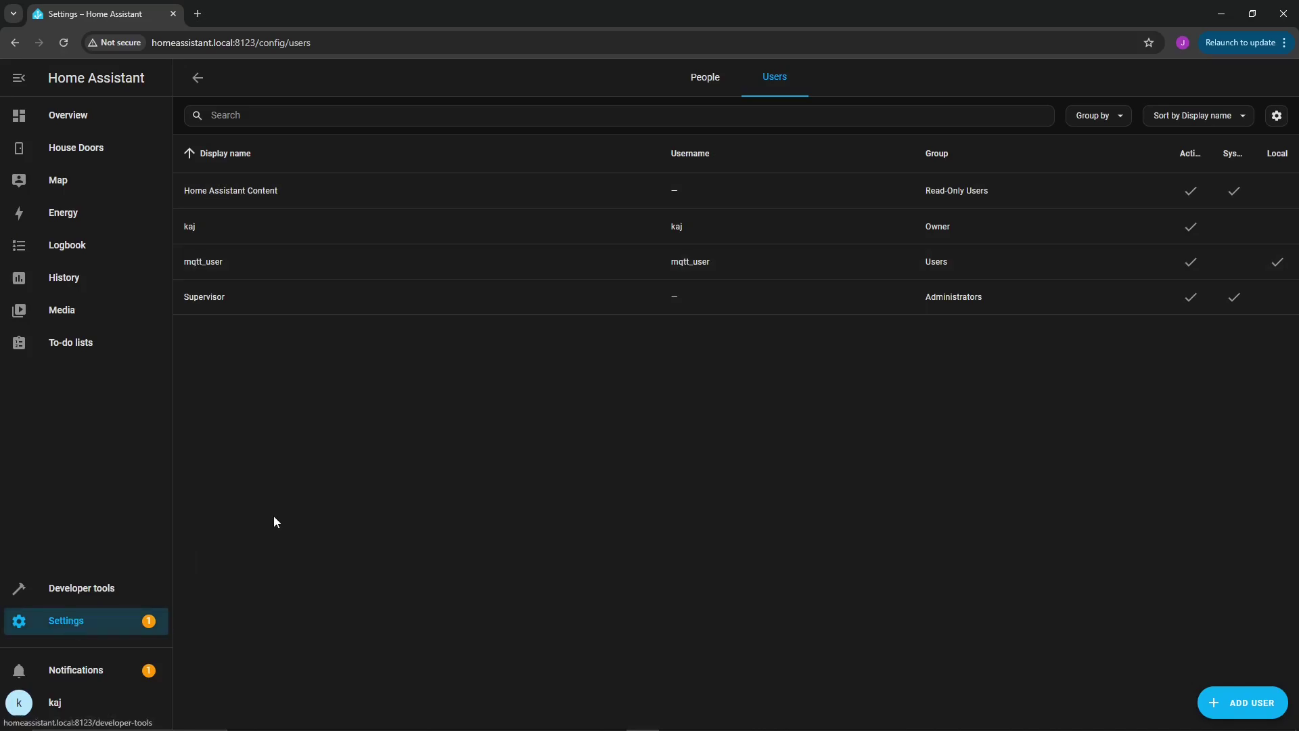
Step: Enable Watchdog on the Mosquitto broker add-on and start the broker
left_click(68, 620)
left_click(643, 416)
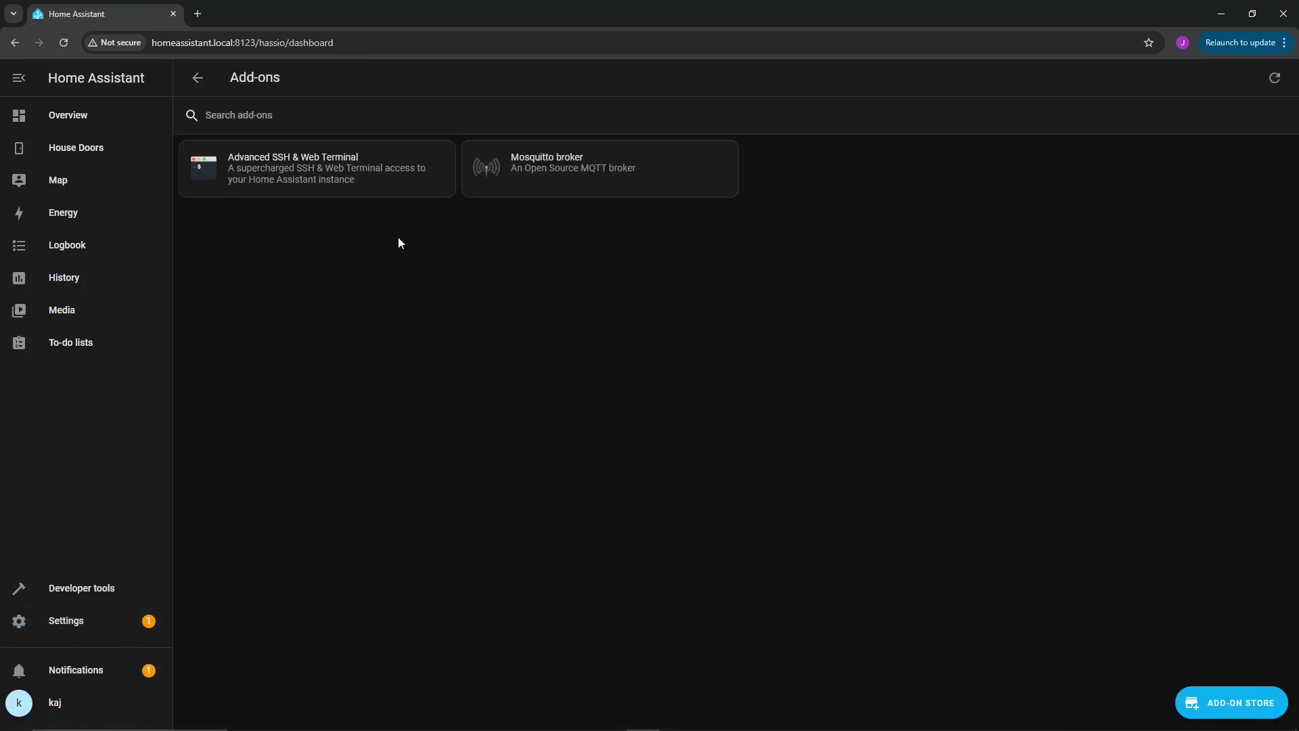
left_click(526, 173)
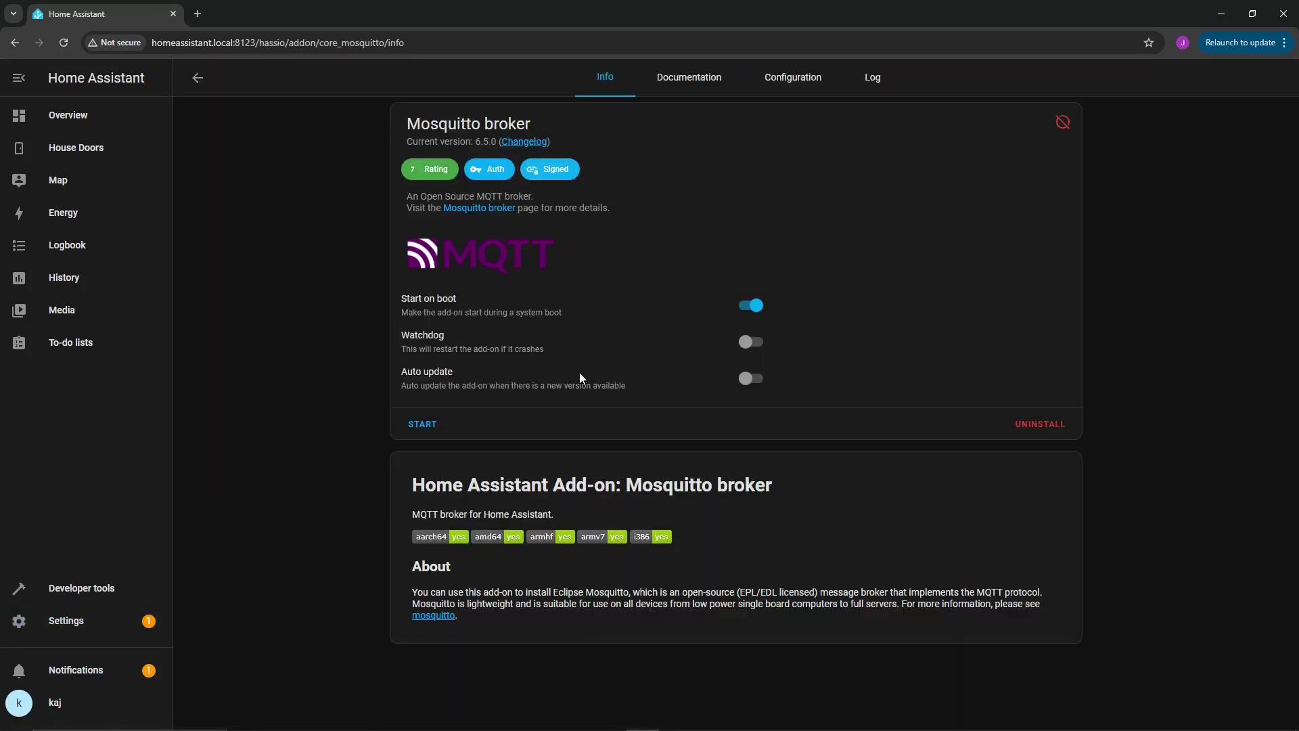
left_click(750, 344)
left_click(420, 425)
left_click(49, 628)
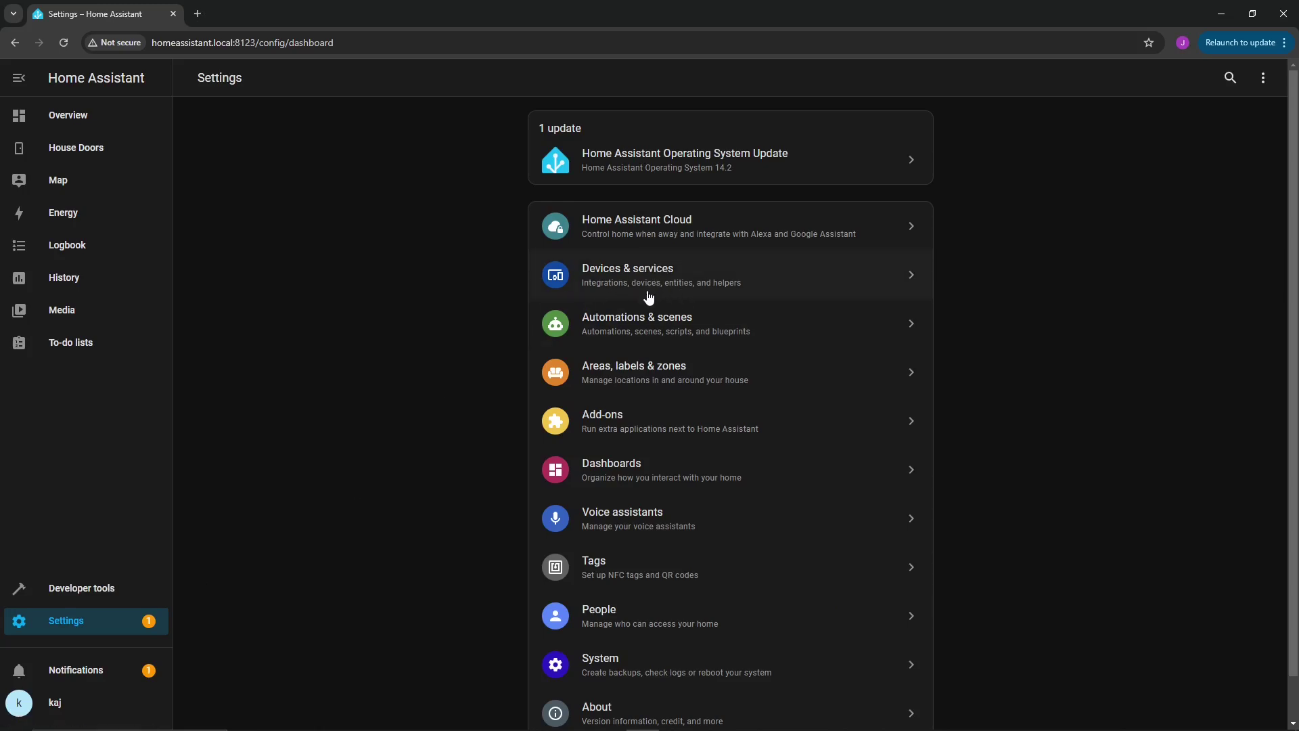
Step: Re-configure the MQTT broker connection with mqtt_user's new password
left_click(638, 285)
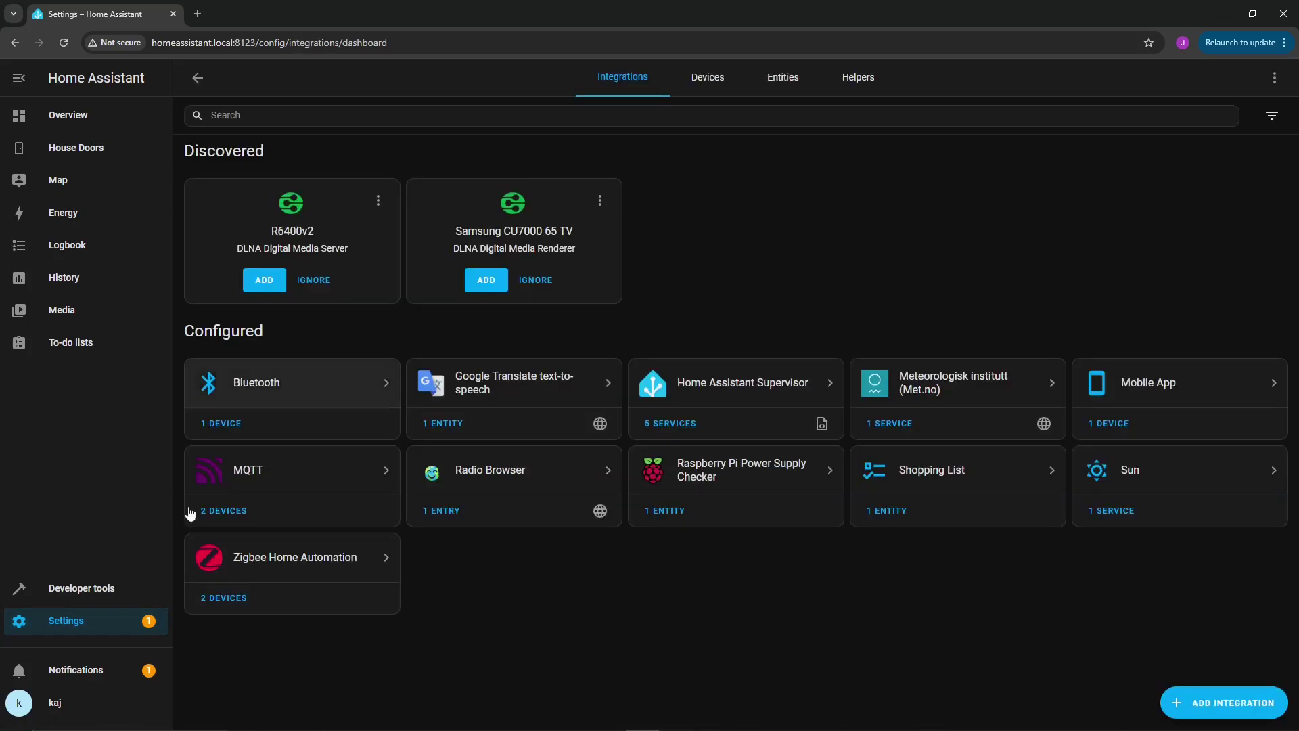
left_click(248, 481)
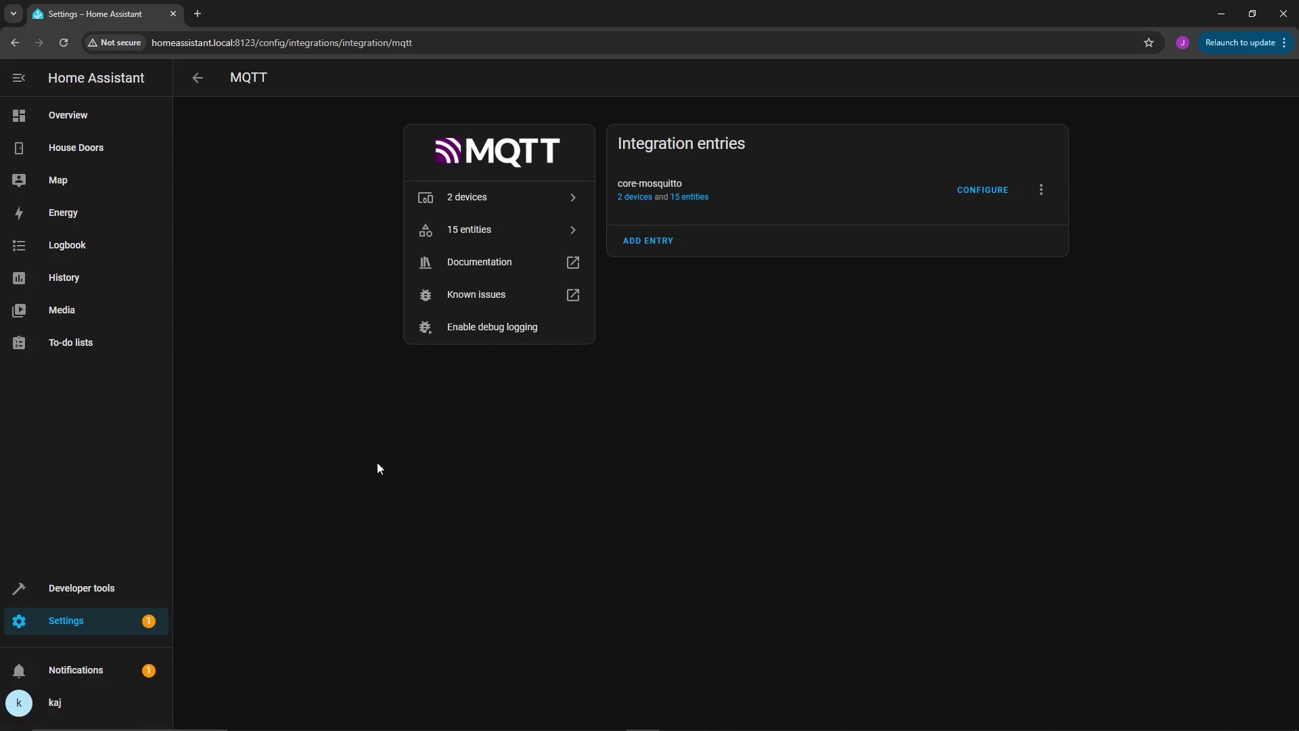
left_click(982, 190)
left_click(577, 180)
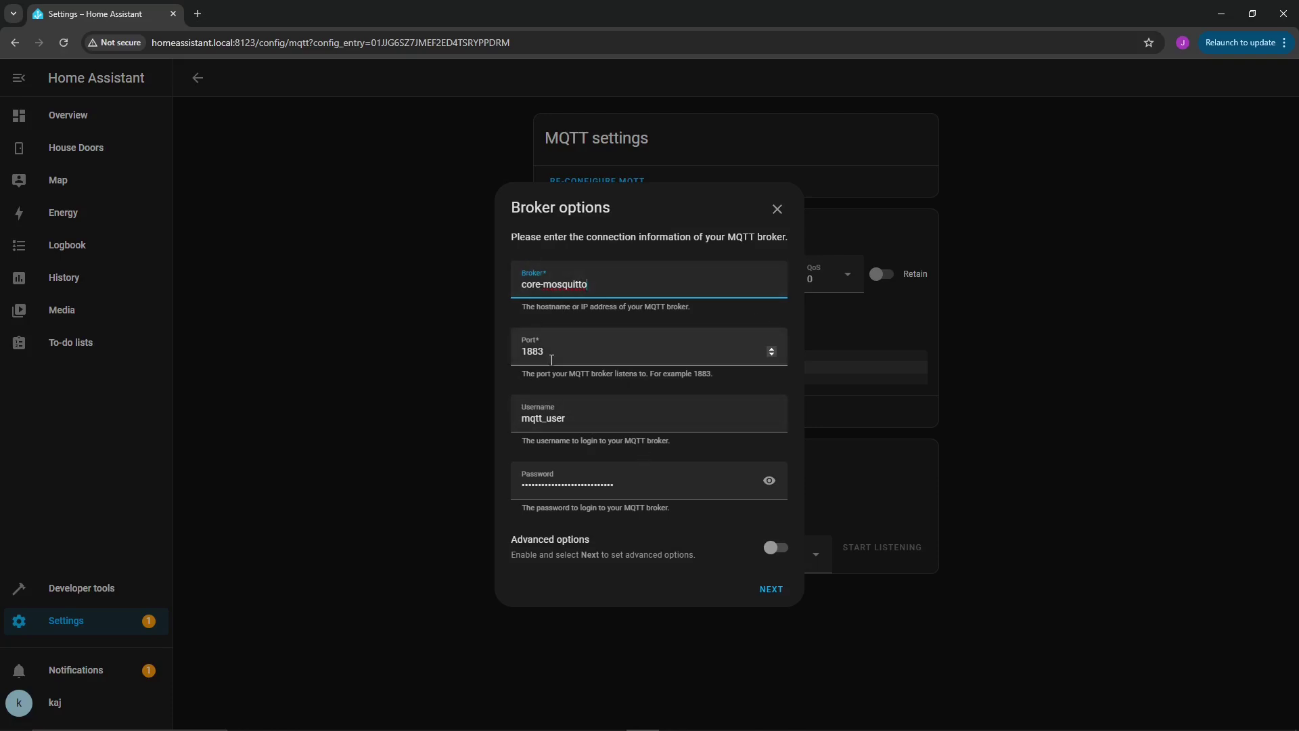
left_click(770, 480)
left_click(769, 480)
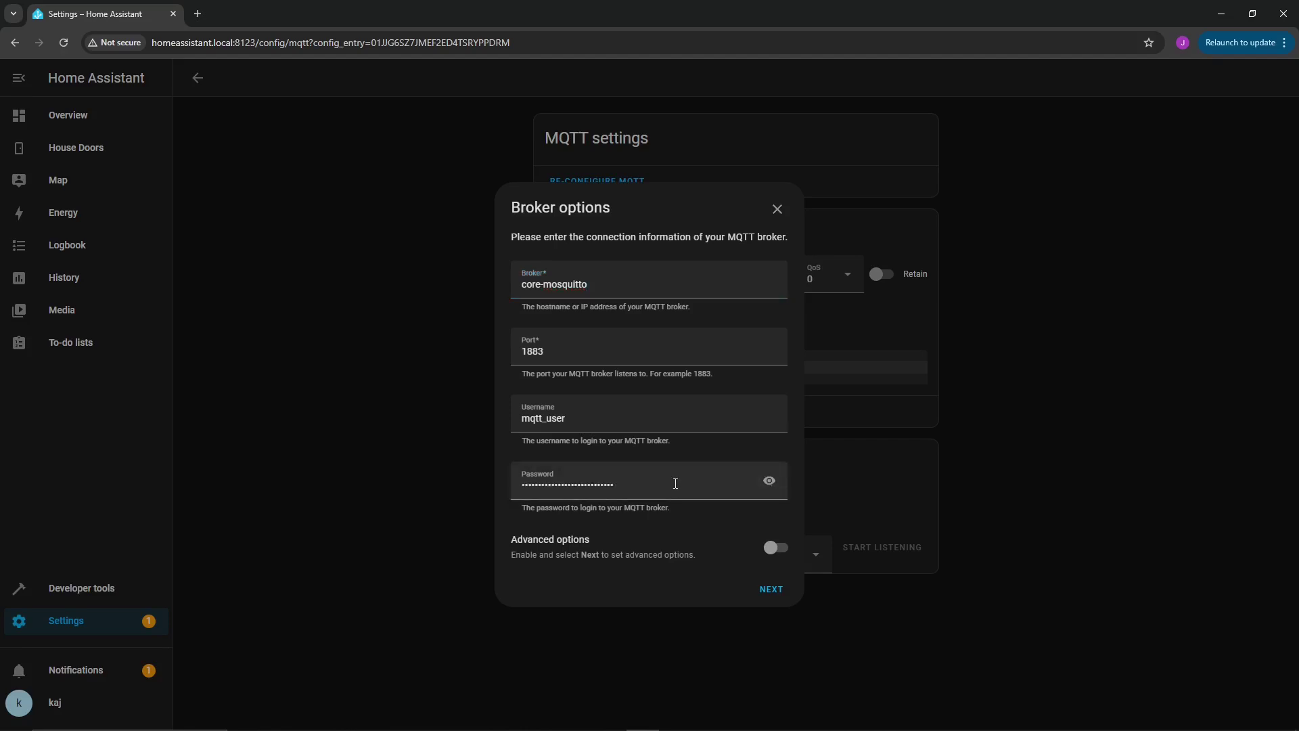
double_click(675, 482)
type("mqtt_password")
left_click(771, 589)
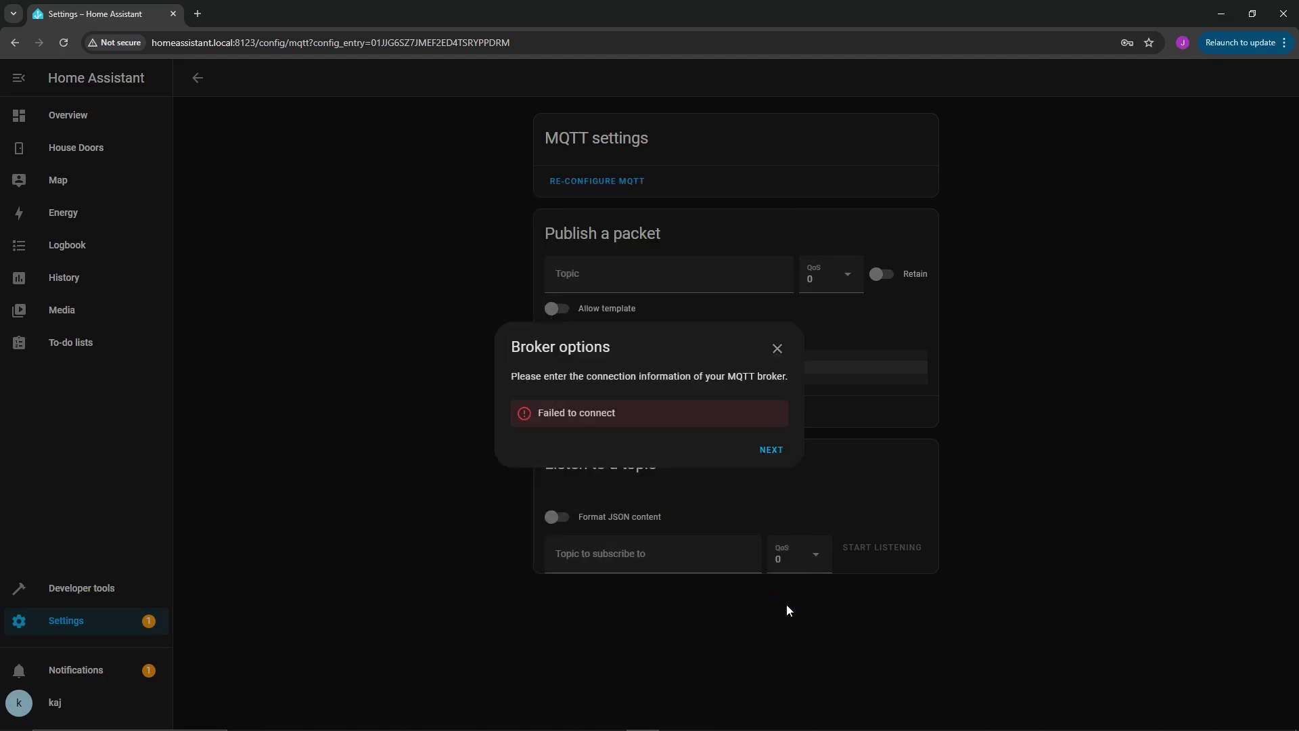
Step: Continue to the MQTT options and submit them with birth and will payloads on homeassistant/status
left_click(771, 450)
key("Return")
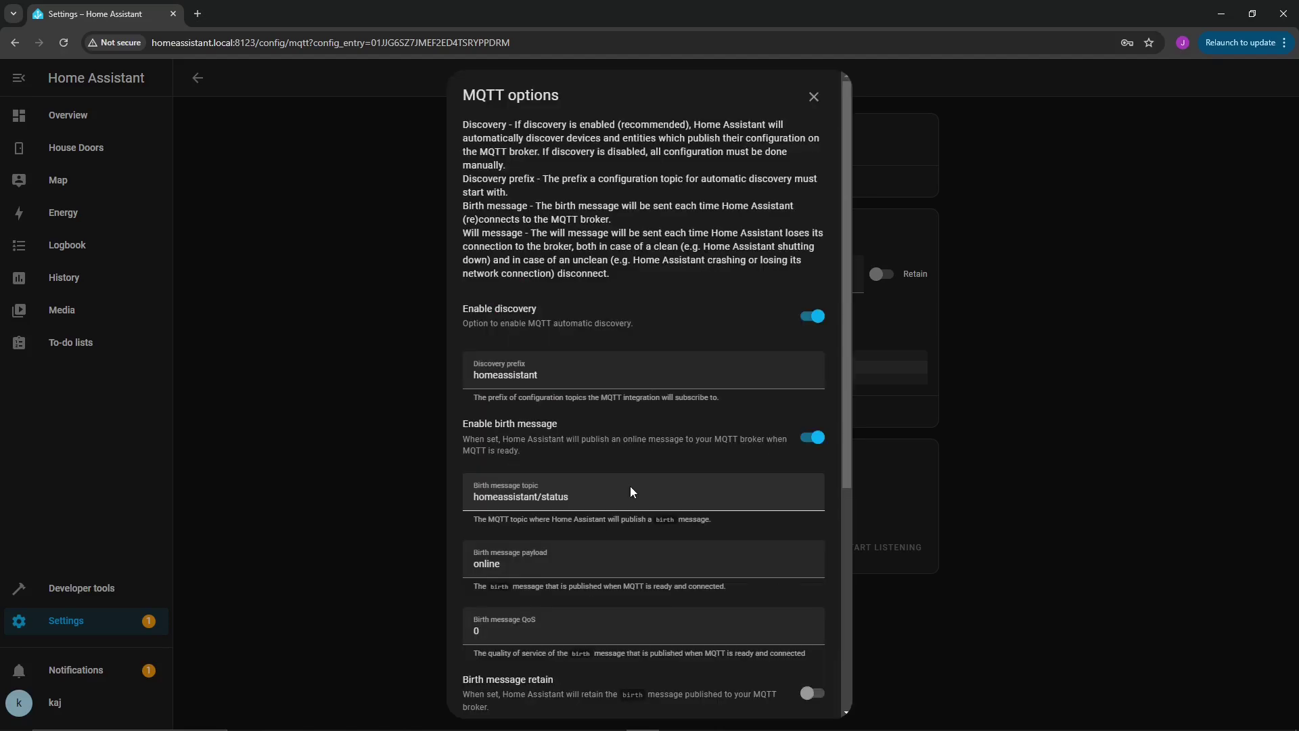
scroll(629, 433, "down", 3)
scroll(627, 386, "down", 2)
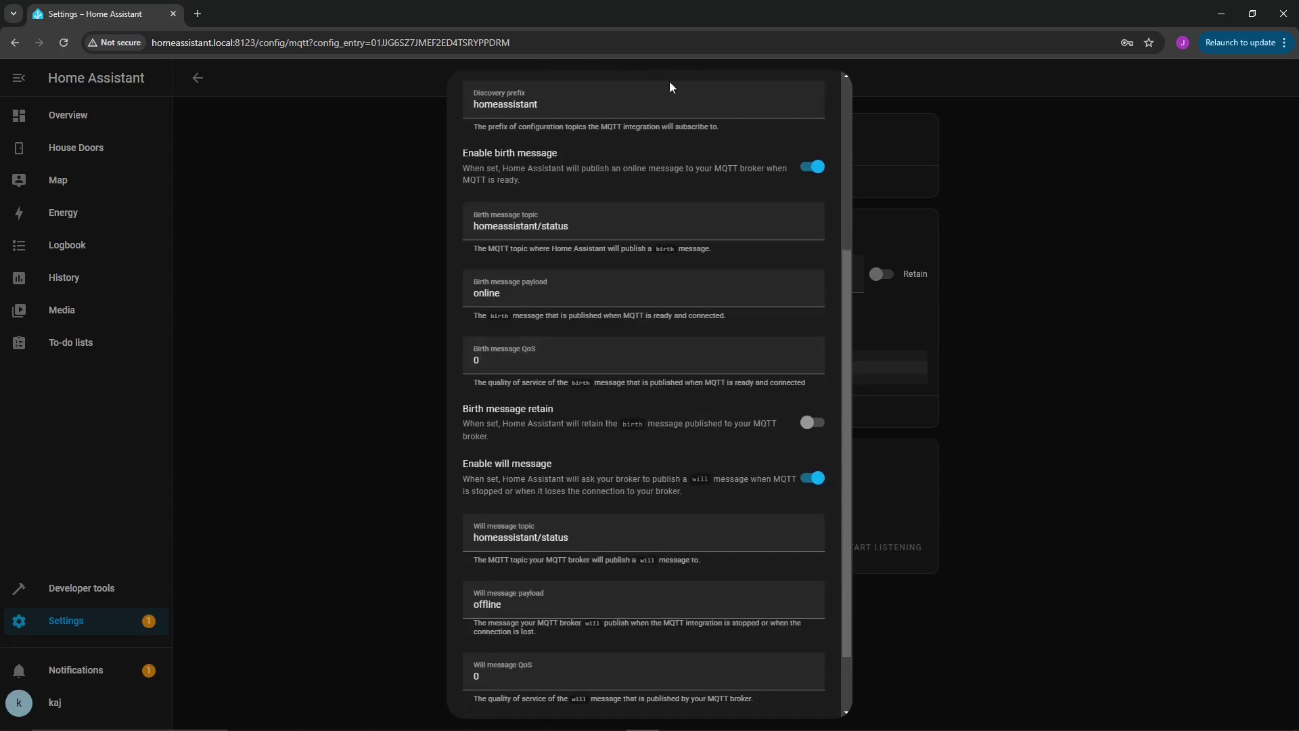
scroll(673, 84, "up", 4)
scroll(560, 414, "down", 5)
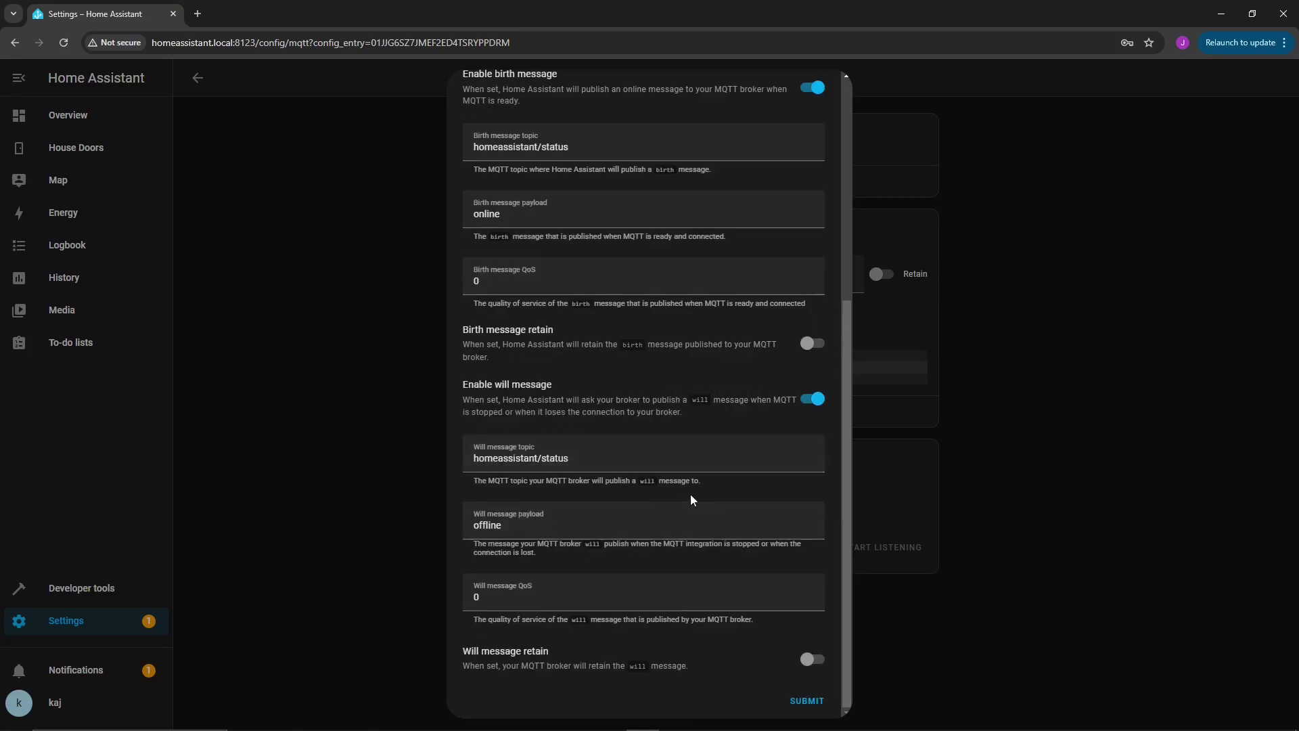
left_click(812, 704)
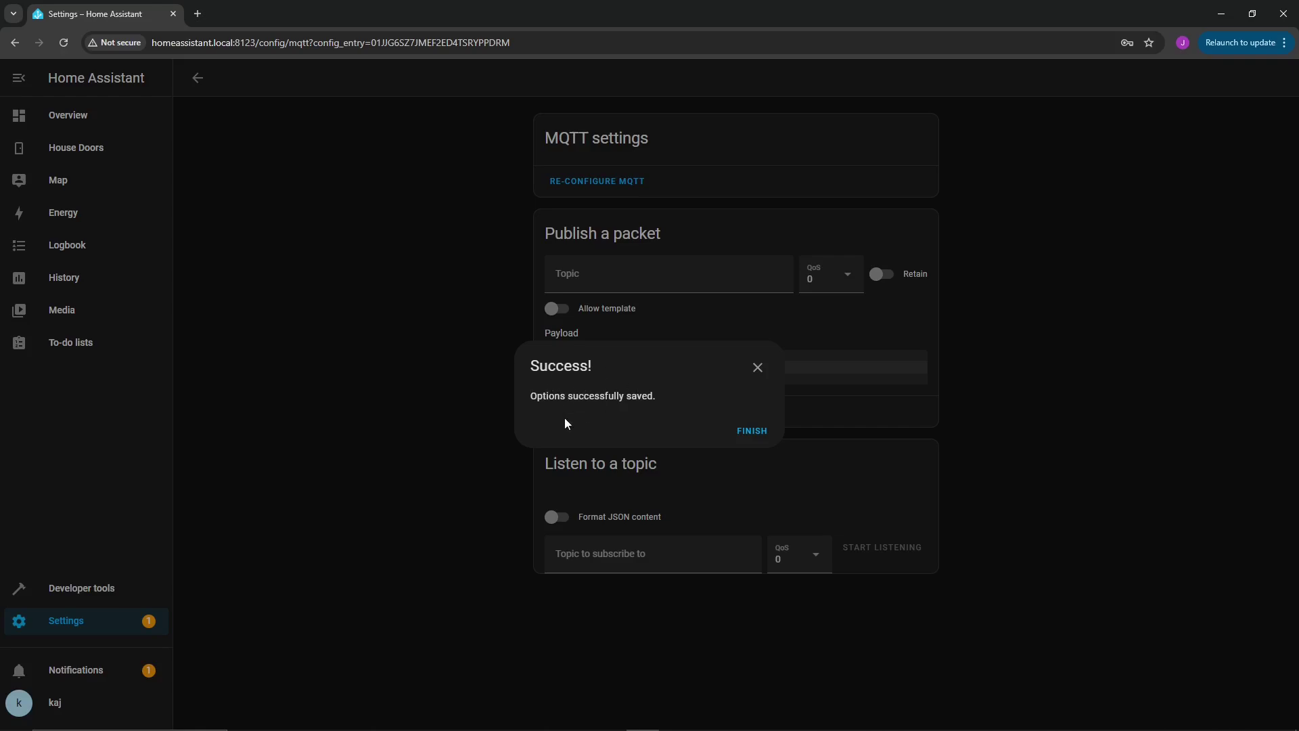
left_click_drag(534, 401, 605, 399)
Step: Verify the Zigbee2MQTT repository appears in the Add-on Store's Repositories list, then scroll to its add-ons
left_click(751, 431)
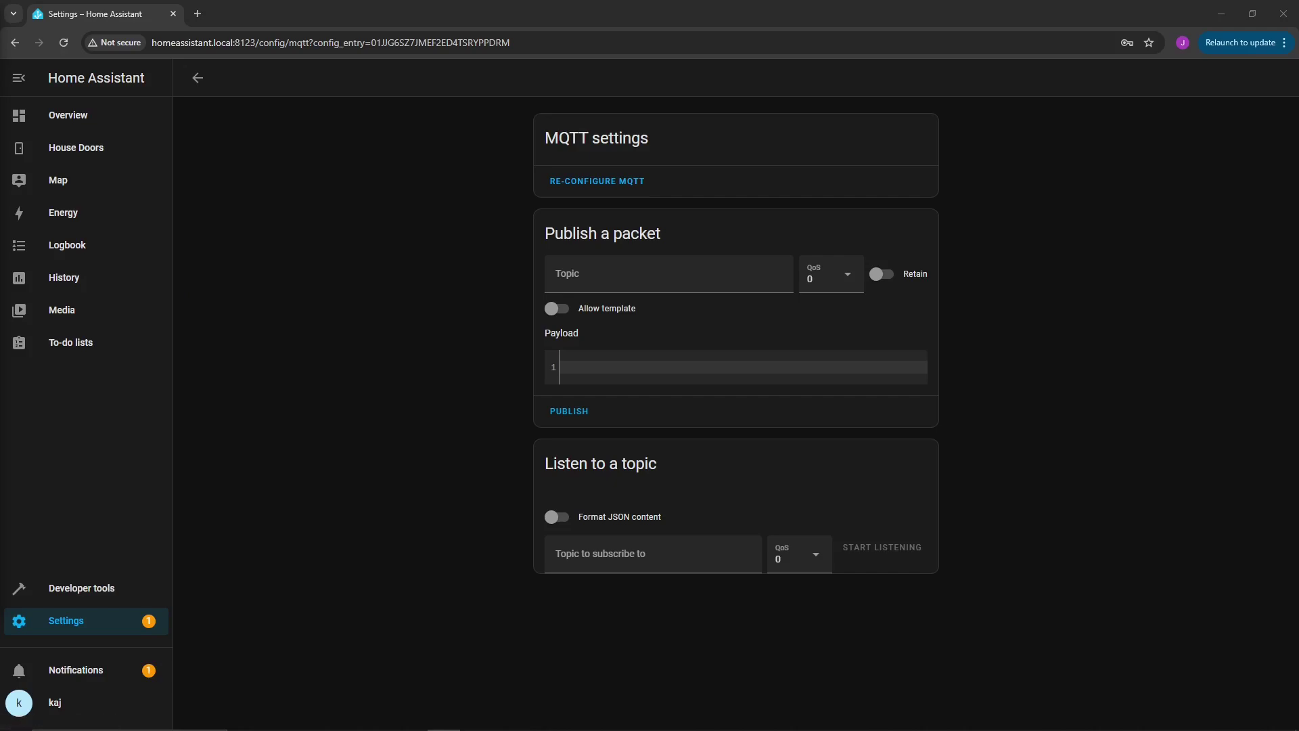
left_click(64, 621)
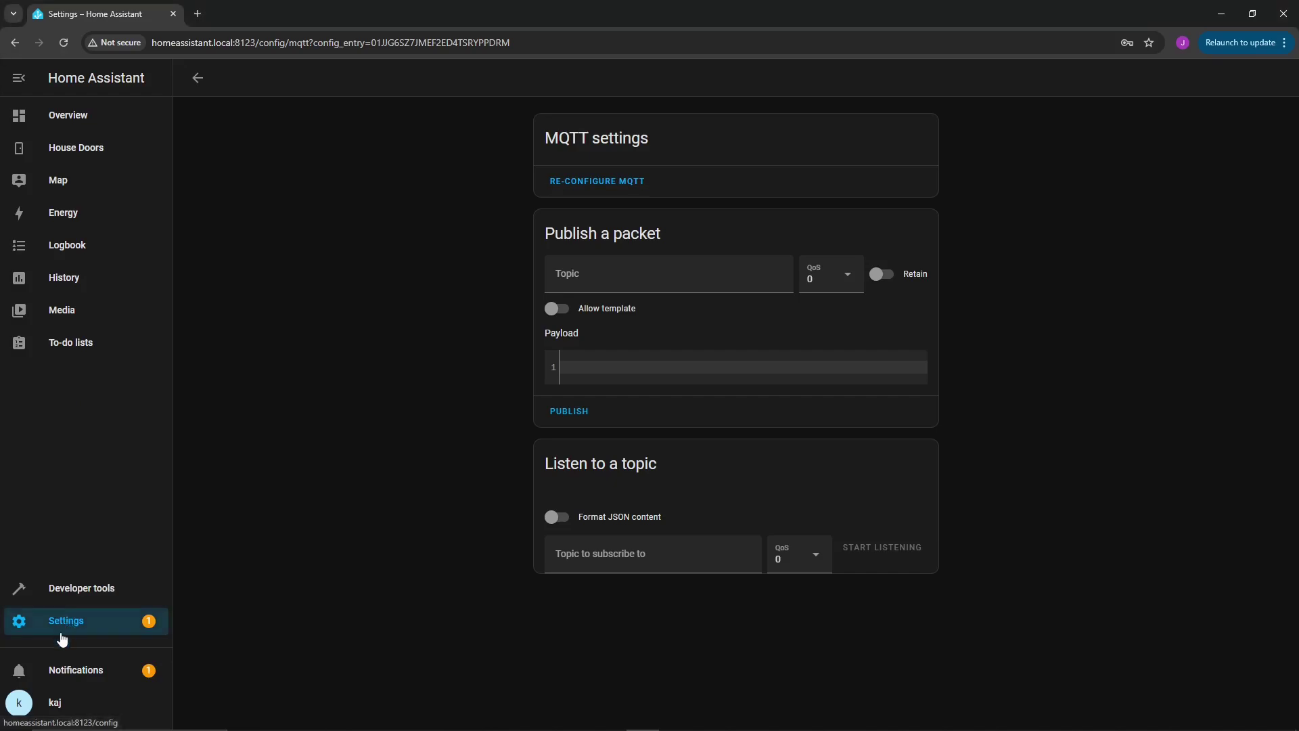
left_click(611, 433)
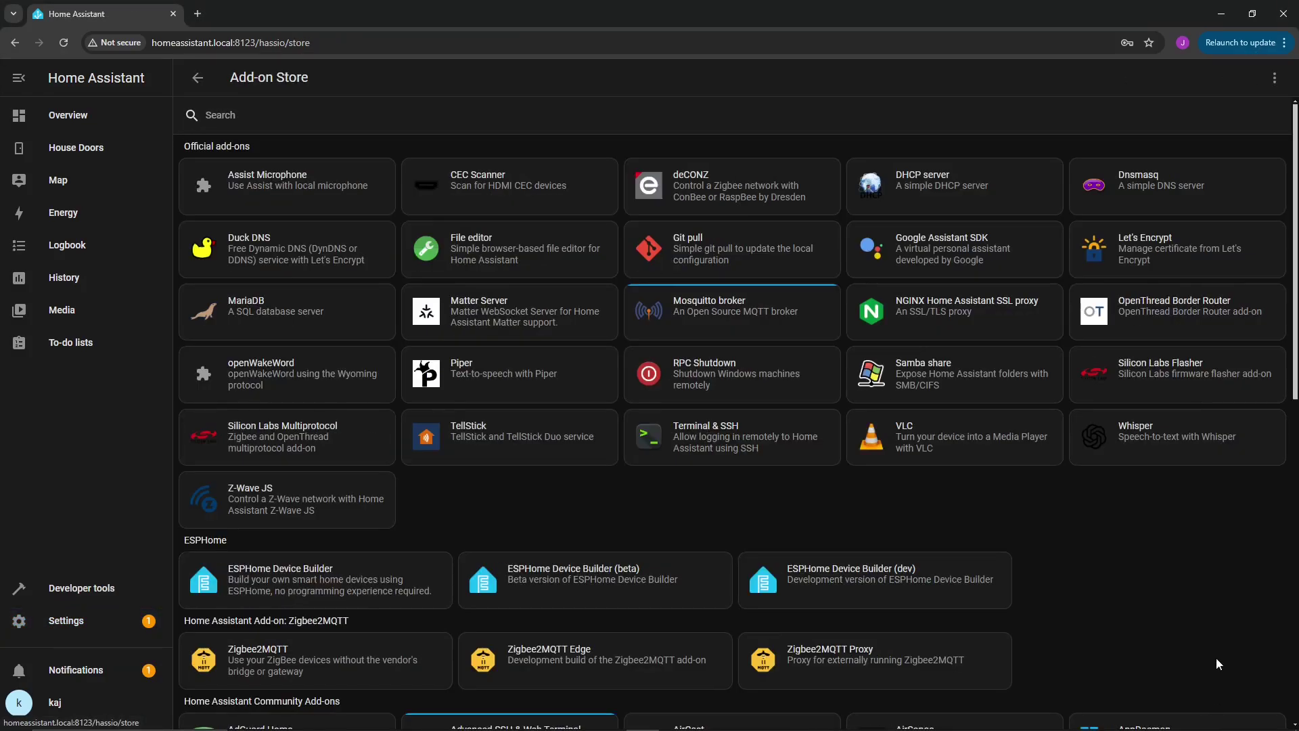
left_click(1275, 79)
left_click(1231, 154)
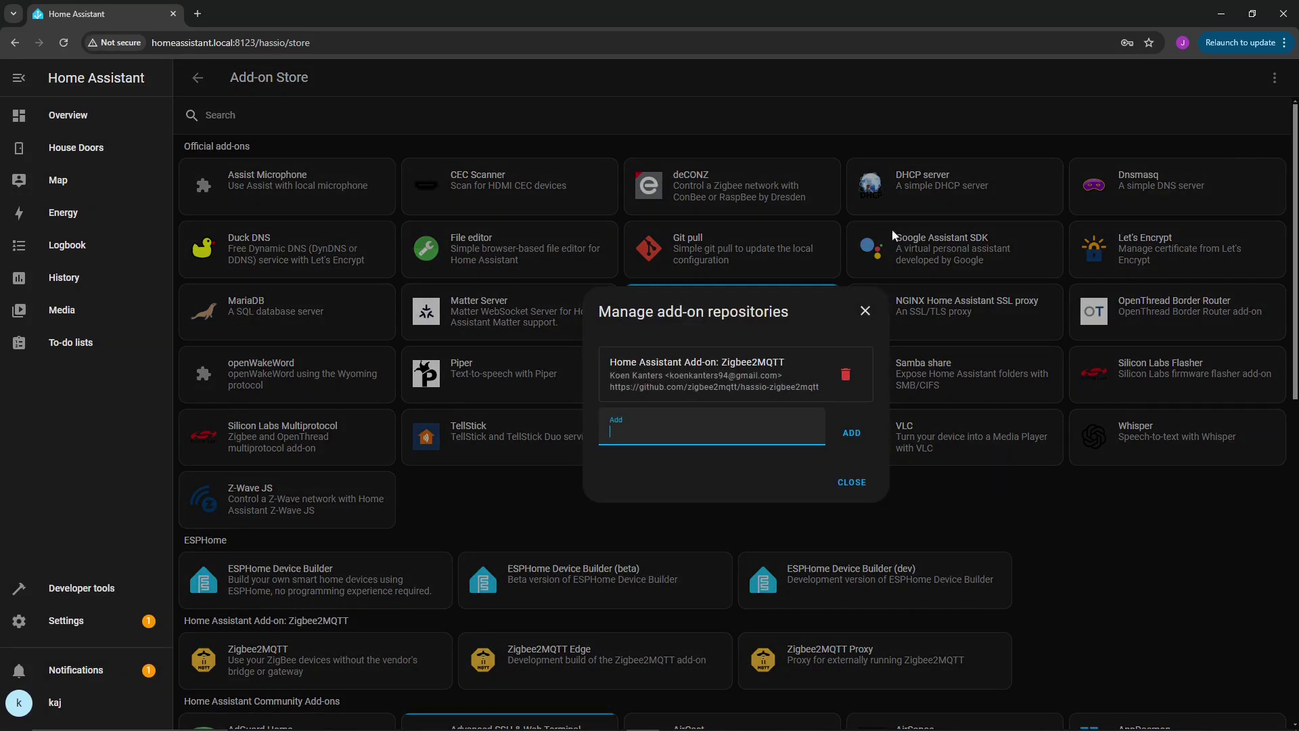
left_click(676, 386)
left_click(845, 483)
scroll(388, 549, "down", 2)
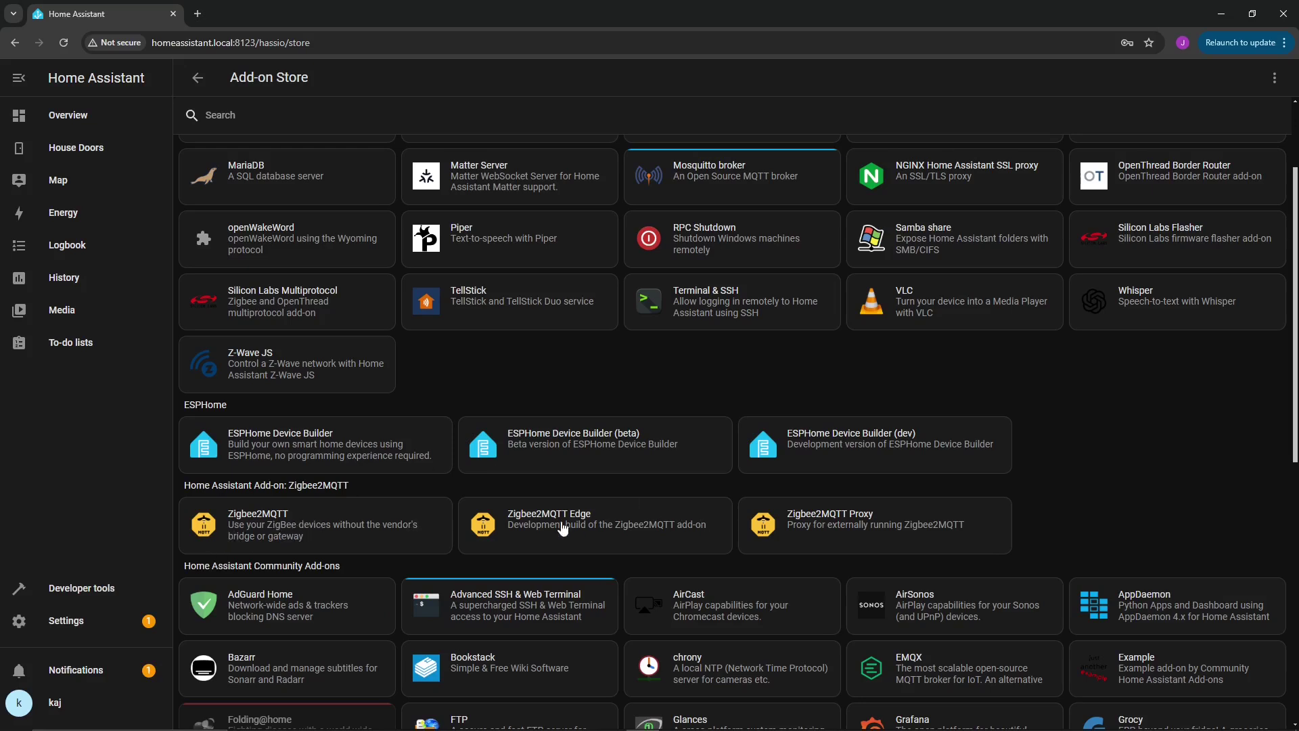
Step: Enable the Watchdog and Show in sidebar toggles on the Zigbee2MQTT add-on's Info page
left_click(294, 533)
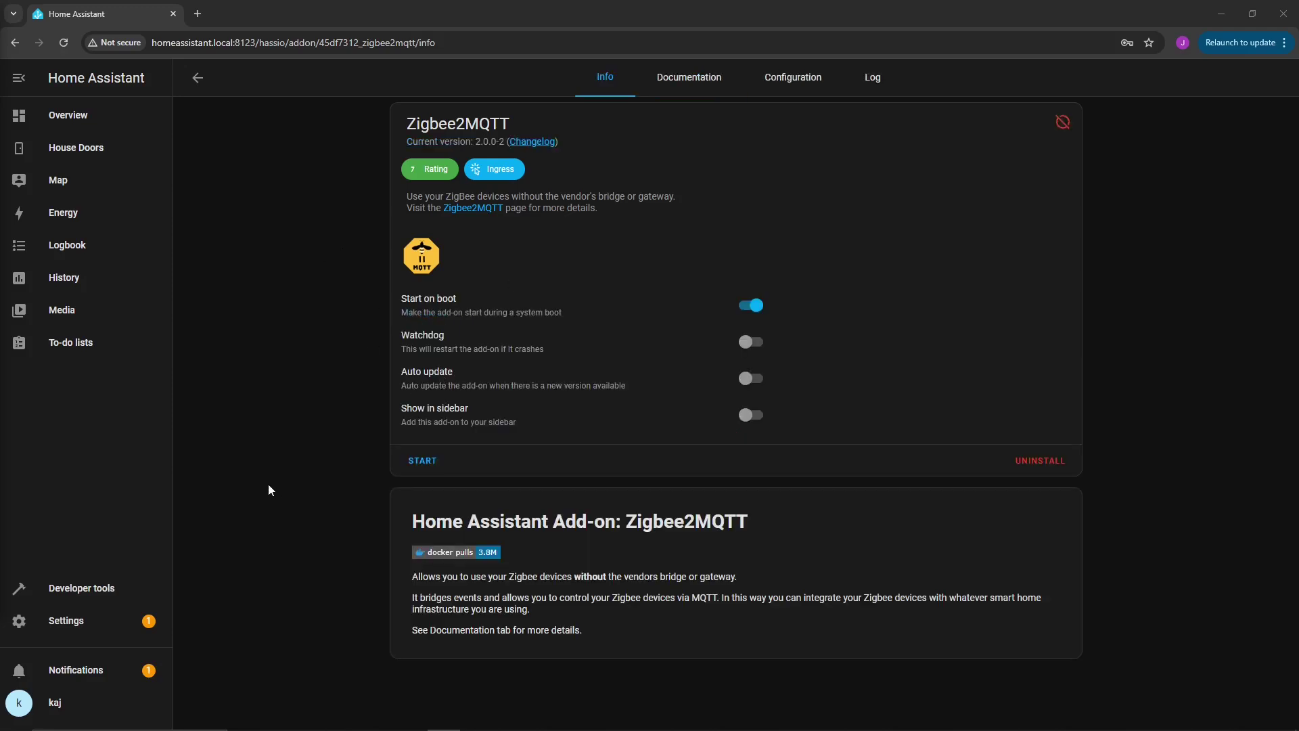
left_click(750, 342)
left_click(750, 415)
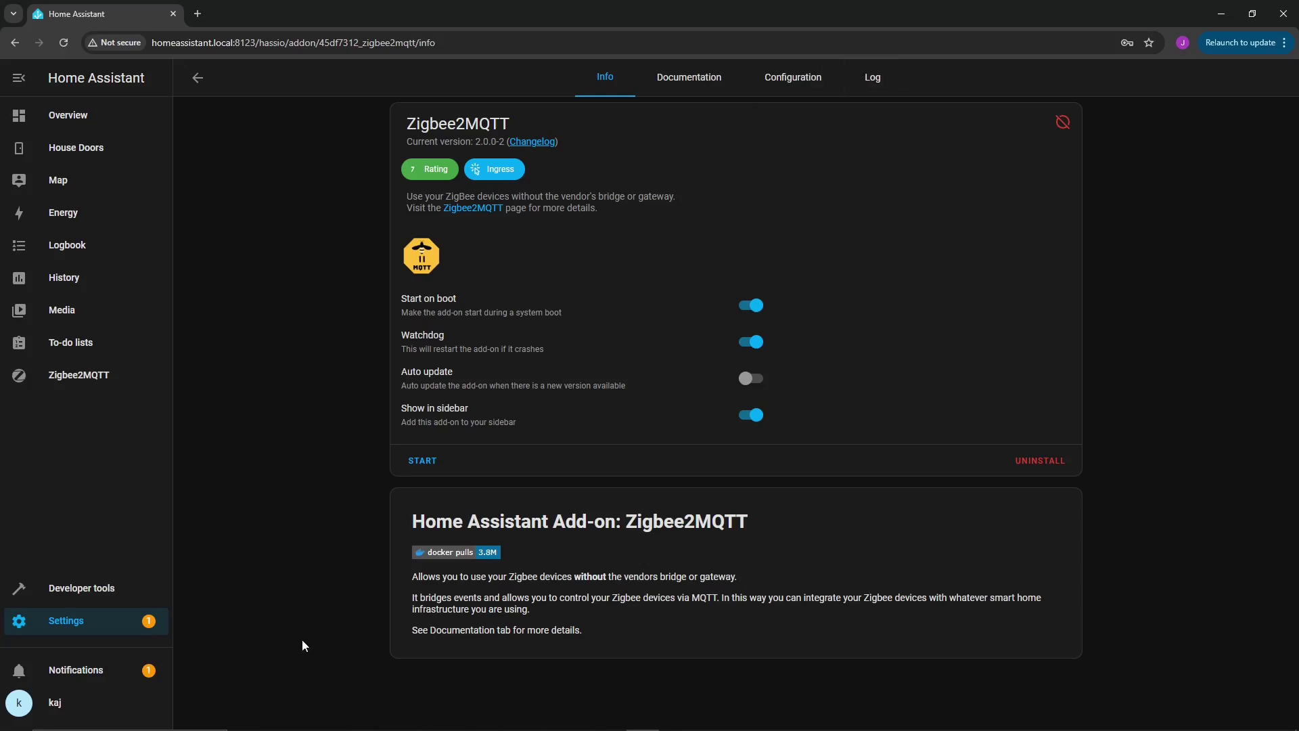
Step: Bring up the full hardware device list under Settings > System > Hardware
left_click(66, 633)
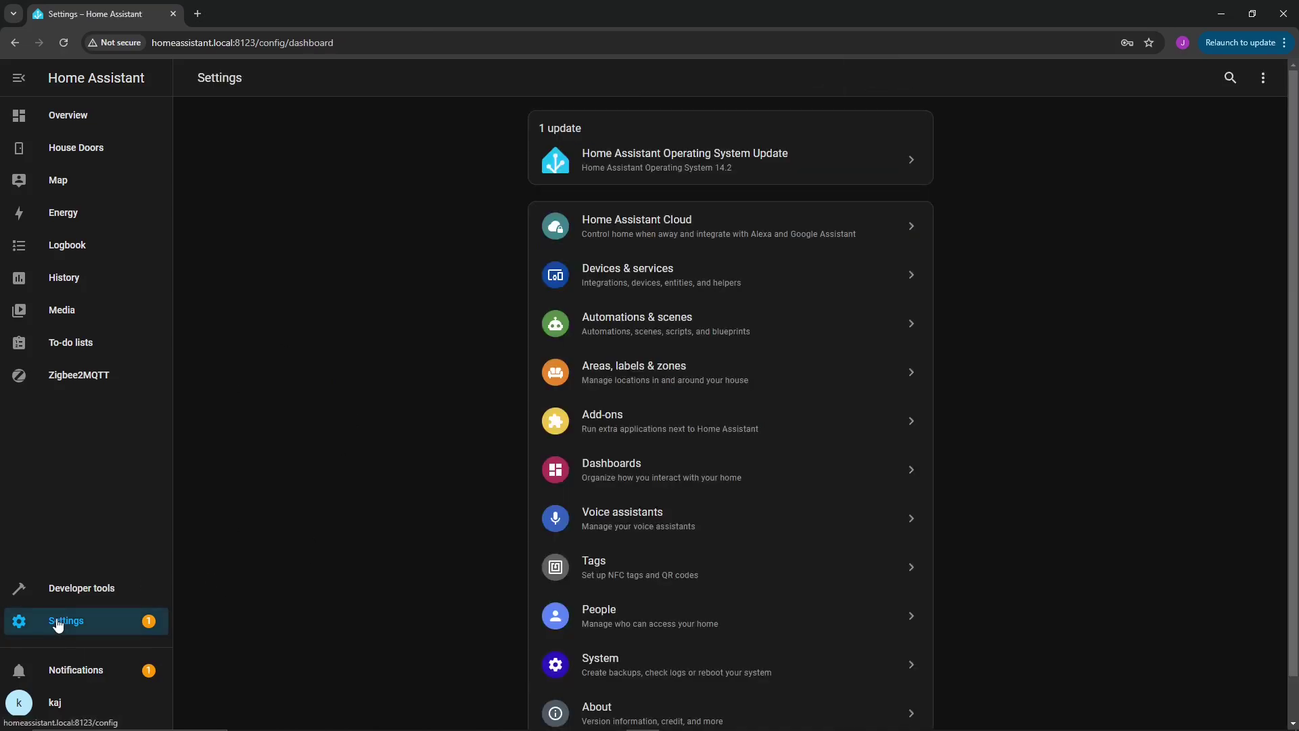
scroll(392, 580, "down", 1)
left_click(606, 626)
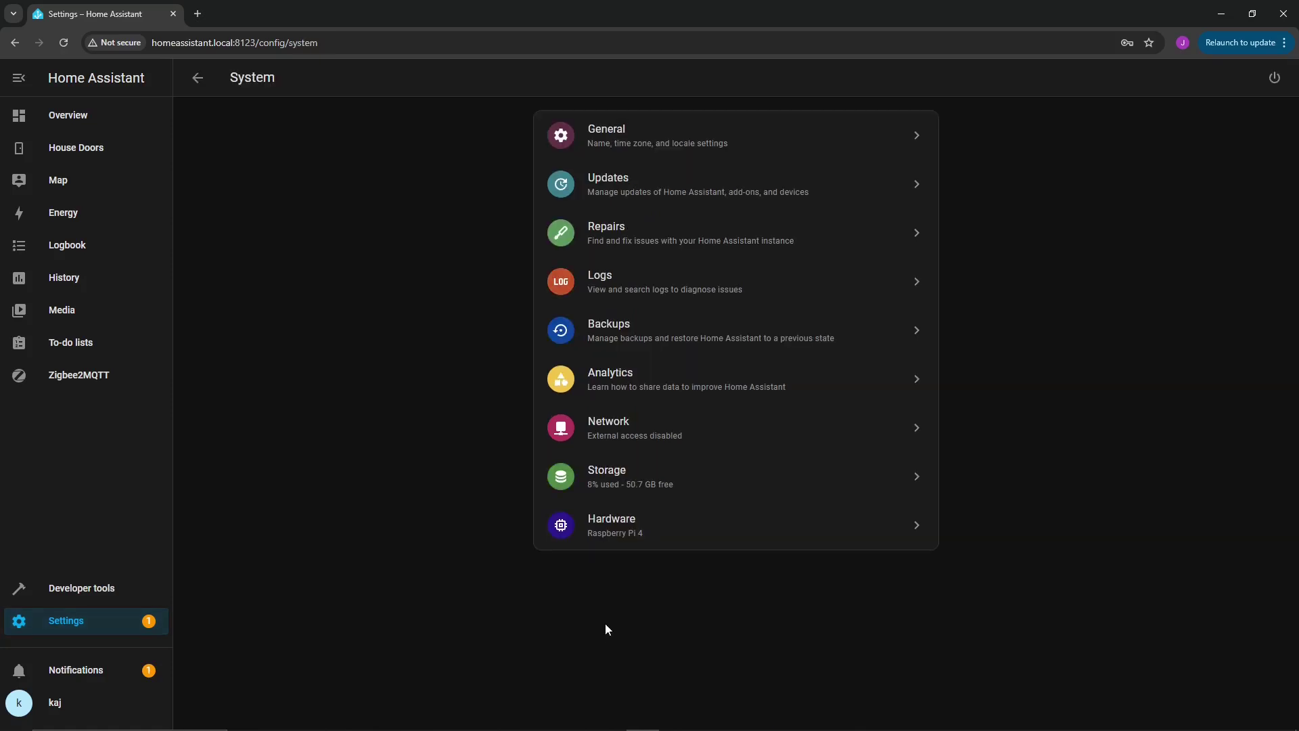
left_click(668, 537)
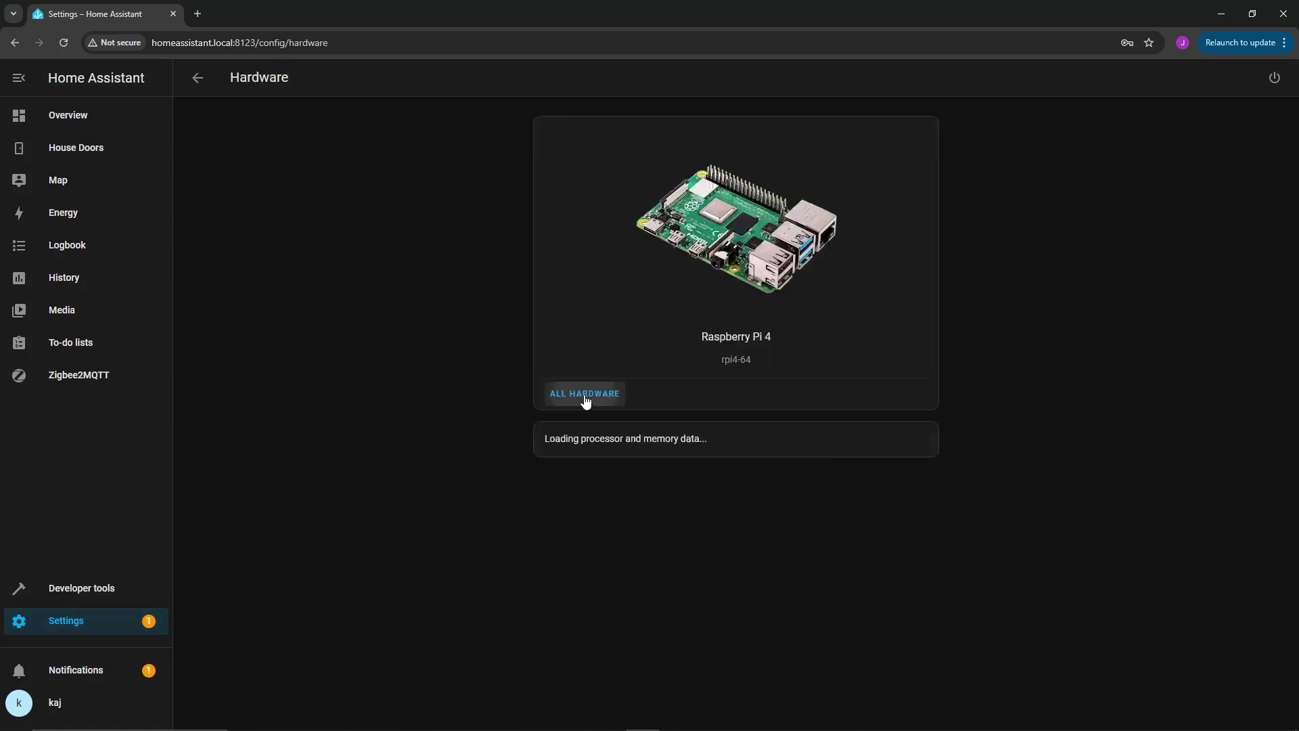
left_click(583, 396)
Step: Search 'tty', expand ttyUSB0, copy the Sonoff dongle's serial by-id path, and close the list
left_click(588, 133)
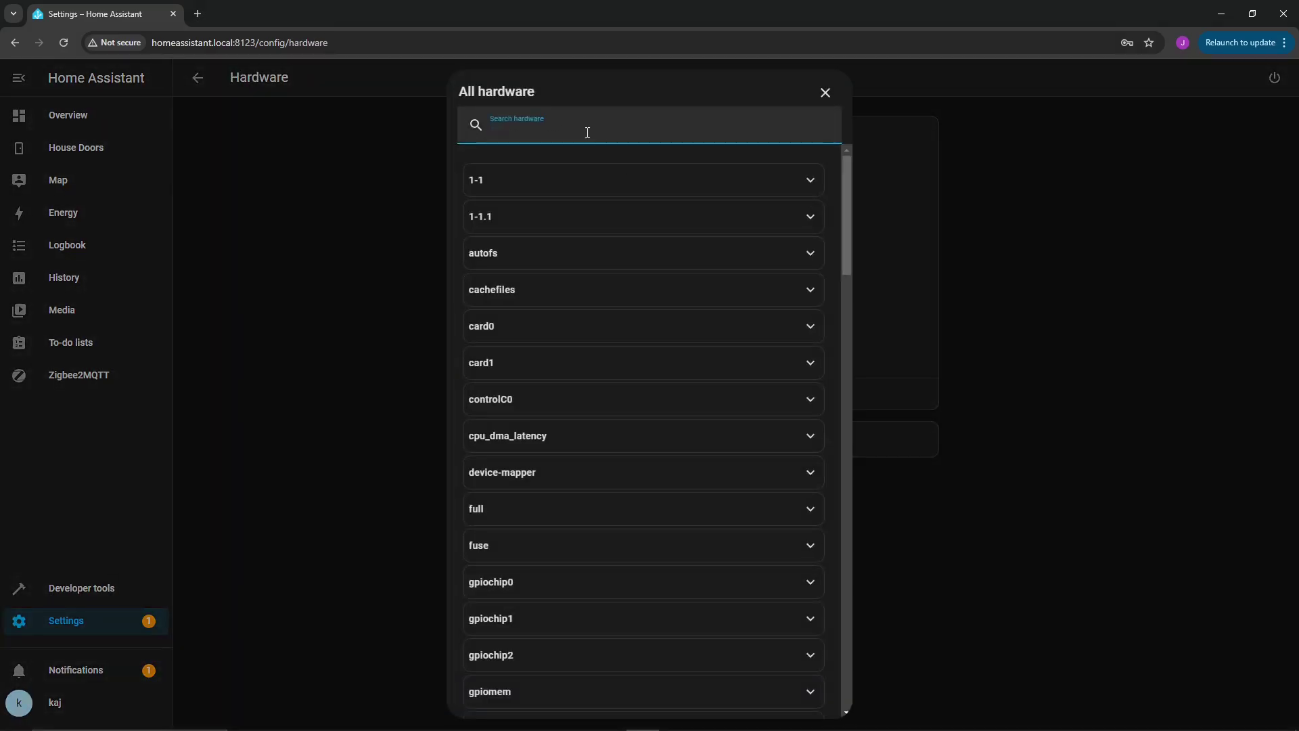
type("tty")
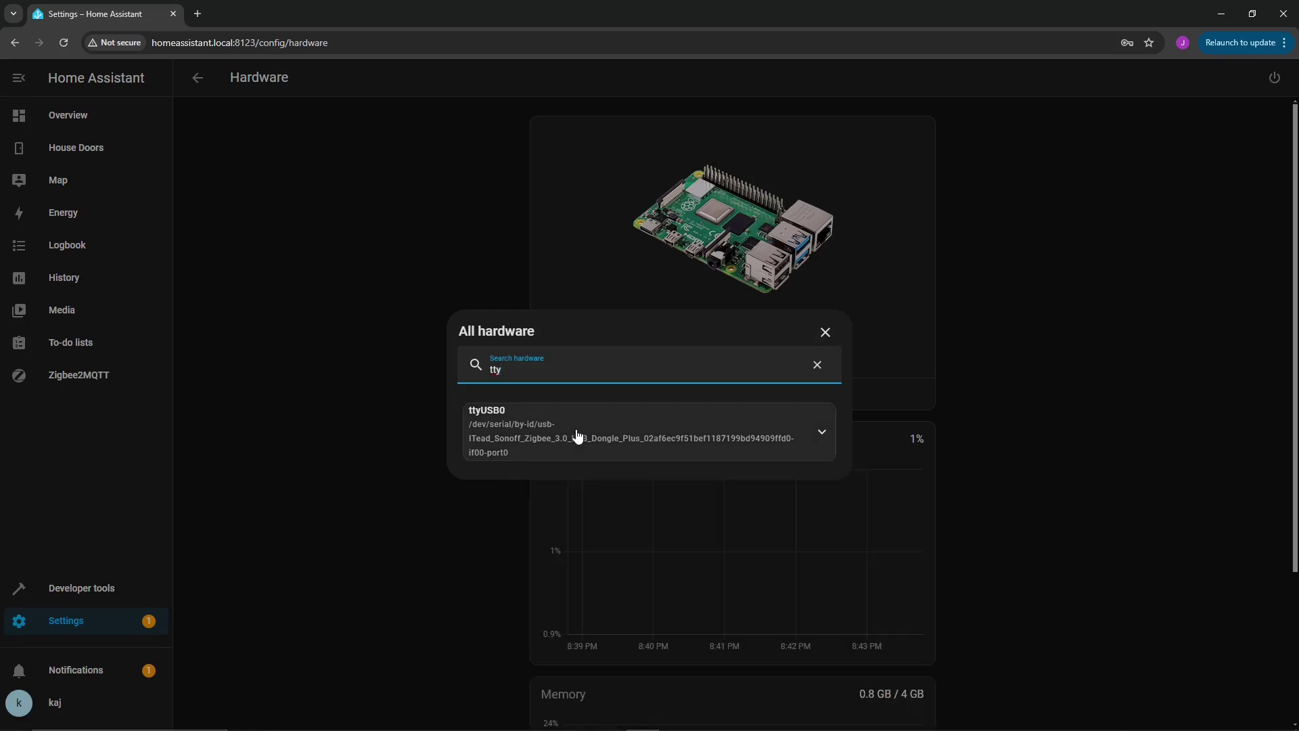
left_click(578, 434)
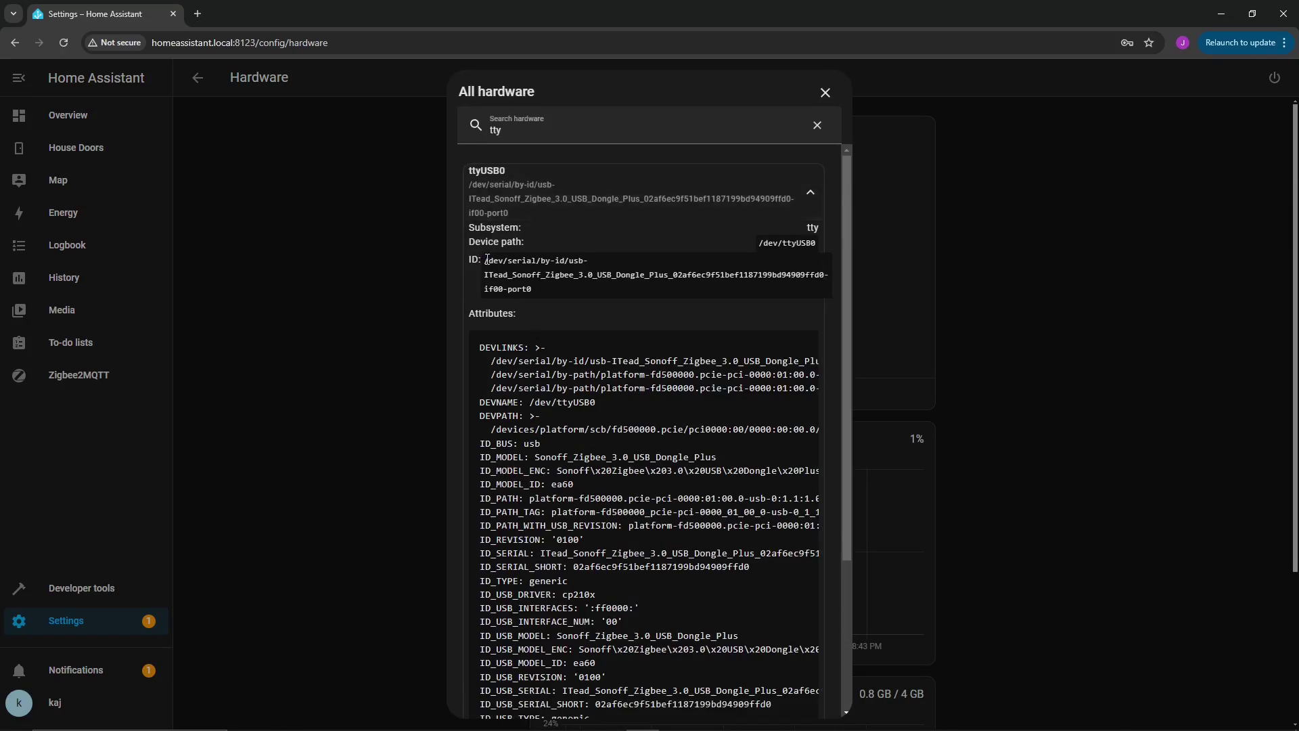
left_click_drag(486, 259, 546, 286)
key("ctrl+c")
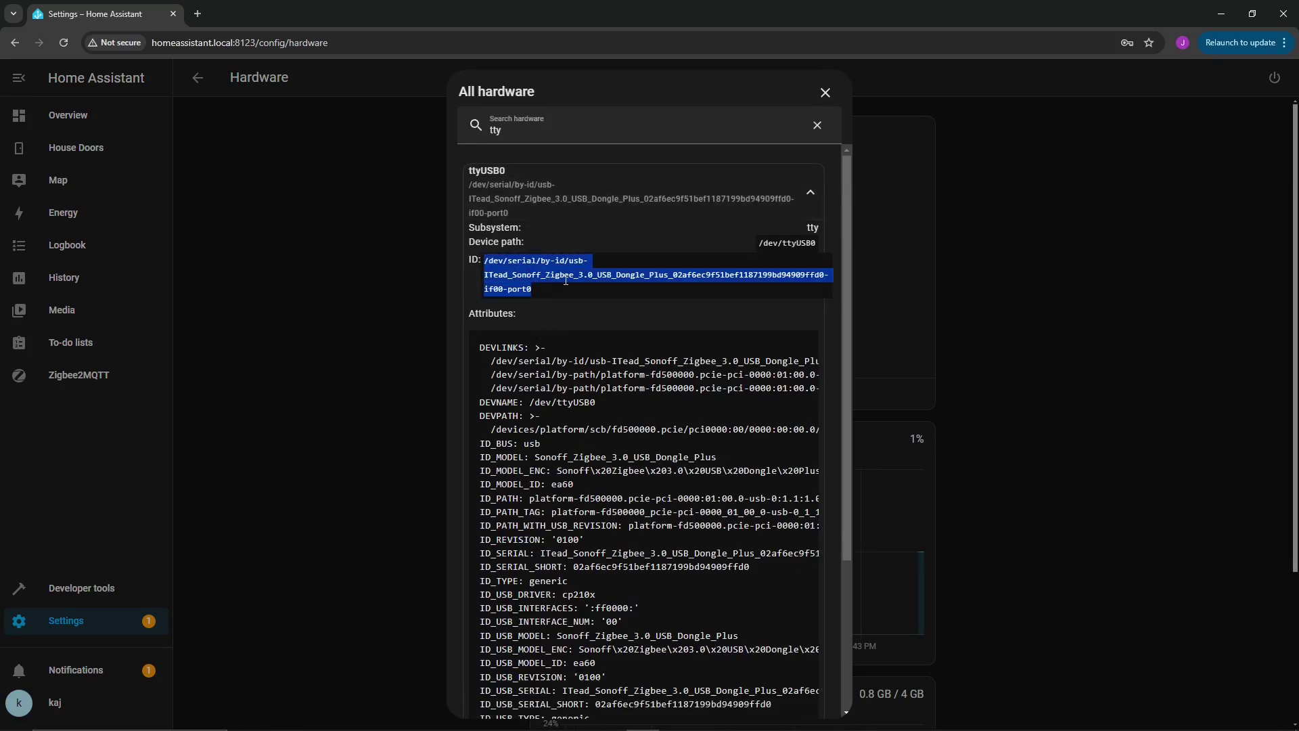
left_click(376, 423)
Step: Open the Zigbee2MQTT add-on's Configuration options from Settings > Add-ons
left_click(66, 621)
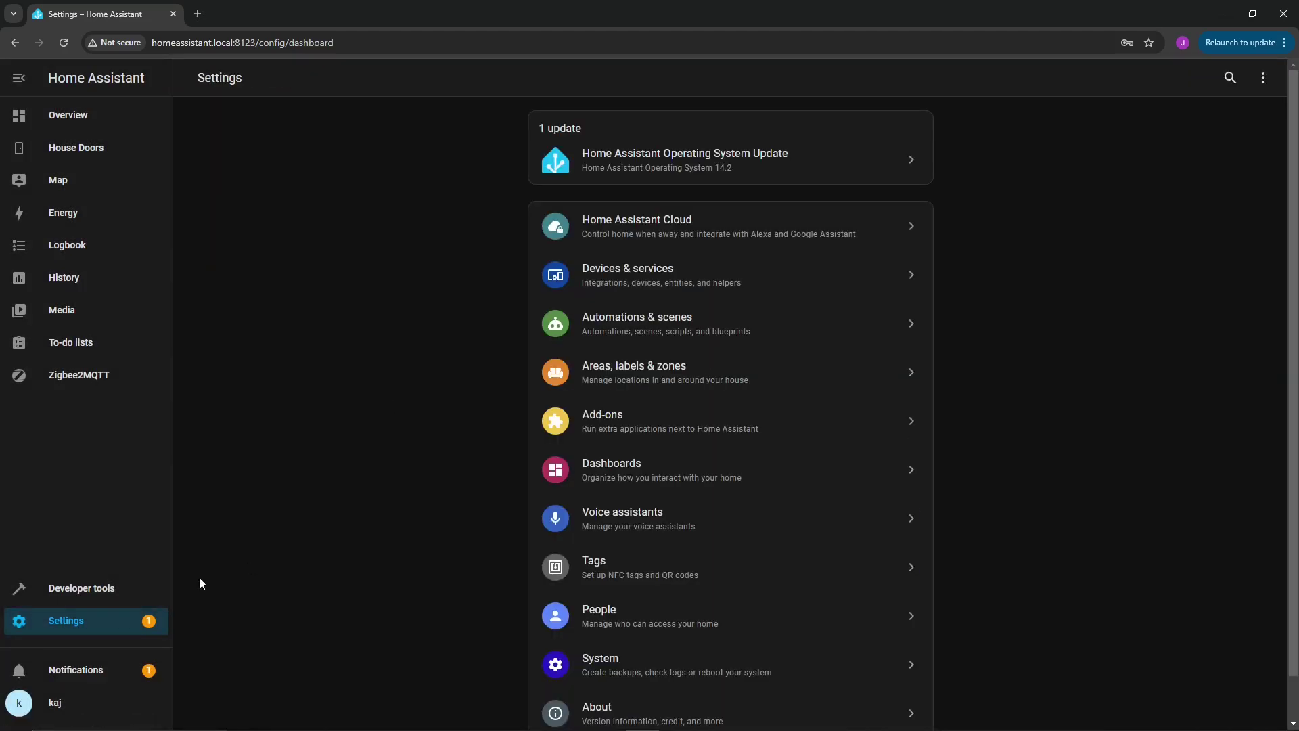
left_click(661, 439)
left_click(842, 160)
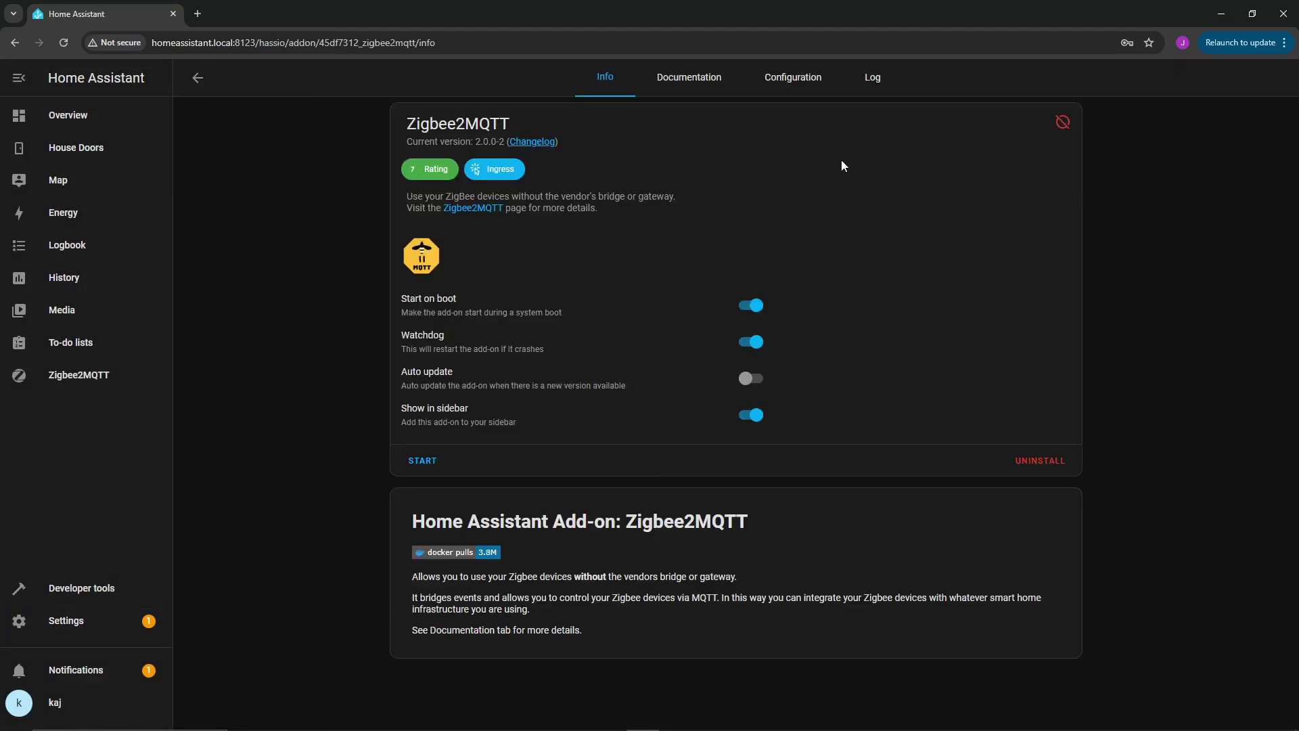
left_click(785, 78)
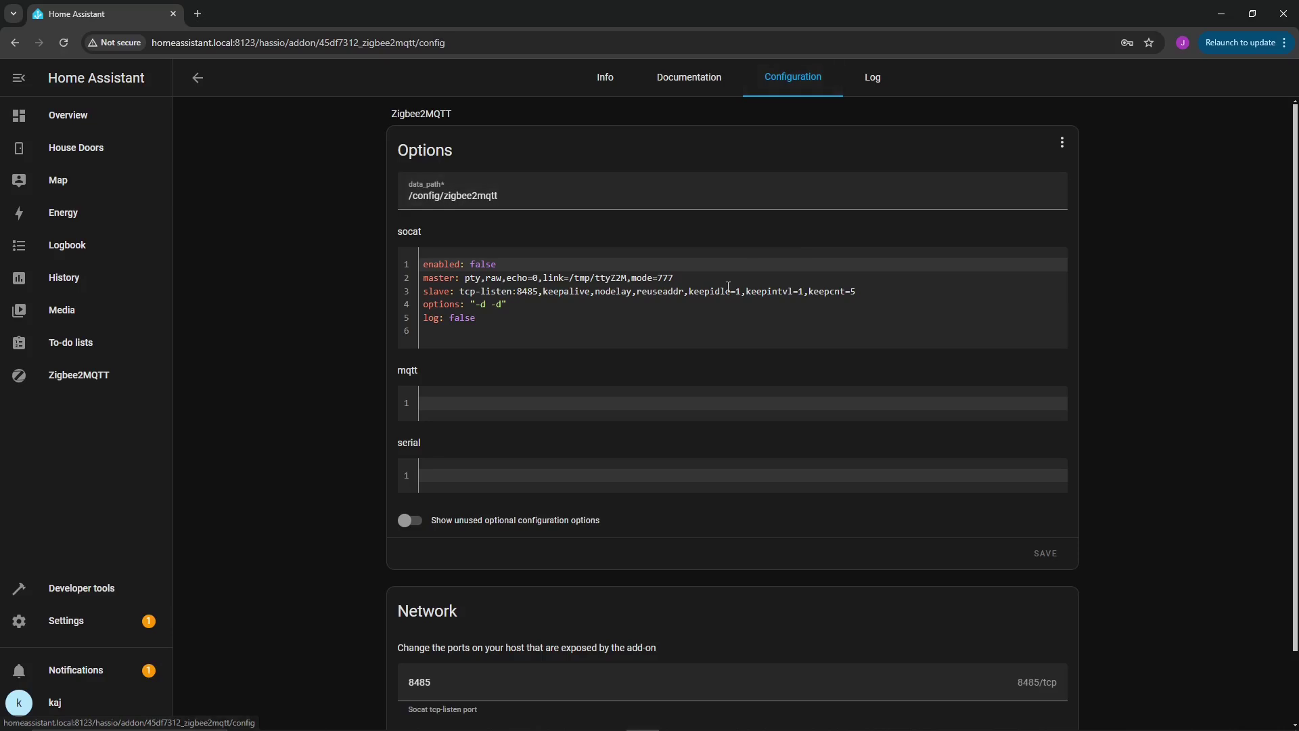
Step: In the mqtt options, enter 'port:' with the pasted serial path and 'adapter: zstack'
left_click(451, 401)
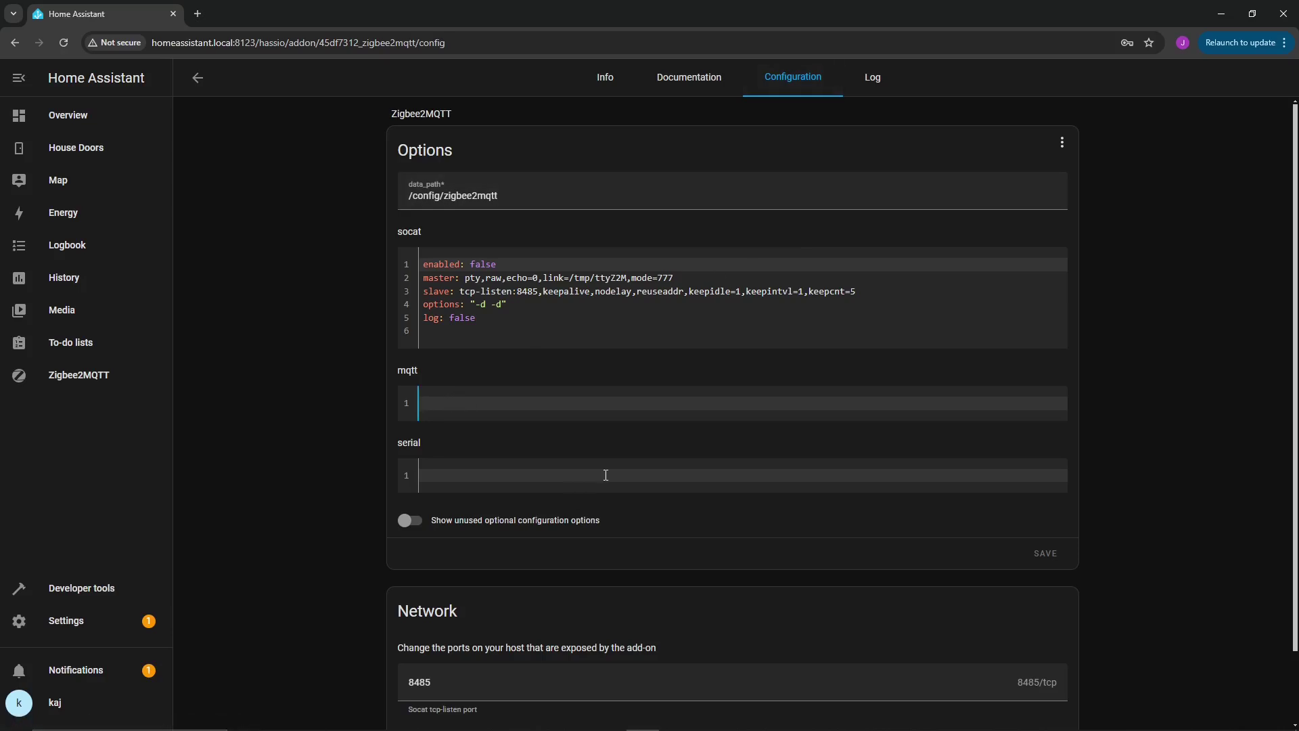
type("port:")
key("ctrl+v")
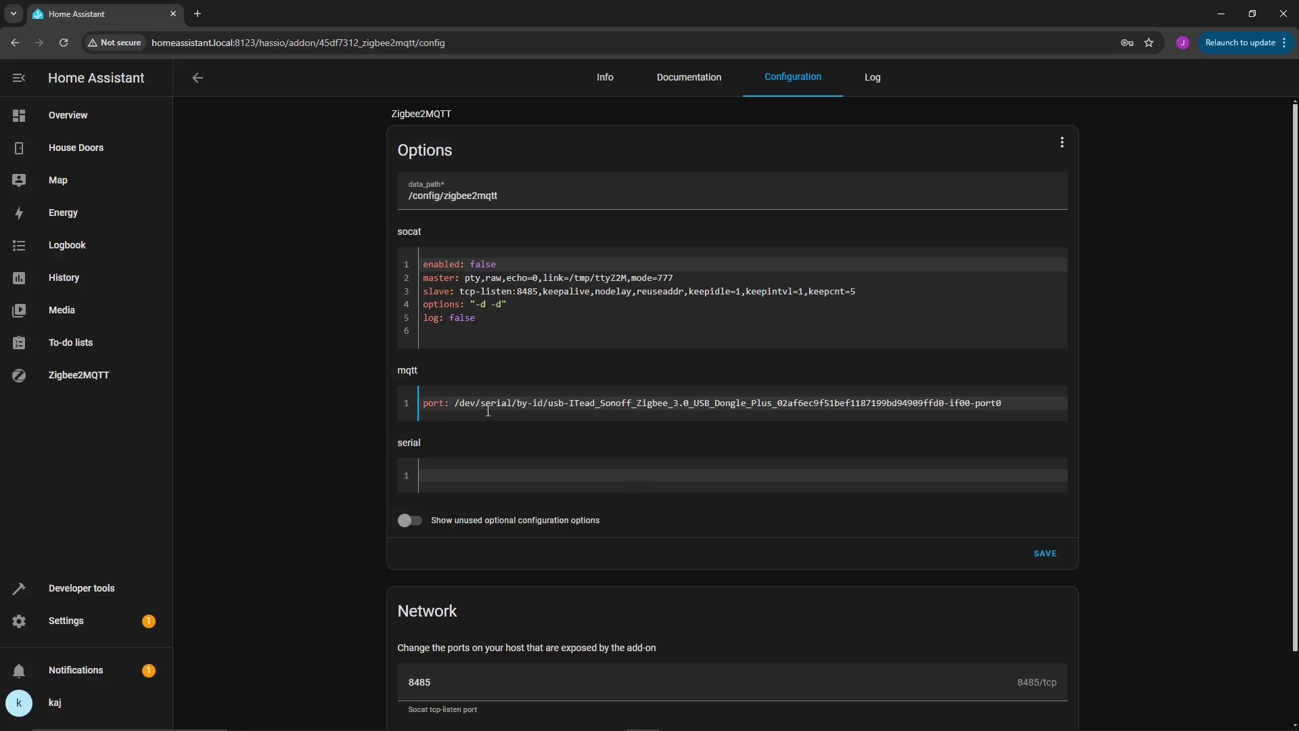
key("Return")
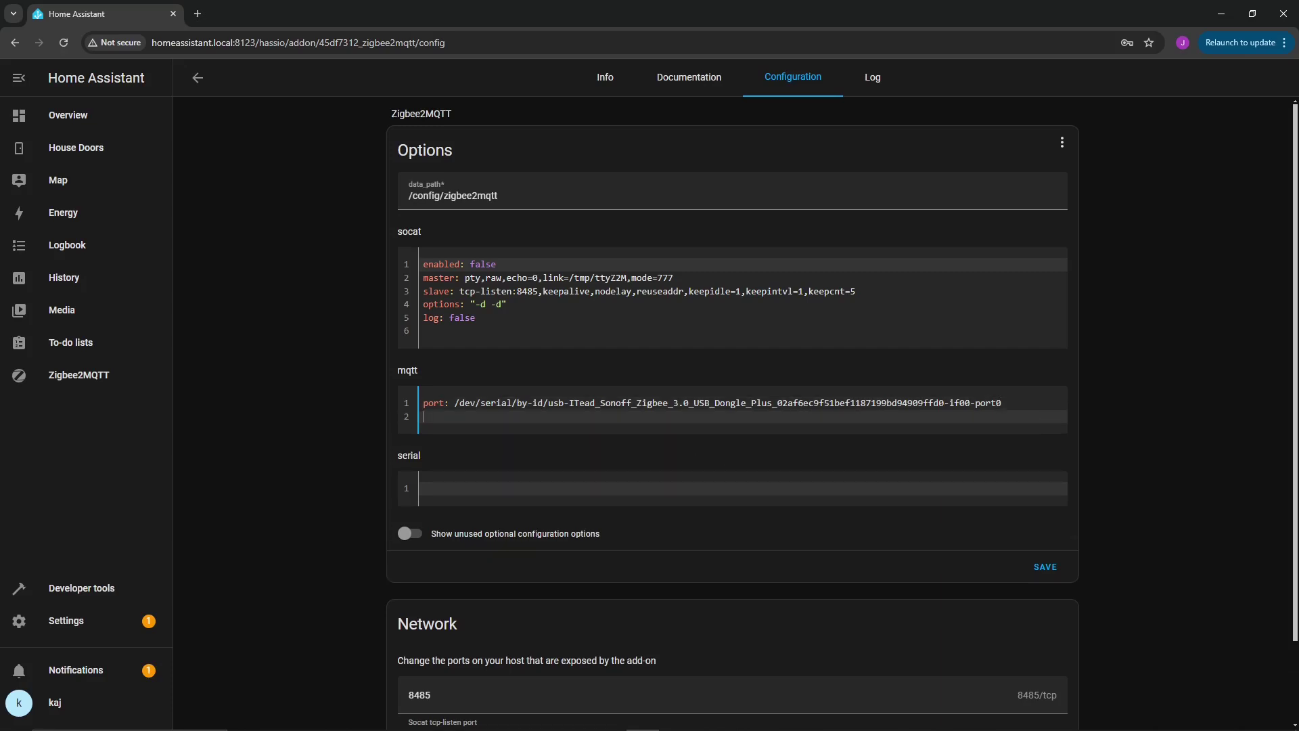
left_click(471, 417)
type("adapter:")
type("zstack")
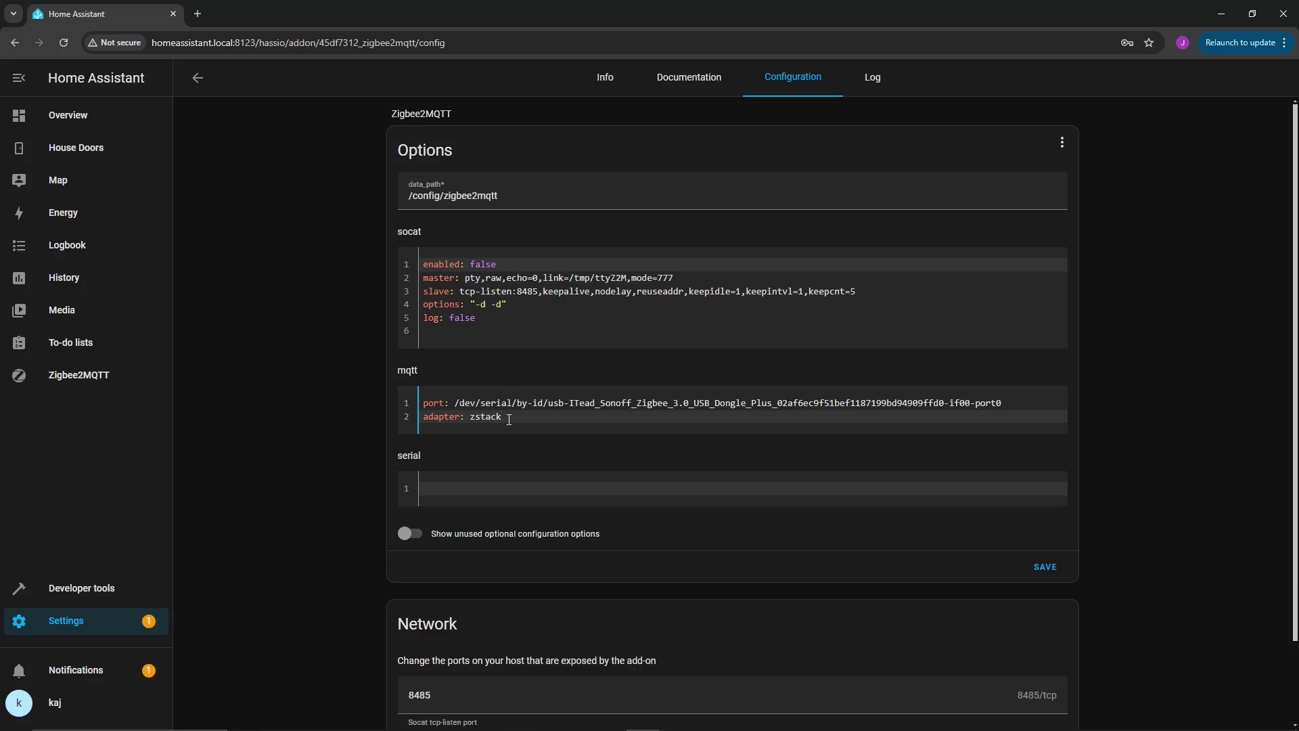
left_click_drag(506, 417, 412, 406)
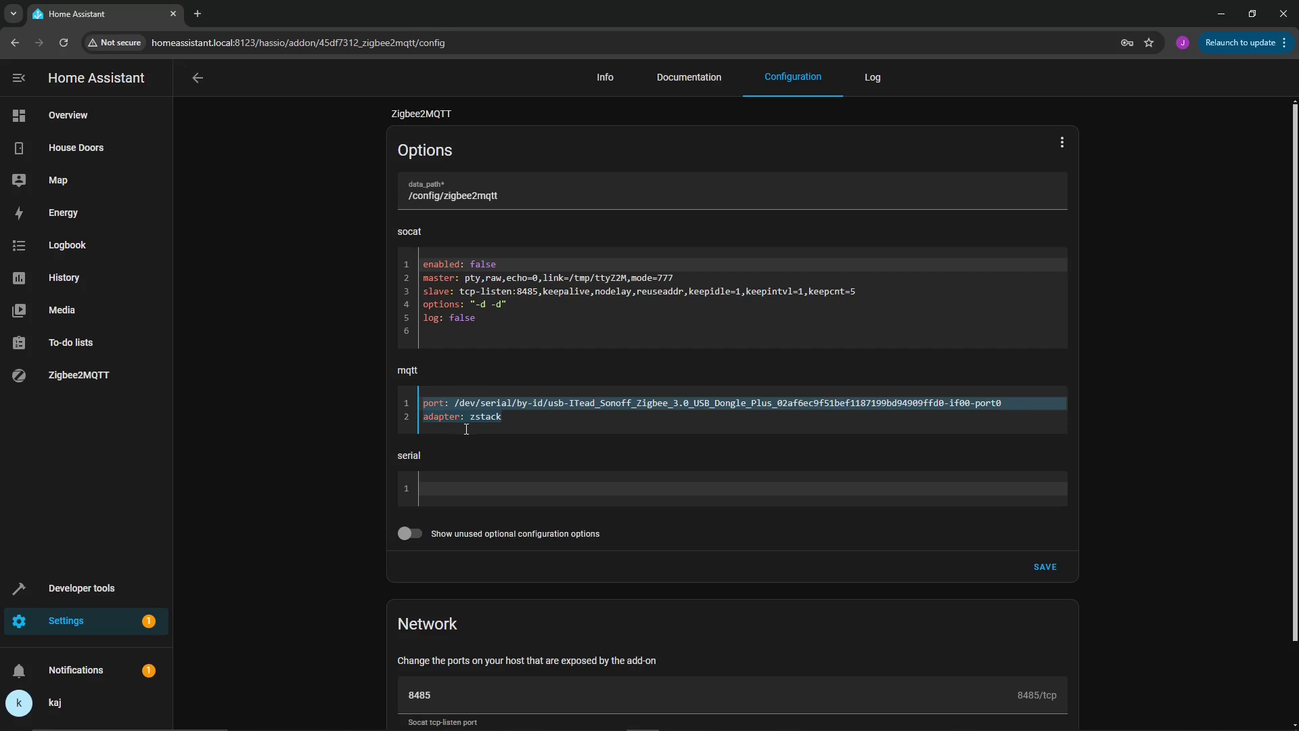
left_click(516, 417)
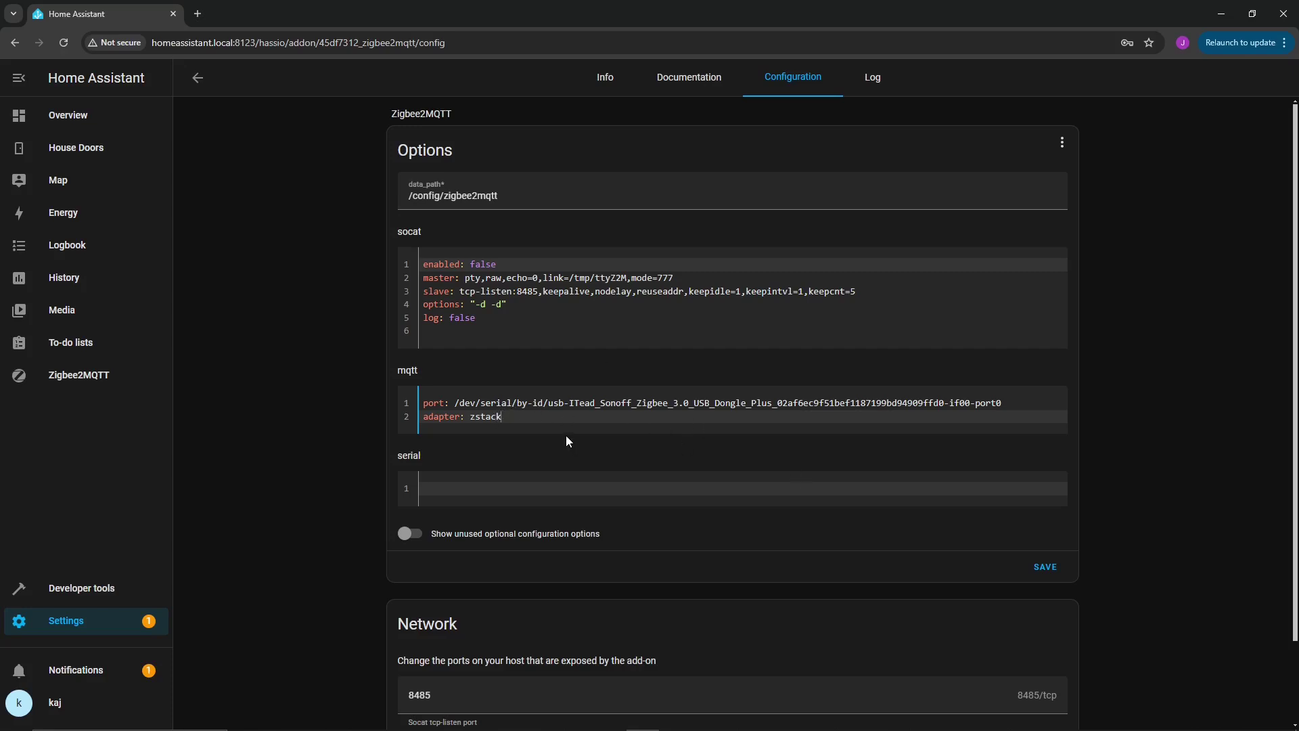
Step: Save the Zigbee2MQTT configuration with the new port and adapter lines
left_click(1044, 569)
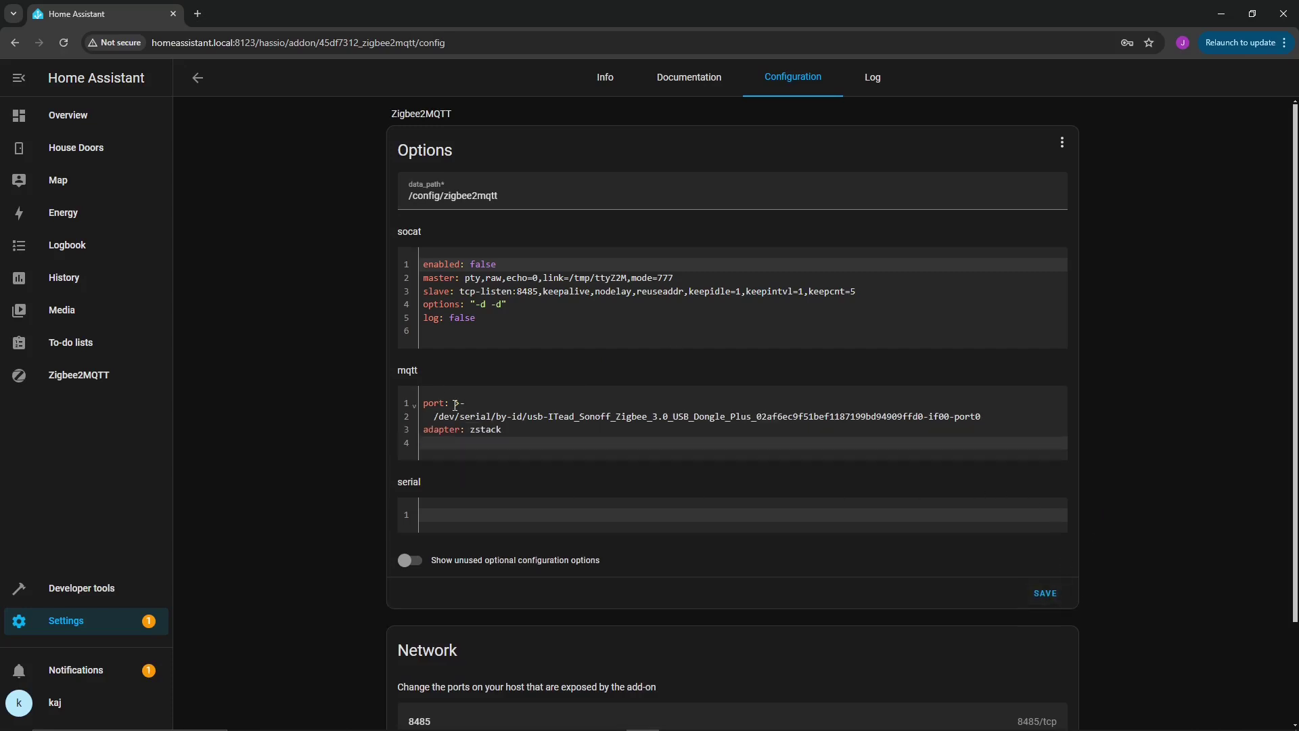
left_click_drag(455, 405, 993, 426)
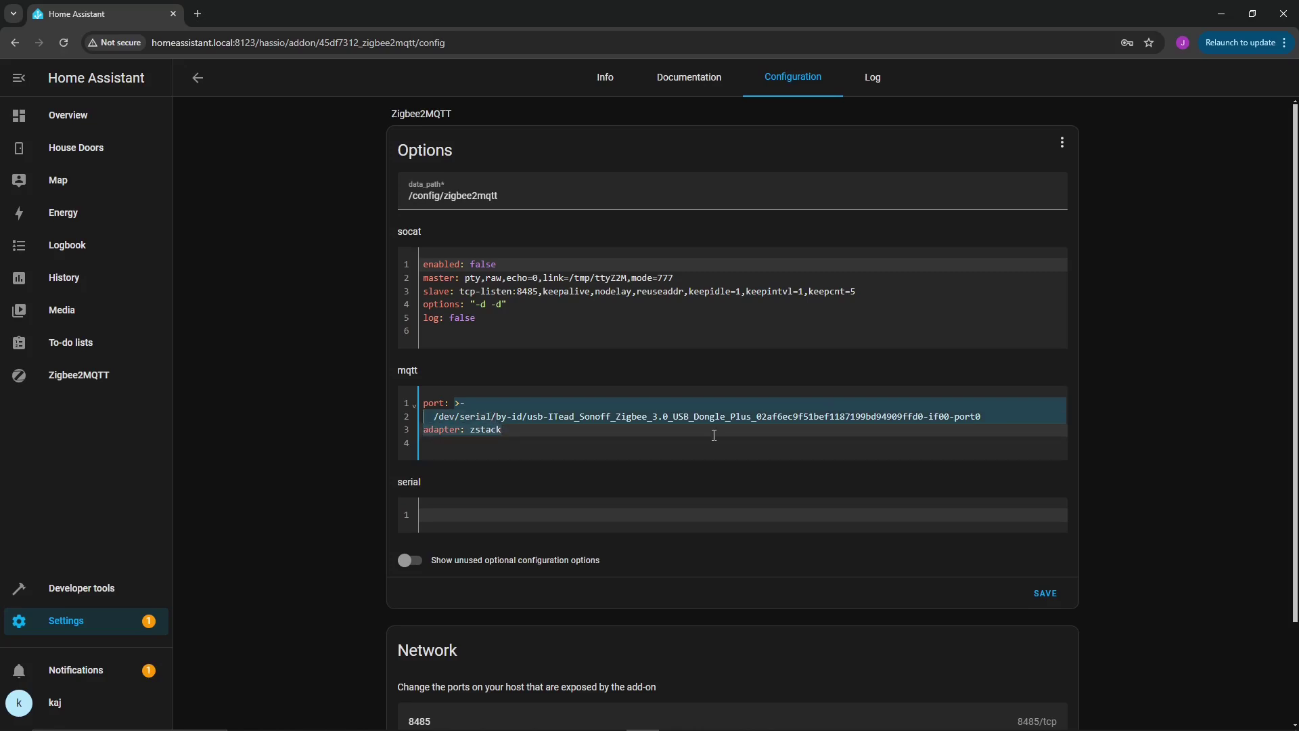
left_click(738, 414)
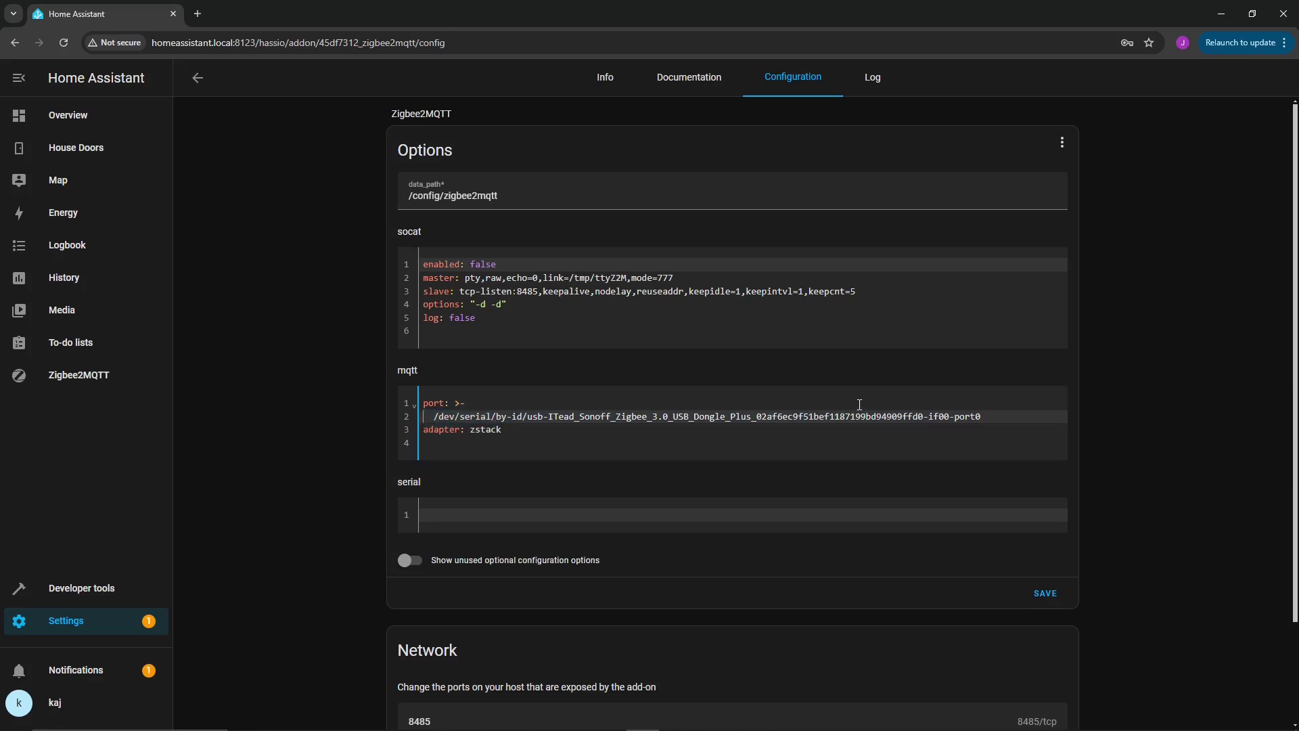
left_click(911, 404)
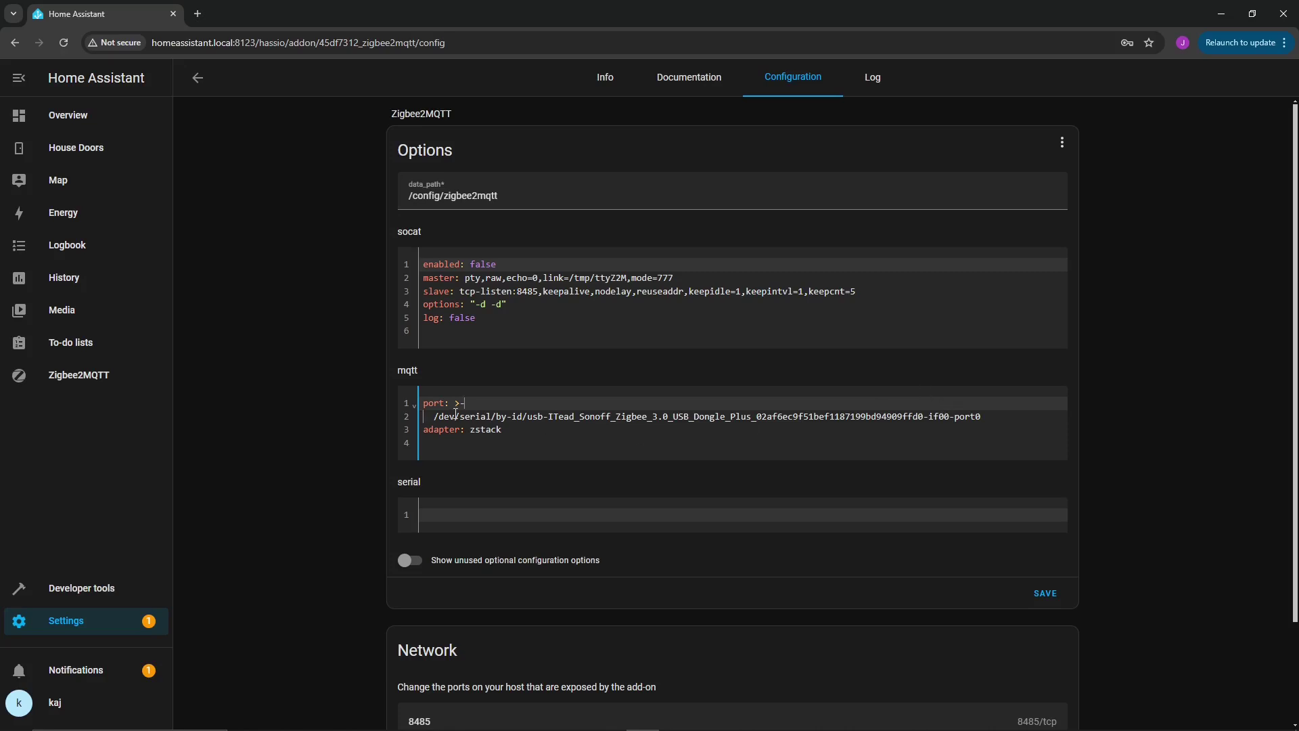
Step: Start the Zigbee2MQTT add-on from its Info tab and check its log
left_click(615, 78)
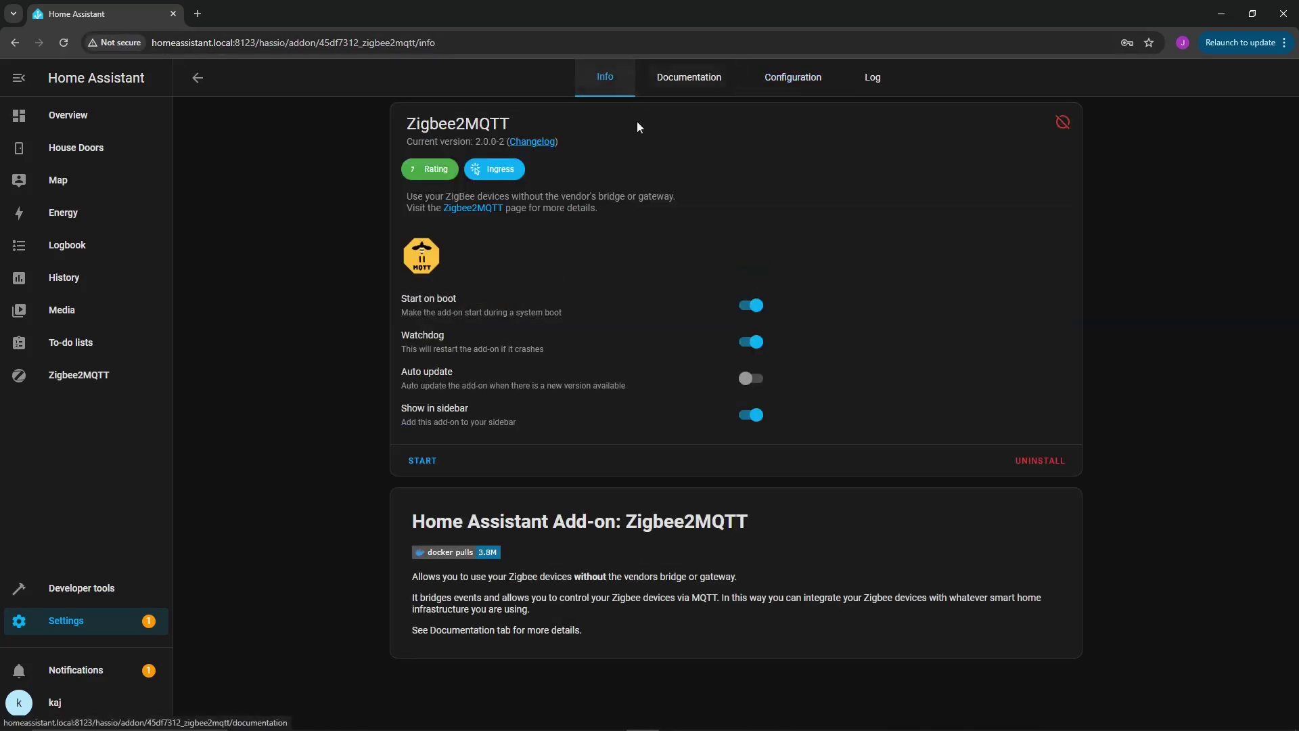
left_click(422, 459)
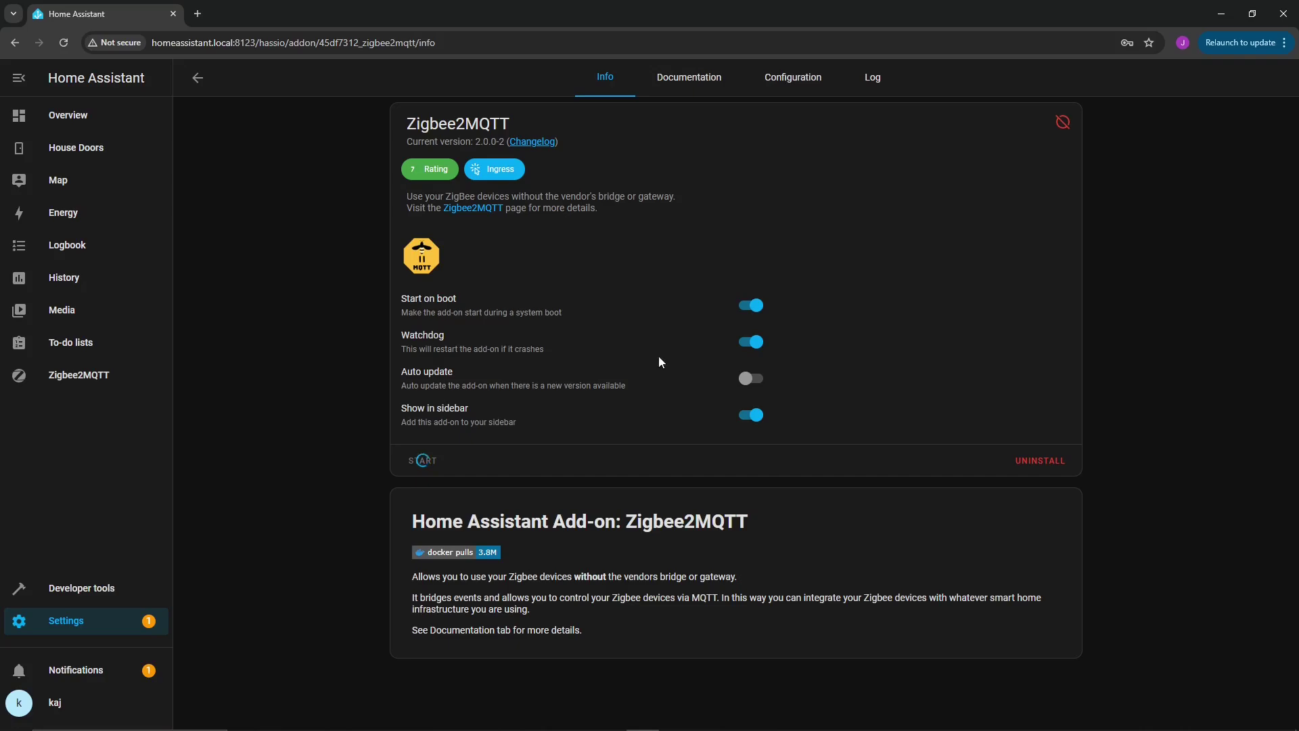
left_click(872, 77)
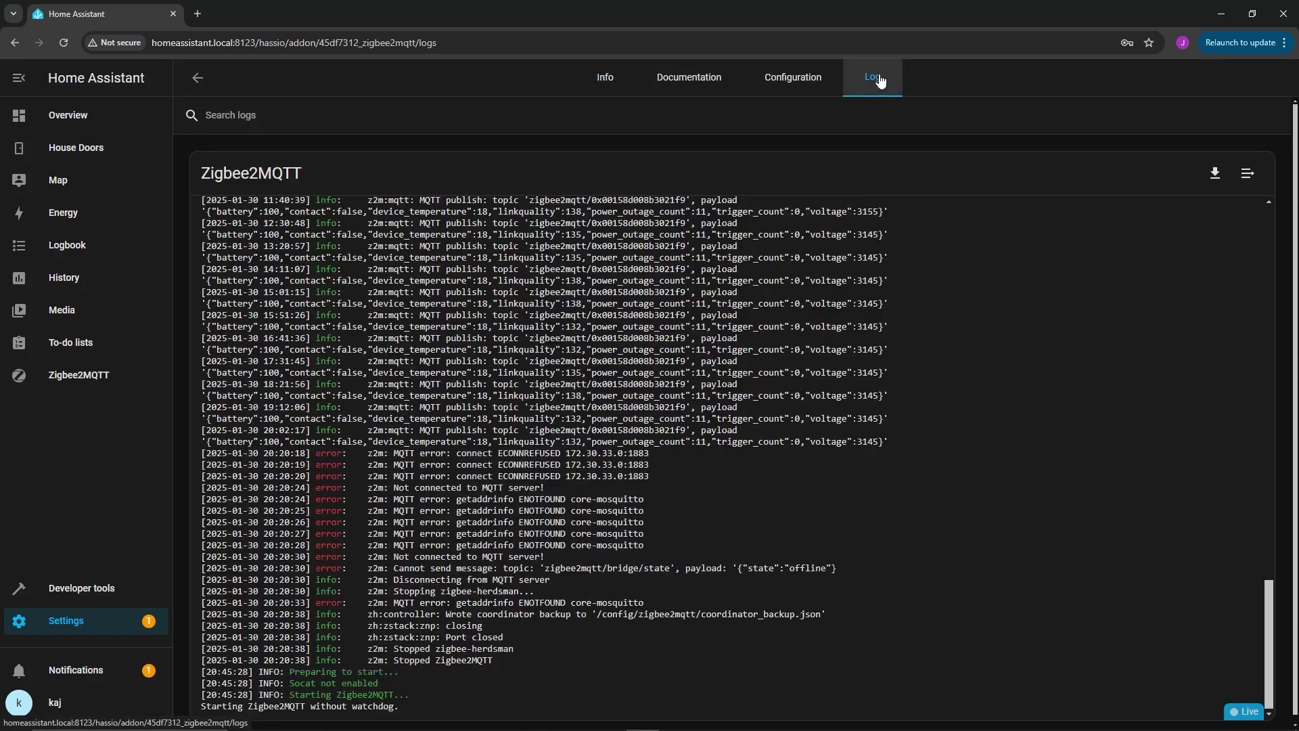
Step: Review the Configuration's serial port and zstack adapter settings and the empty mqtt options
left_click(793, 77)
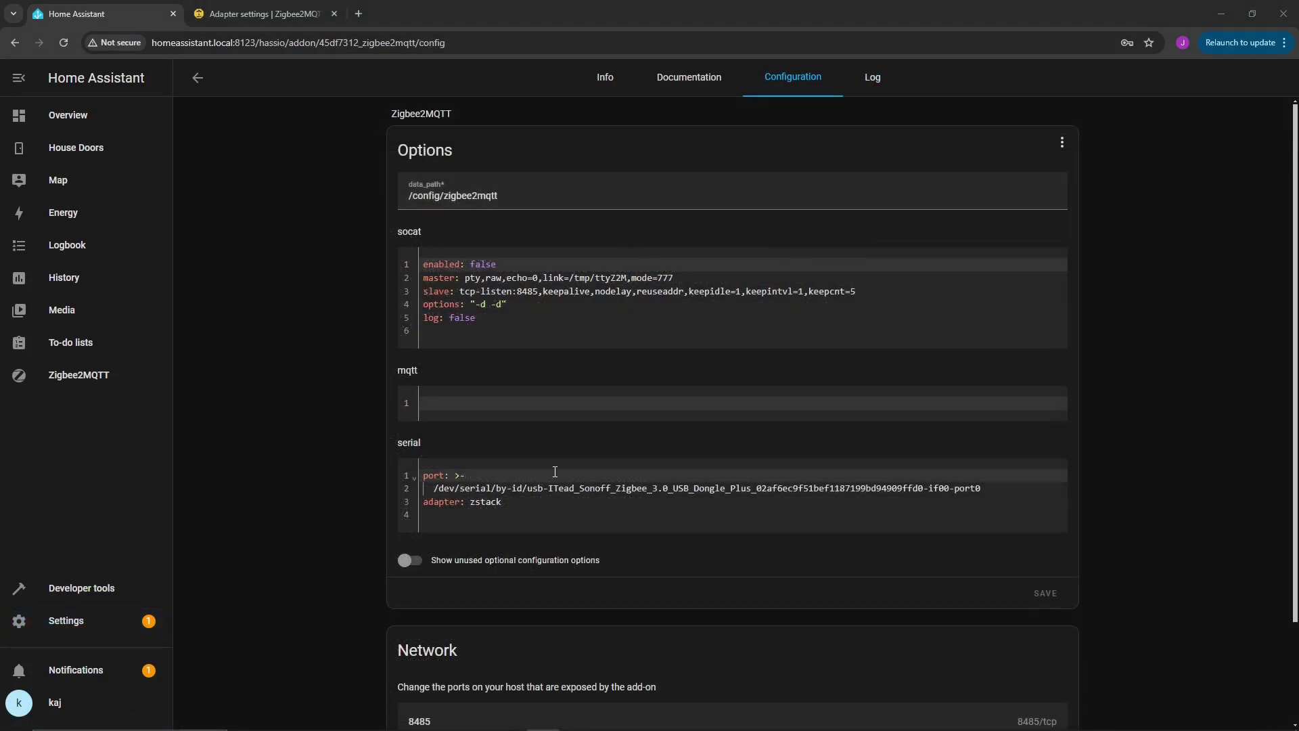
left_click_drag(509, 505, 481, 435)
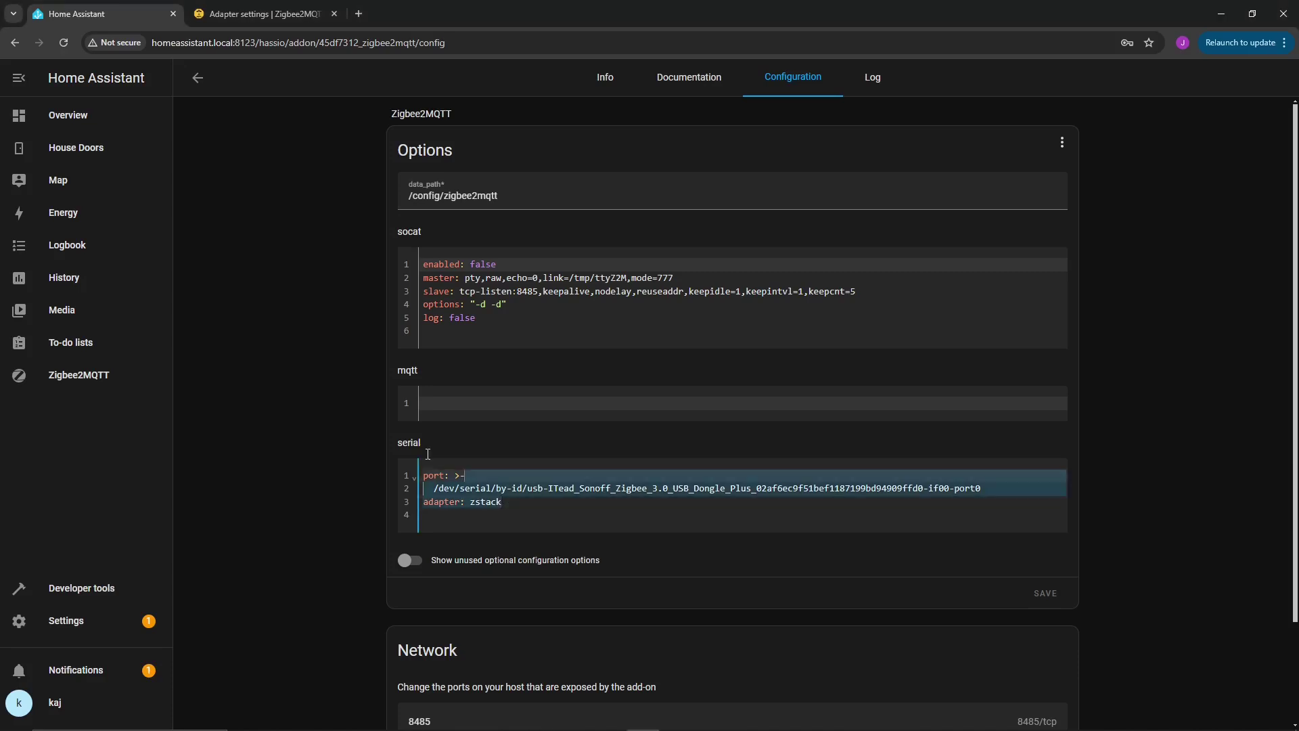
left_click(488, 504)
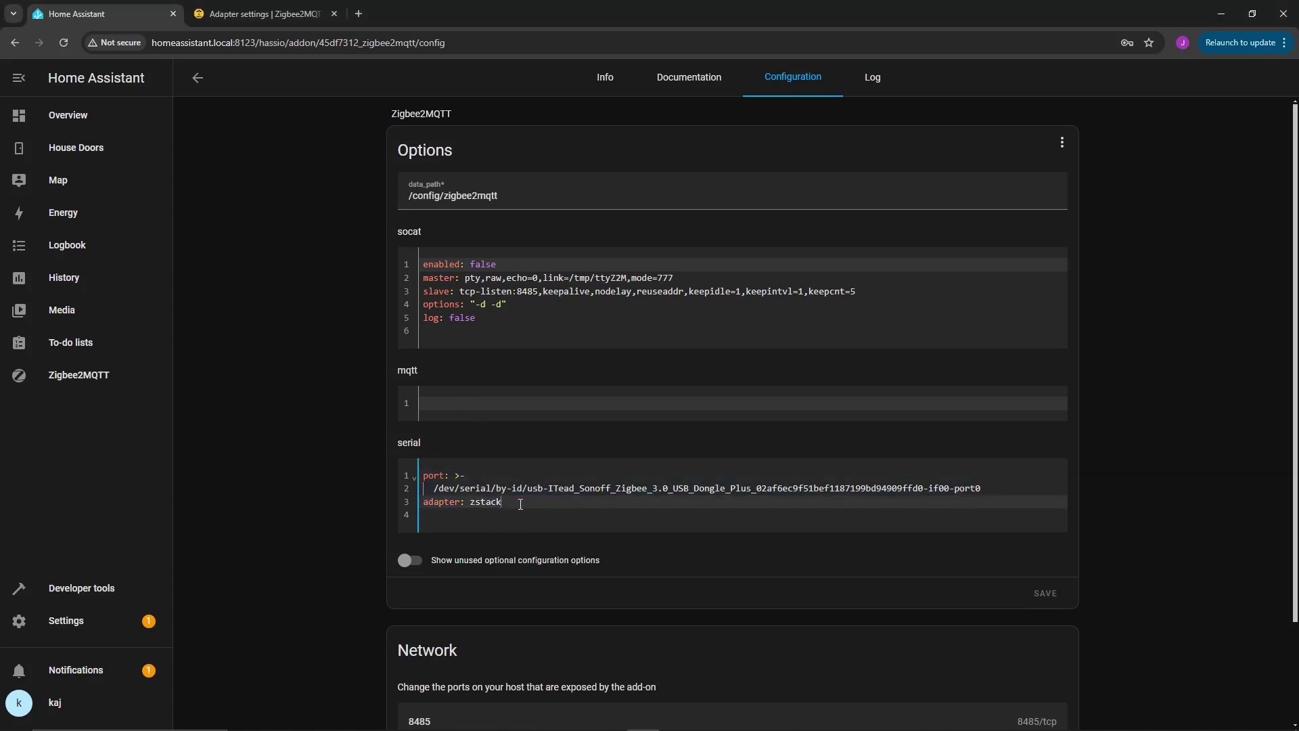
left_click_drag(521, 504, 426, 383)
left_click(427, 384)
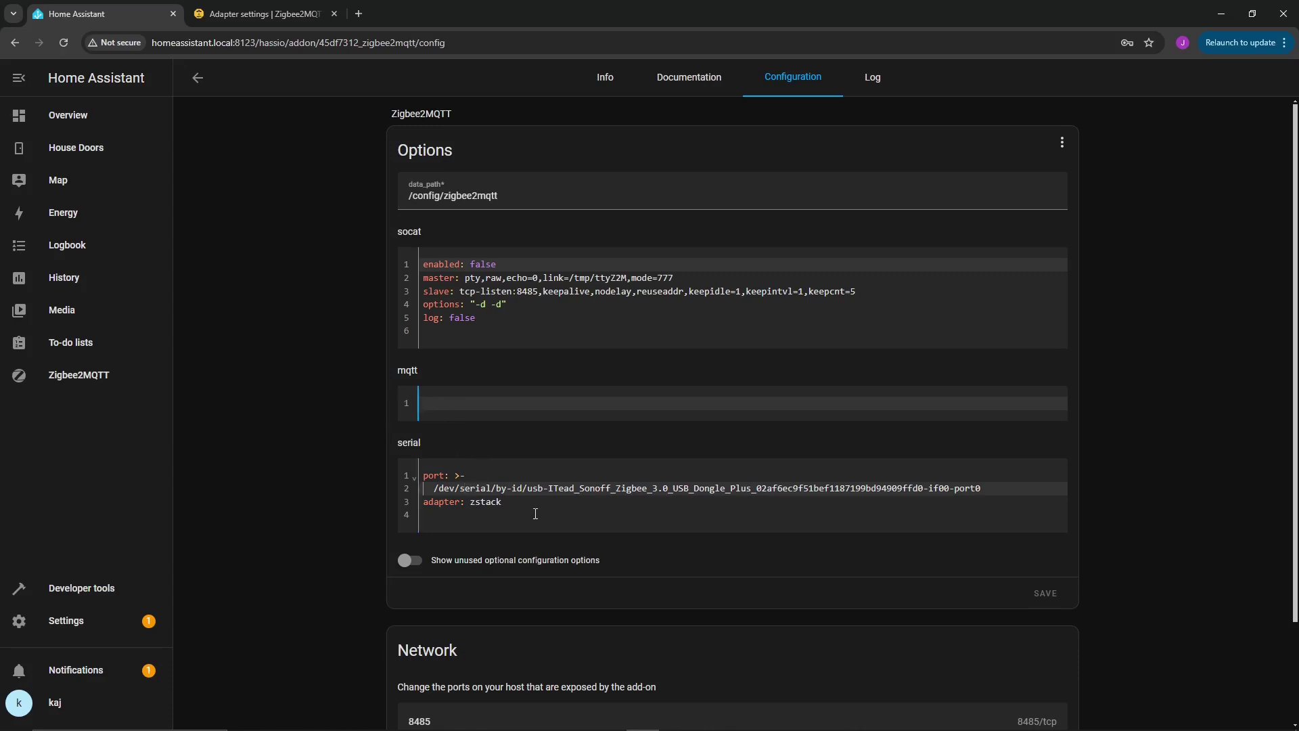
left_click_drag(535, 513, 404, 438)
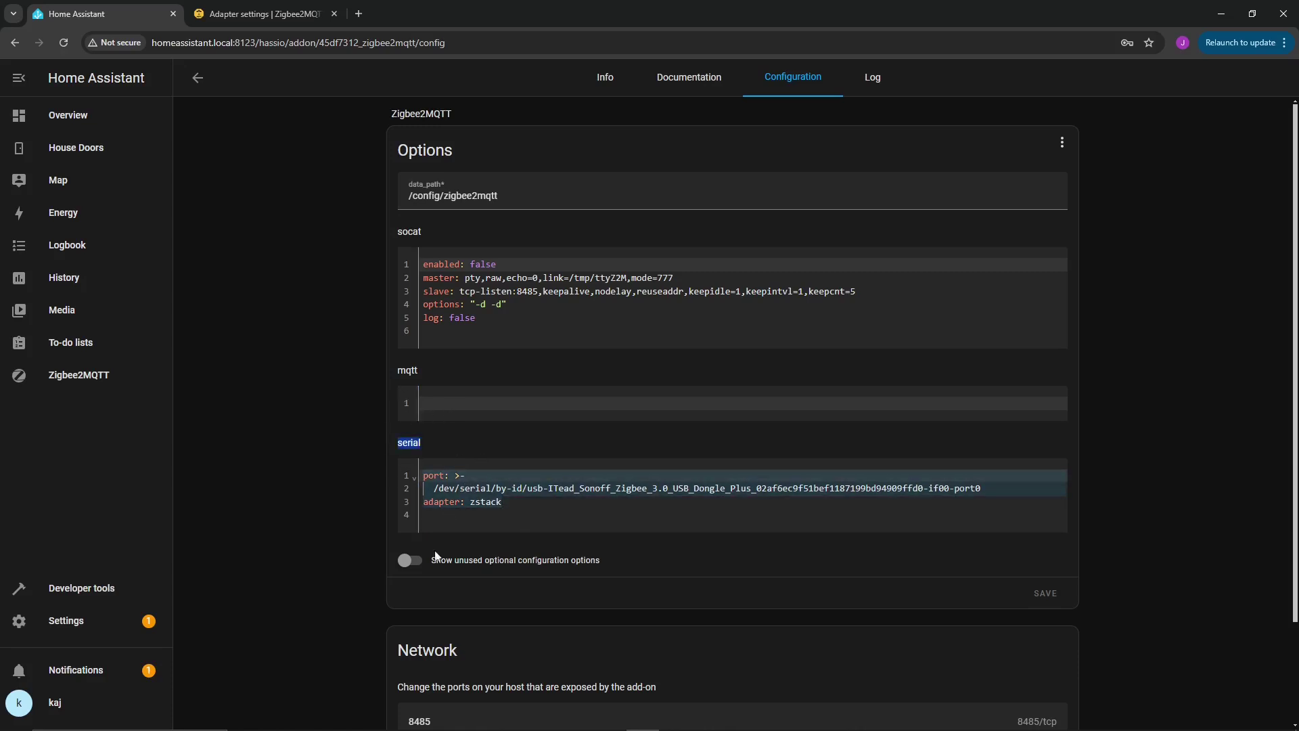
Step: Save the Zigbee2MQTT configuration and confirm the restart prompt
scroll(346, 483, "down", 2)
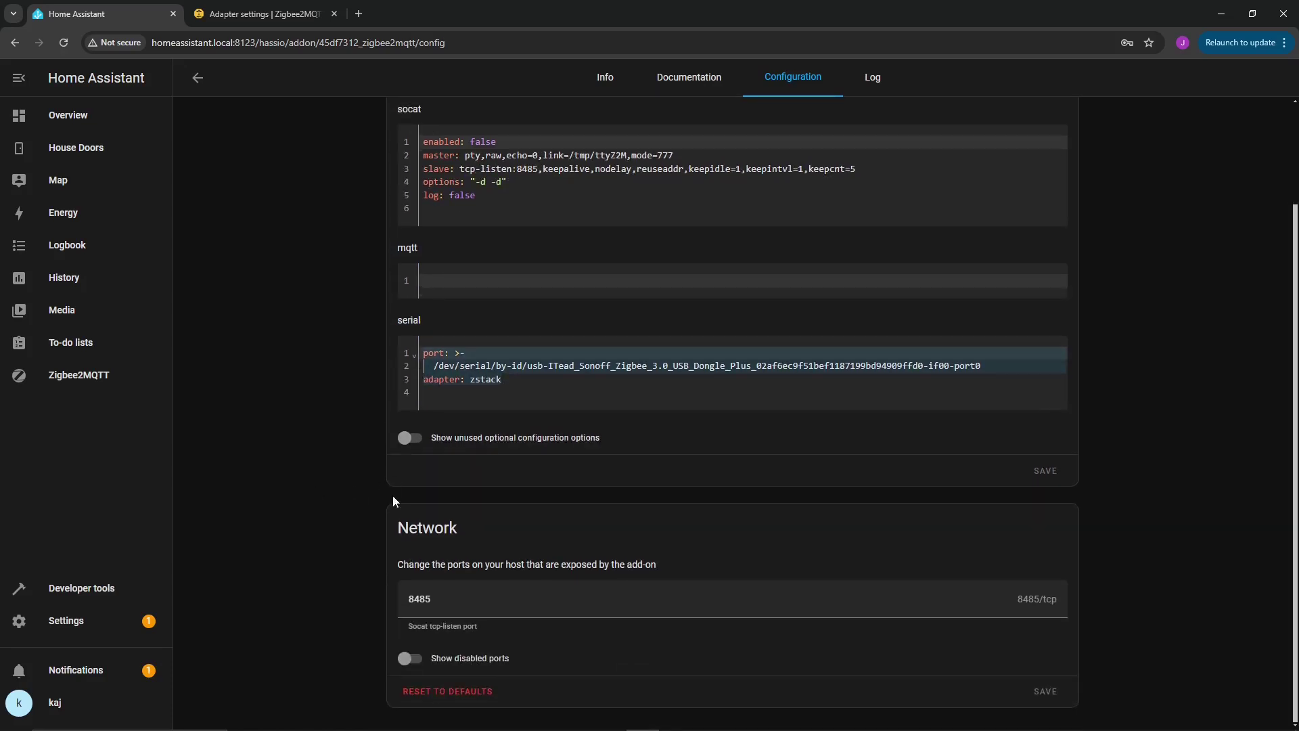
left_click(1050, 469)
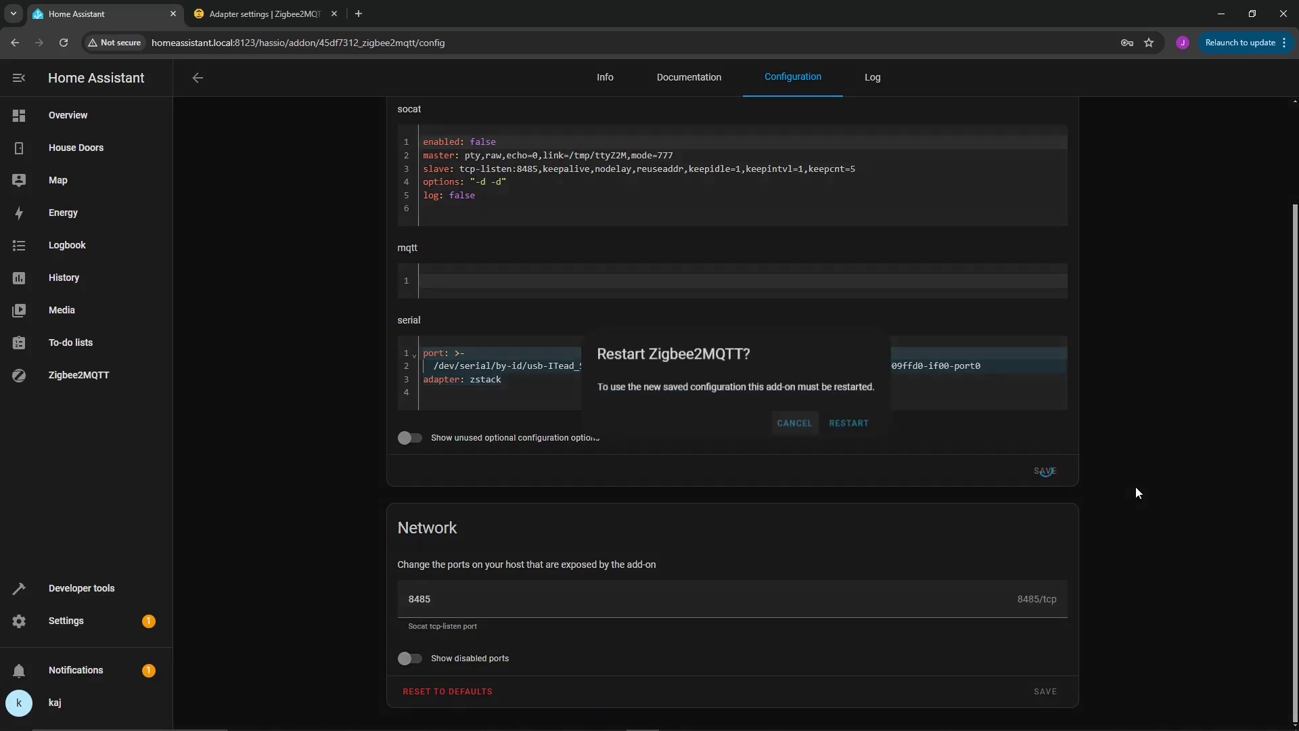
left_click(788, 430)
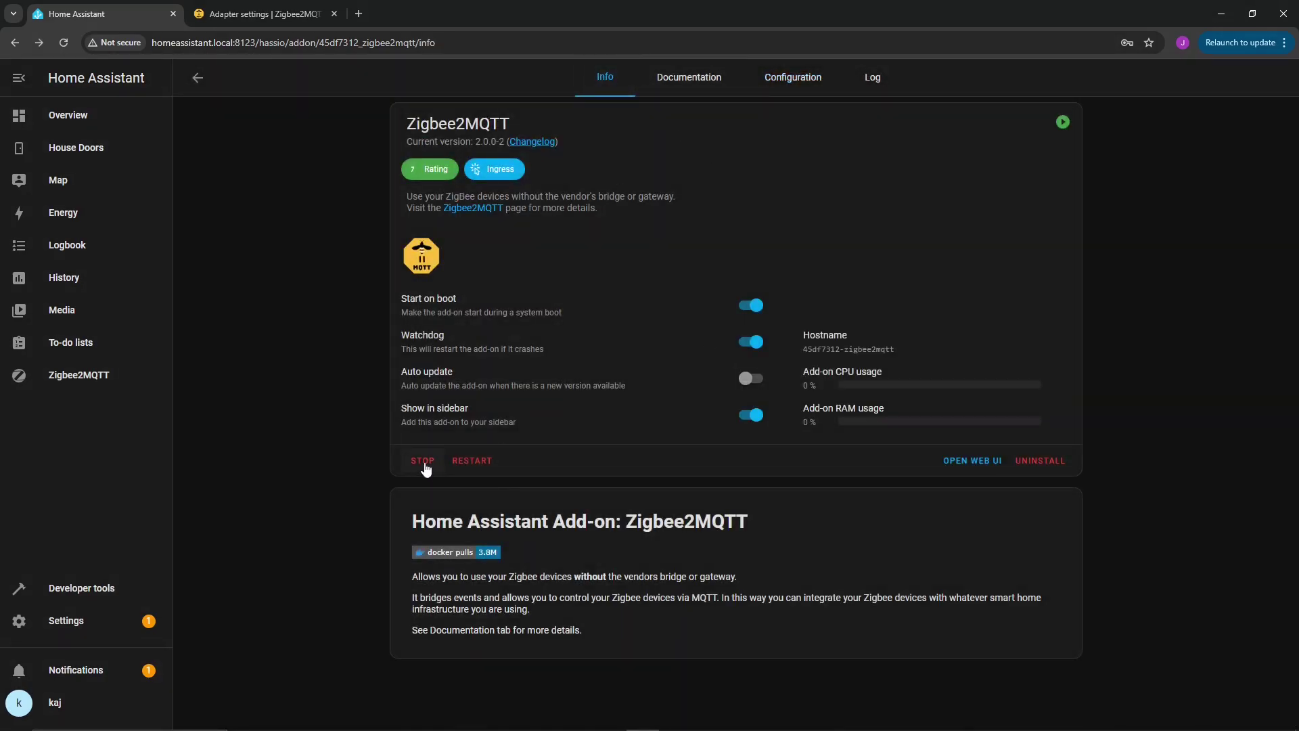
Step: Read through the add-on log's MQTT discovery entries for the Aqara door sensor
left_click(872, 77)
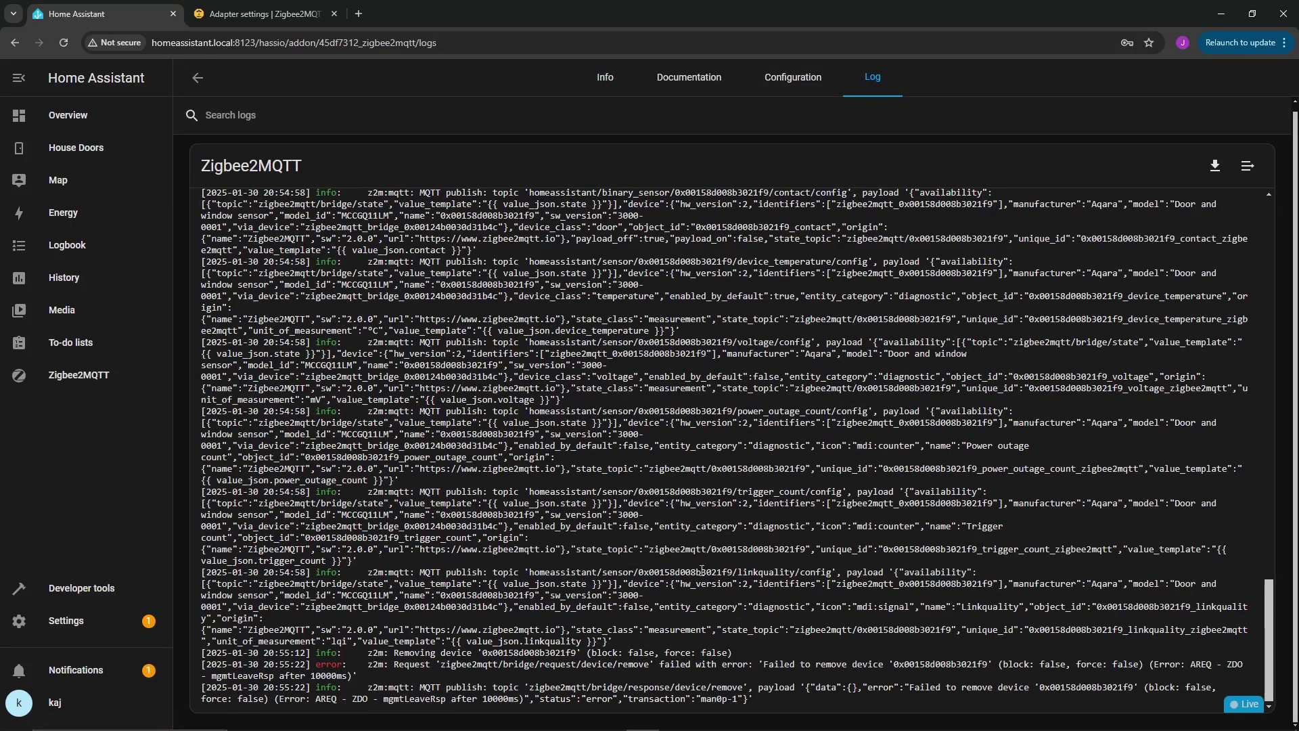
left_click_drag(540, 278, 756, 631)
scroll(758, 631, "up", 10)
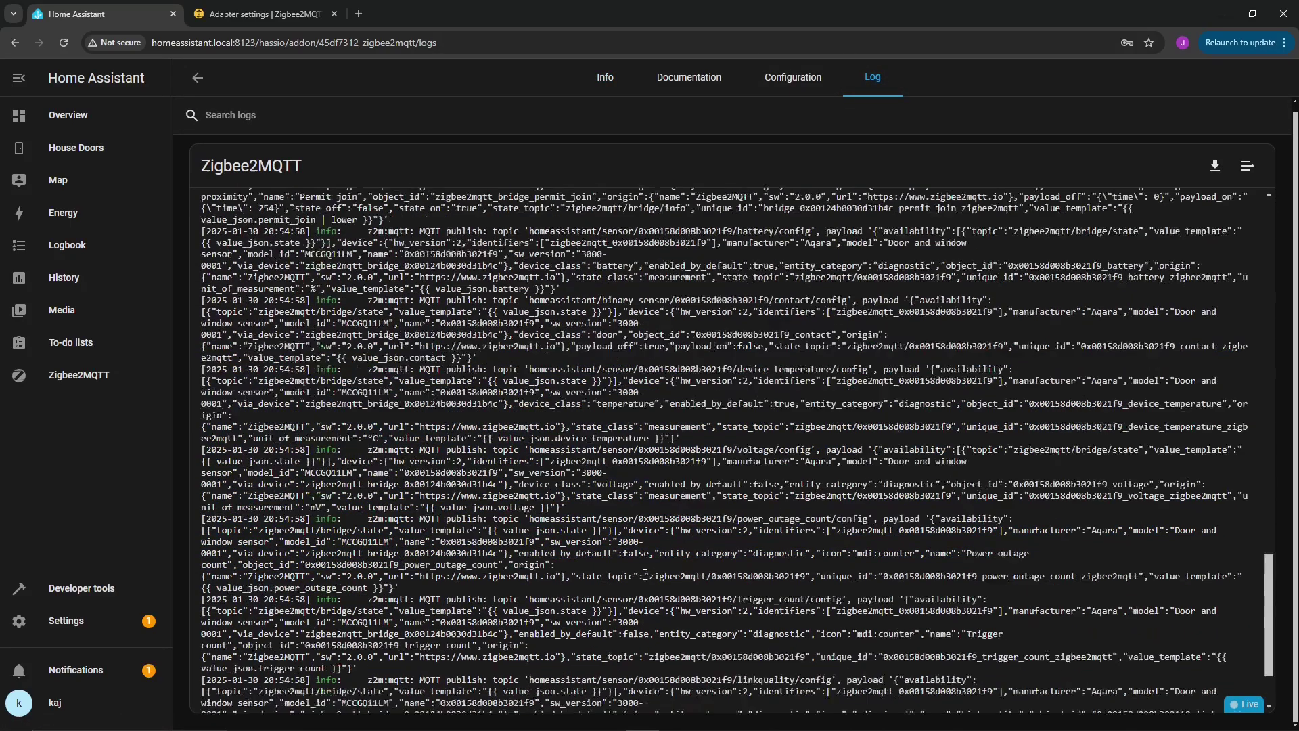
scroll(534, 558, "down", 10)
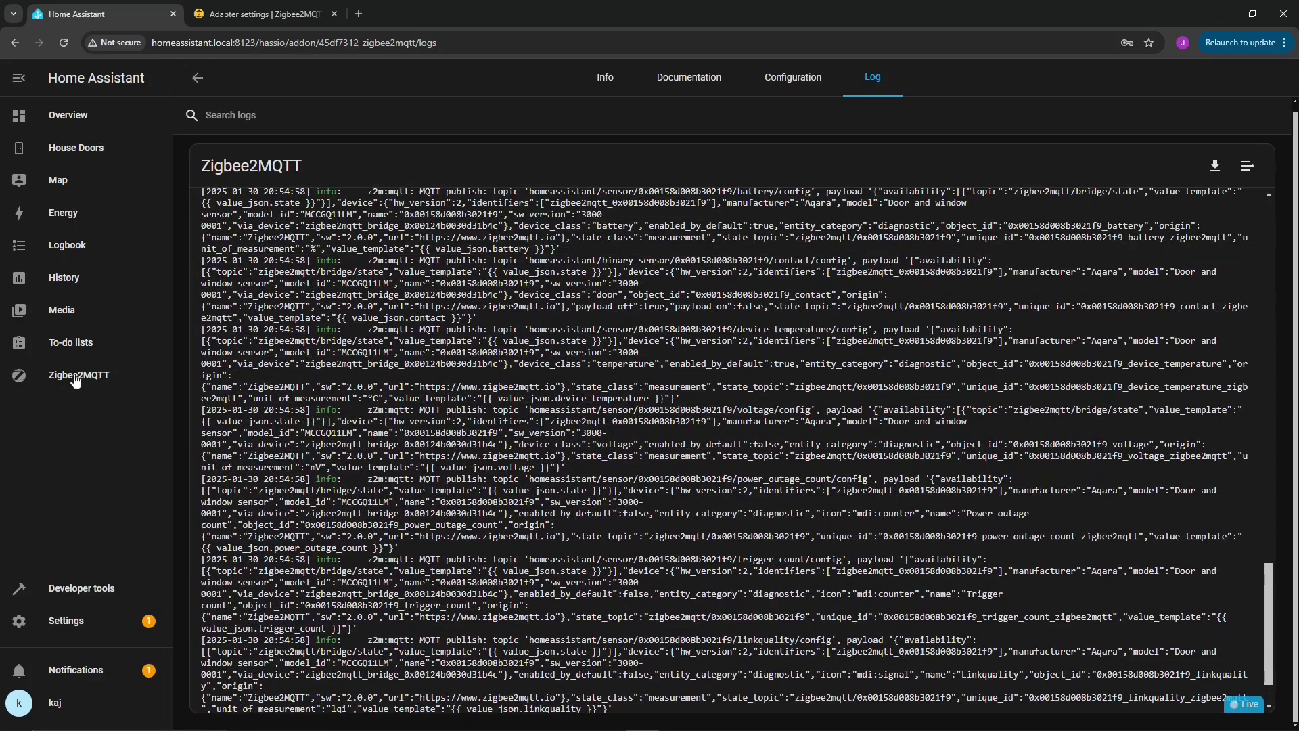
Step: Delete the Aqara door sensor from Zigbee2MQTT's device list, then enable Permit join (All) to re-pair it
left_click(76, 379)
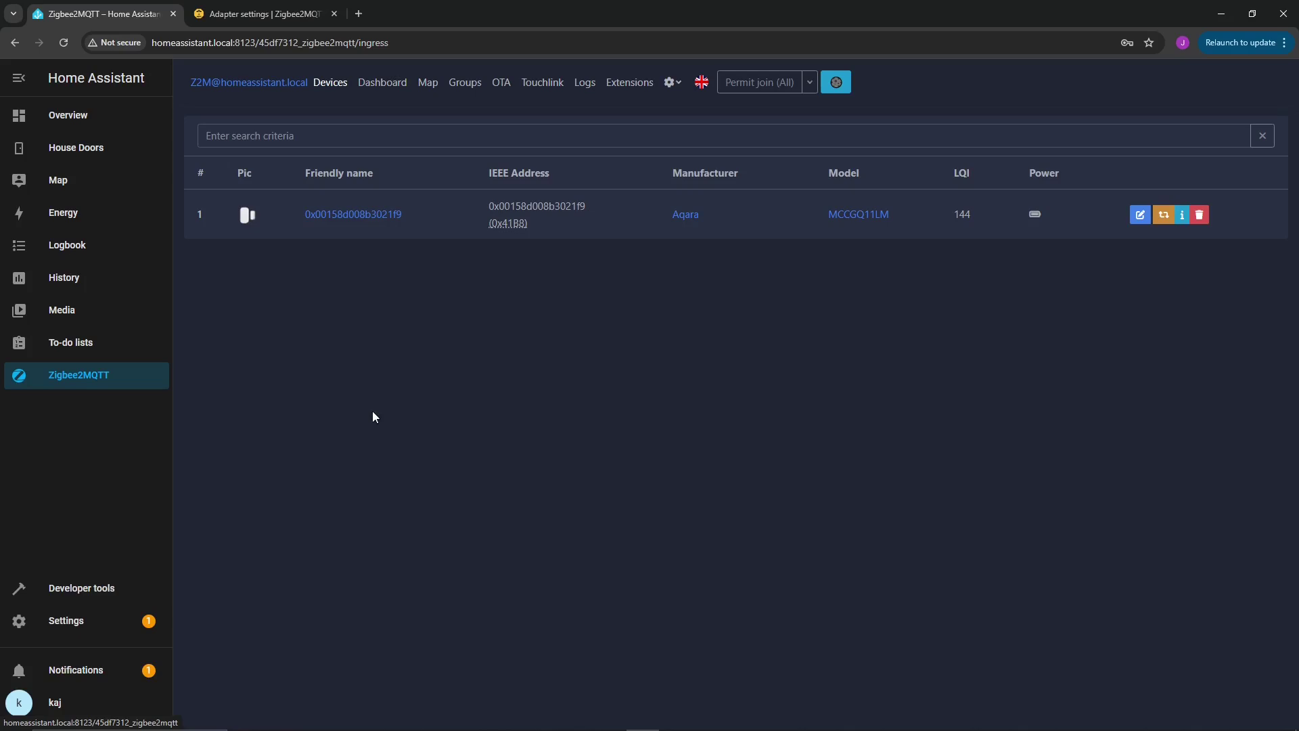
left_click(1199, 214)
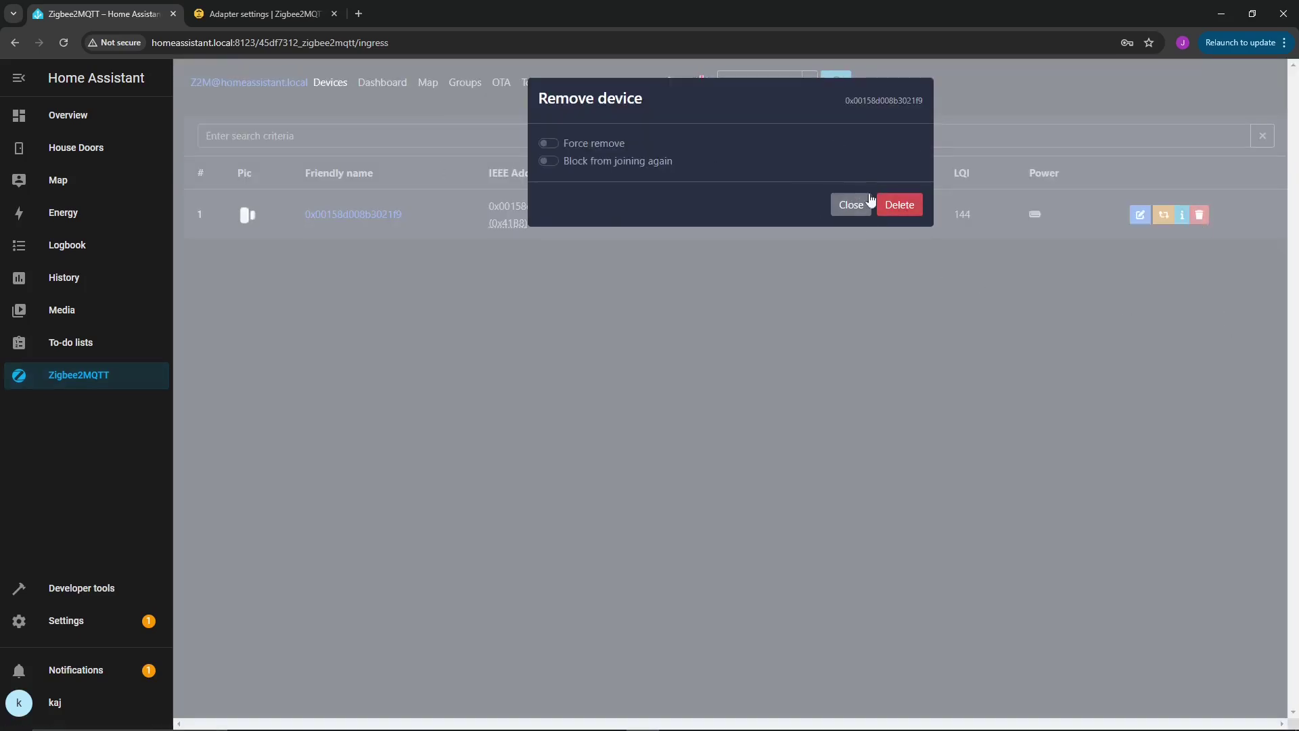
left_click(904, 211)
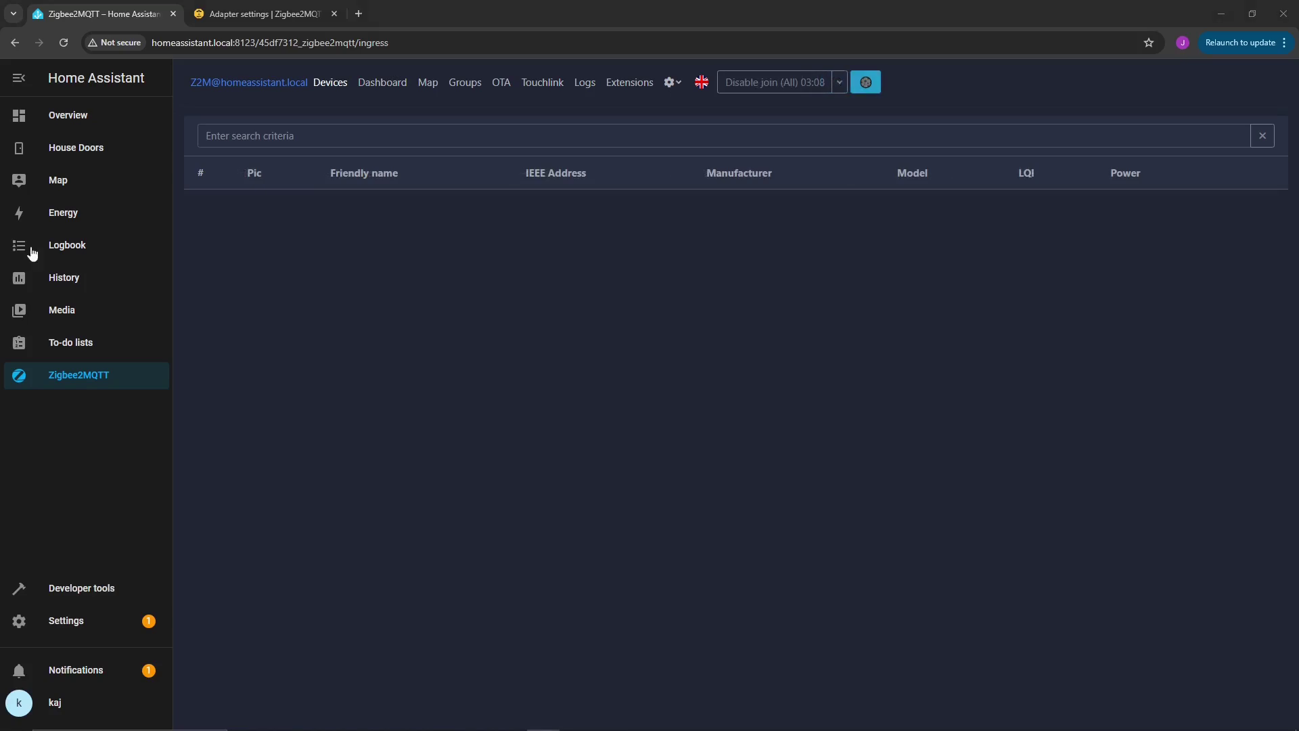
left_click(762, 83)
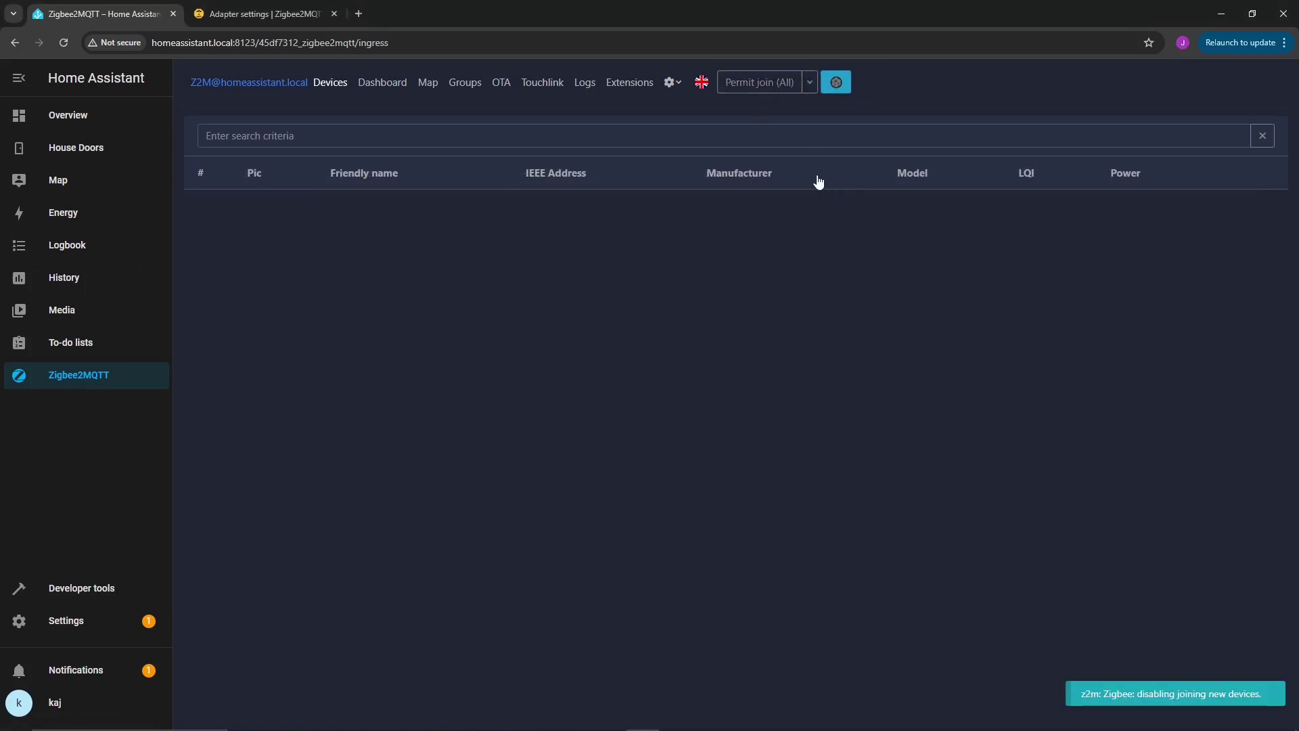
left_click(754, 88)
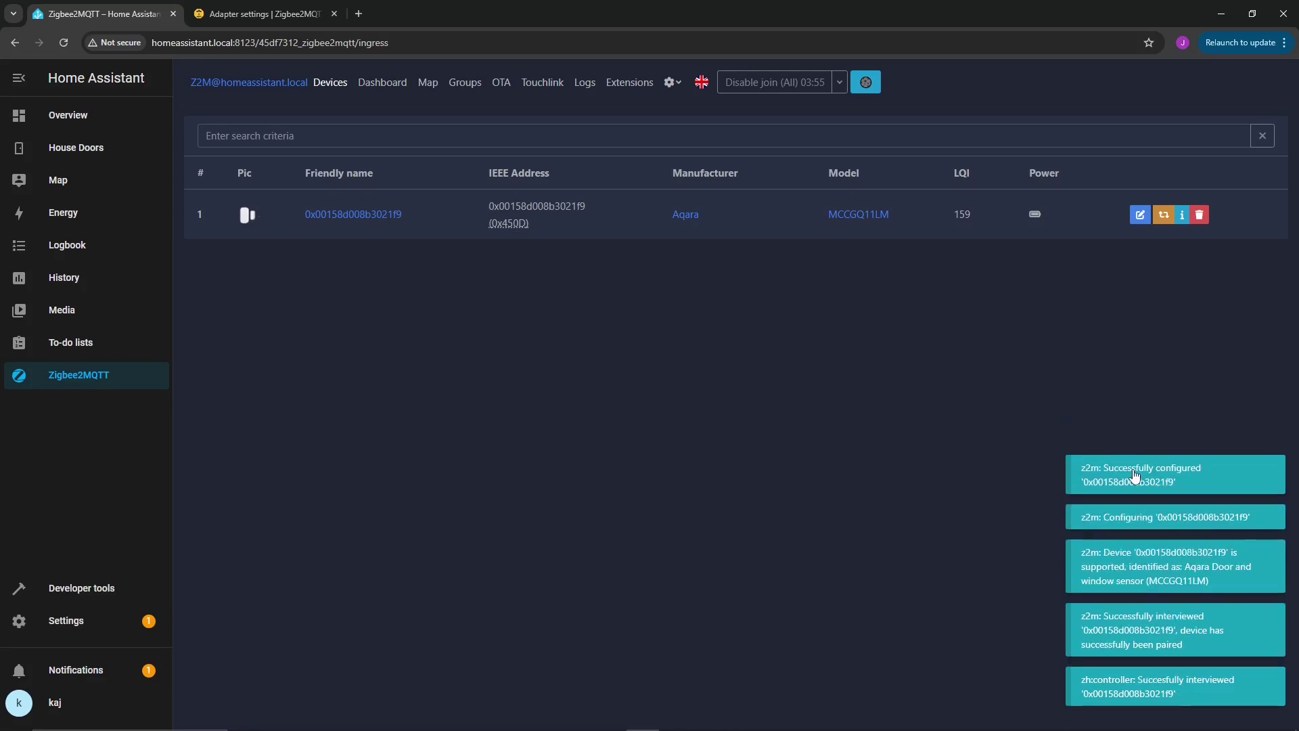
Step: Open the Aqara sensor's State tab to read its battery and contact true values
left_click(340, 227)
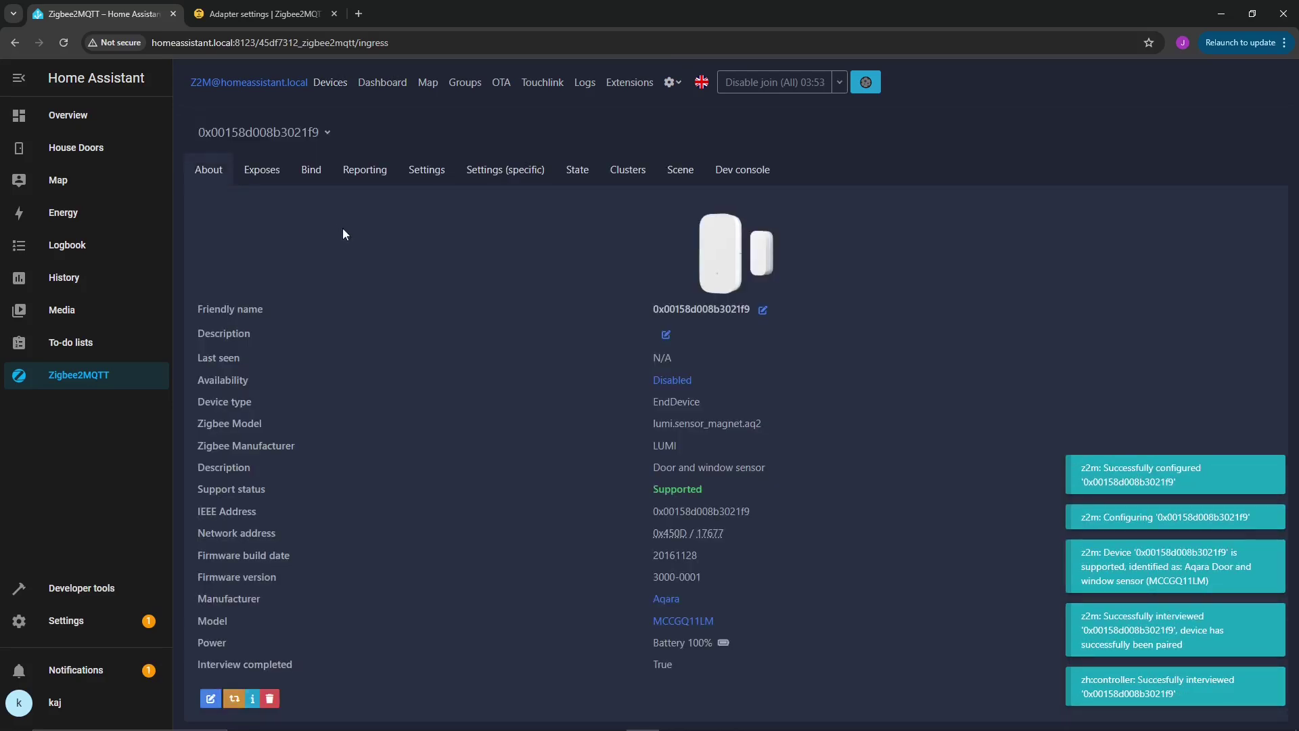
left_click(577, 169)
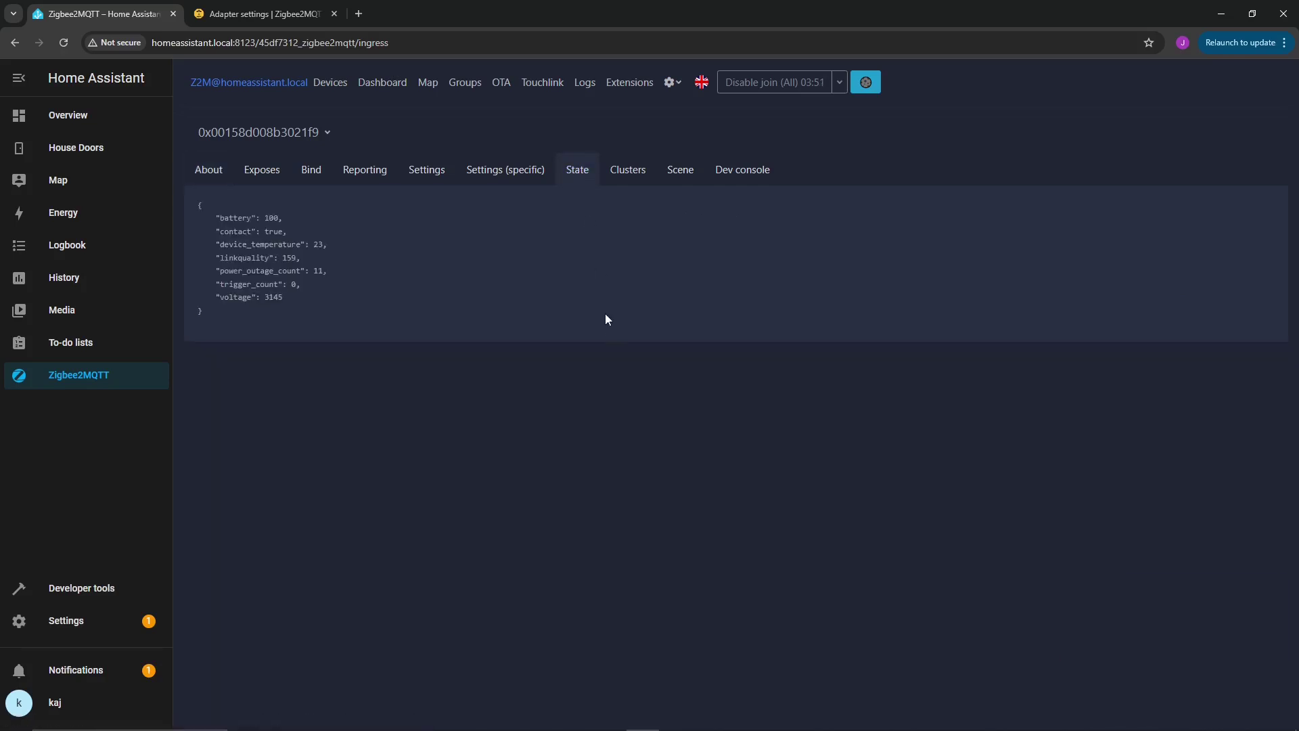
left_click_drag(299, 232, 189, 224)
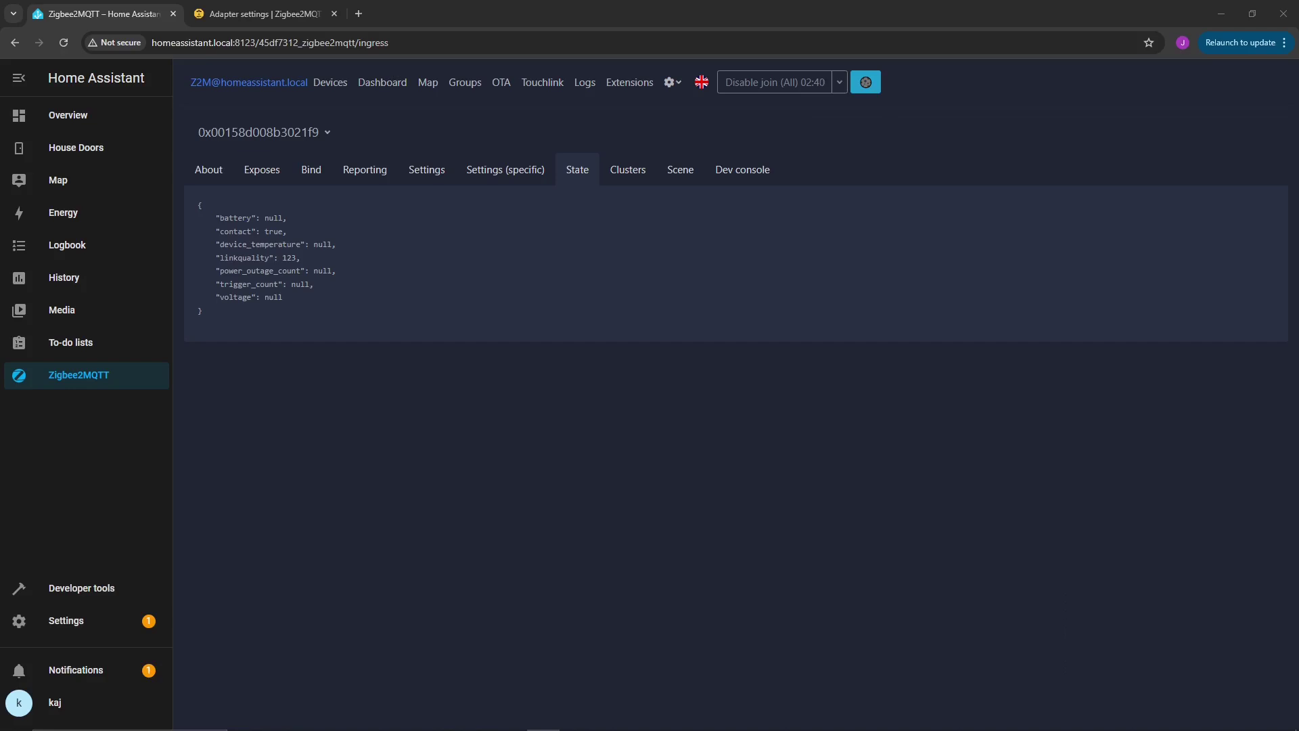
Step: Switch Disable join (All) back to Permit join (All) so no new devices can join
left_click(549, 389)
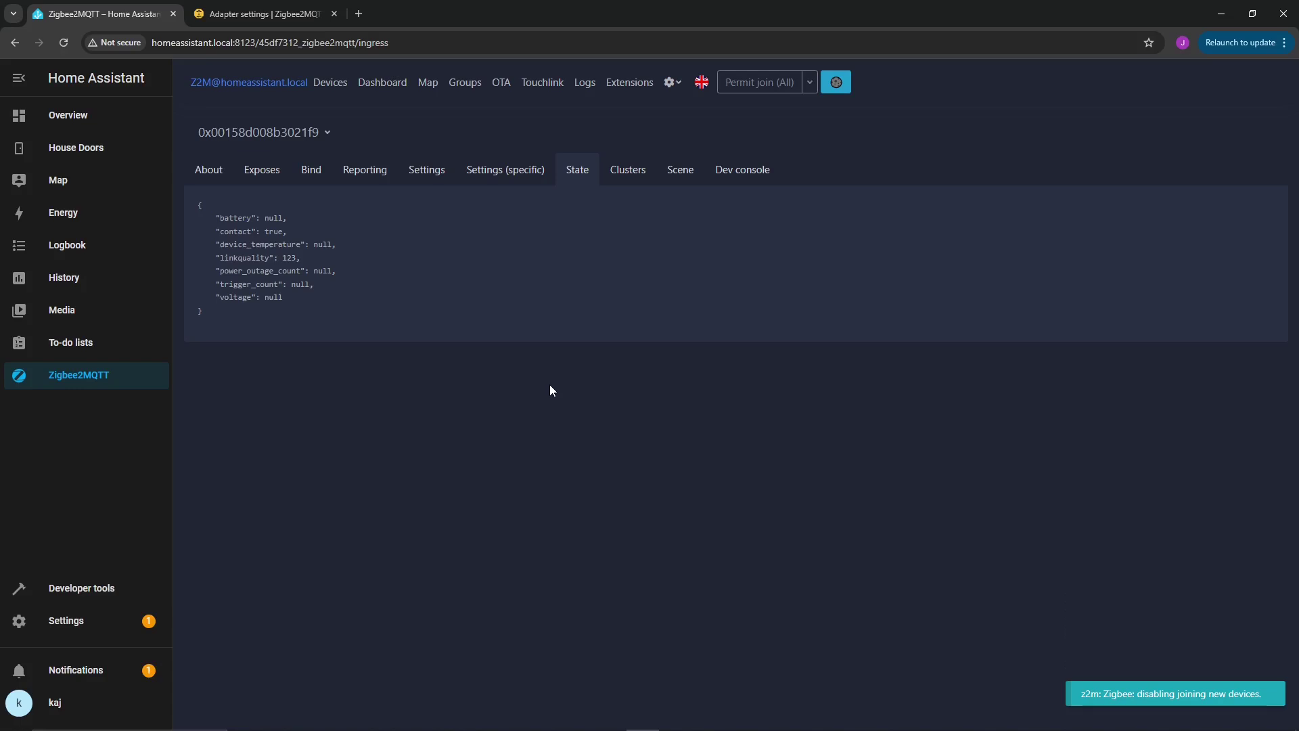